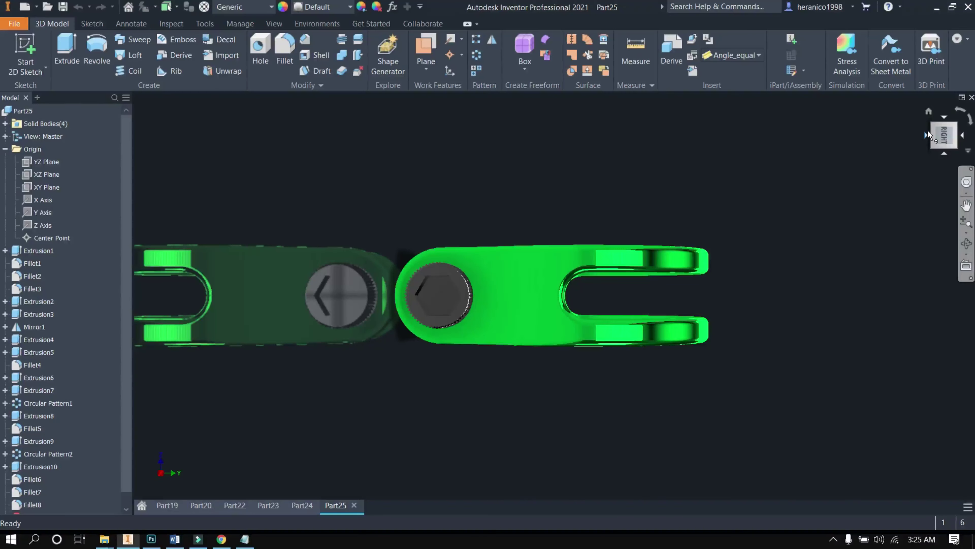
- Orbit the finished clamp from the home view to inspect it from several angles
{"action": "left_click", "coordinate": [928, 111]}
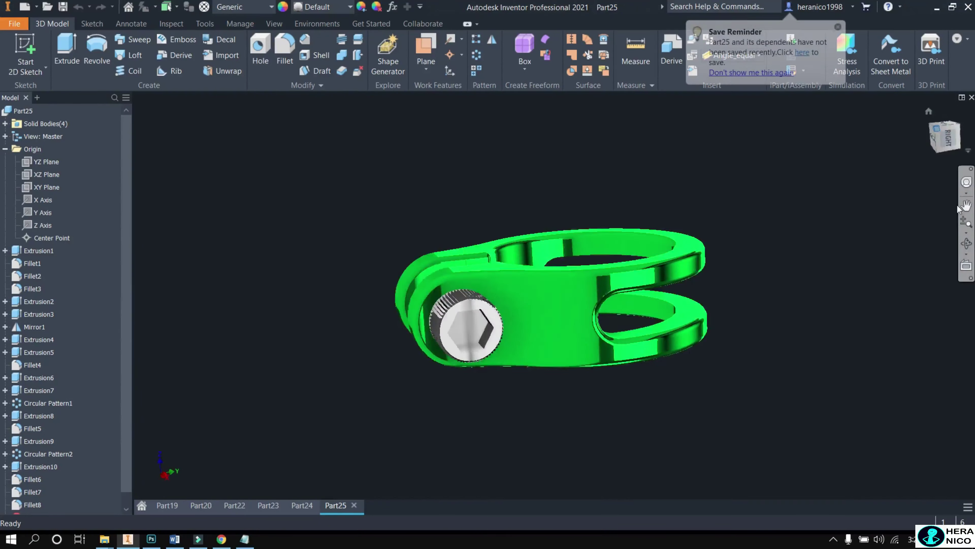
{"action": "left_click", "coordinate": [969, 249]}
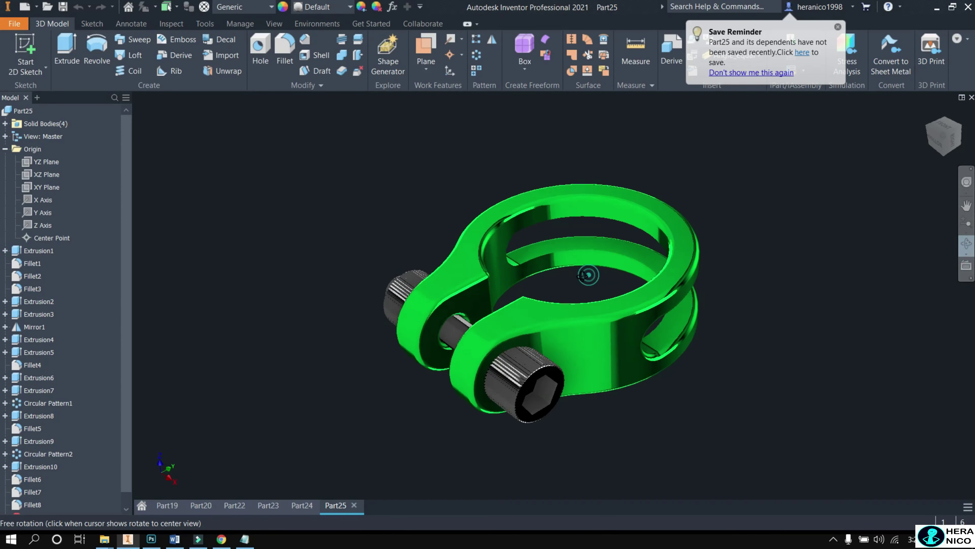
{"action": "mouse_move", "coordinate": [587, 276]}
{"action": "left_mouse_down"}
{"action": "mouse_move", "coordinate": [544, 283]}
{"action": "mouse_move", "coordinate": [727, 415]}
{"action": "mouse_move", "coordinate": [719, 364]}
{"action": "mouse_move", "coordinate": [631, 341]}
{"action": "mouse_move", "coordinate": [588, 298]}
{"action": "mouse_move", "coordinate": [593, 219]}
{"action": "mouse_move", "coordinate": [614, 286]}
{"action": "left_mouse_up"}
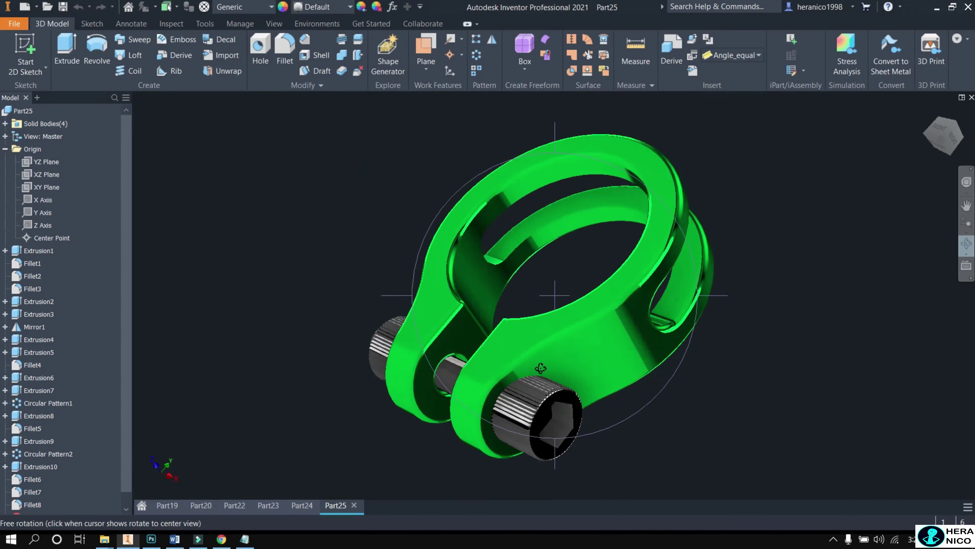
{"action": "mouse_move", "coordinate": [540, 368]}
{"action": "left_mouse_down"}
{"action": "mouse_move", "coordinate": [439, 206]}
{"action": "mouse_move", "coordinate": [471, 388]}
{"action": "left_mouse_up"}
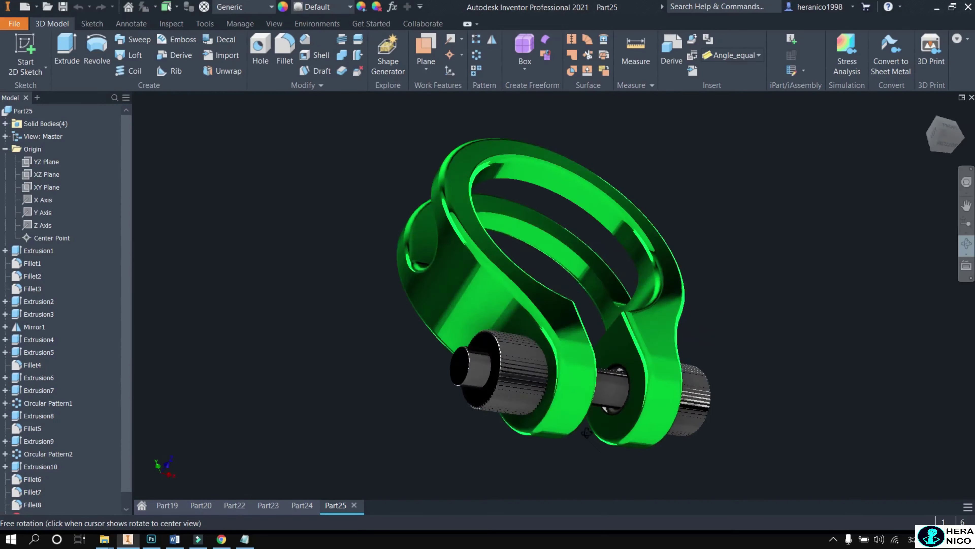
{"action": "left_click_drag", "start_coordinate": [472, 388], "coordinate": [435, 329]}
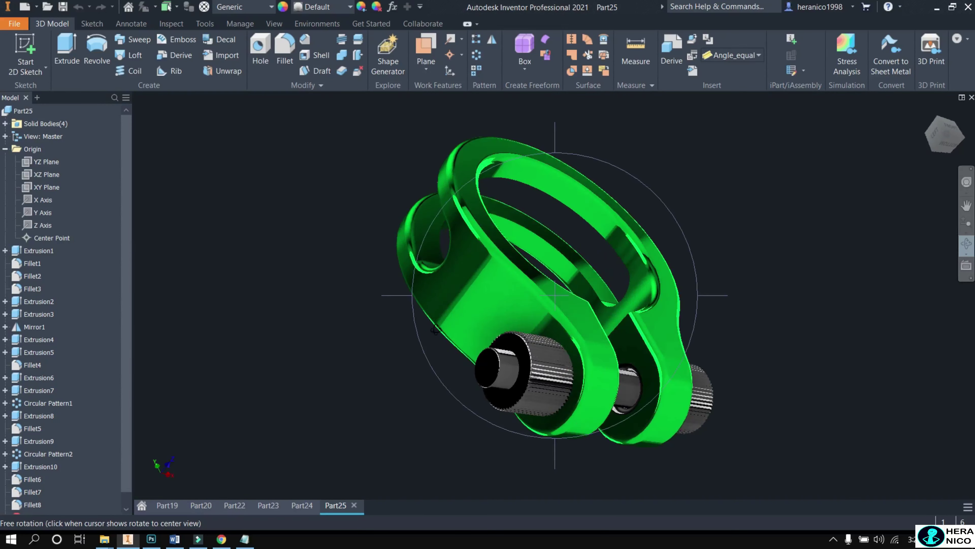
- Create a new metric part from the Standard (mm).ipt template and start a circle sketch
{"action": "left_click", "coordinate": [18, 24]}
{"action": "left_click", "coordinate": [51, 72]}
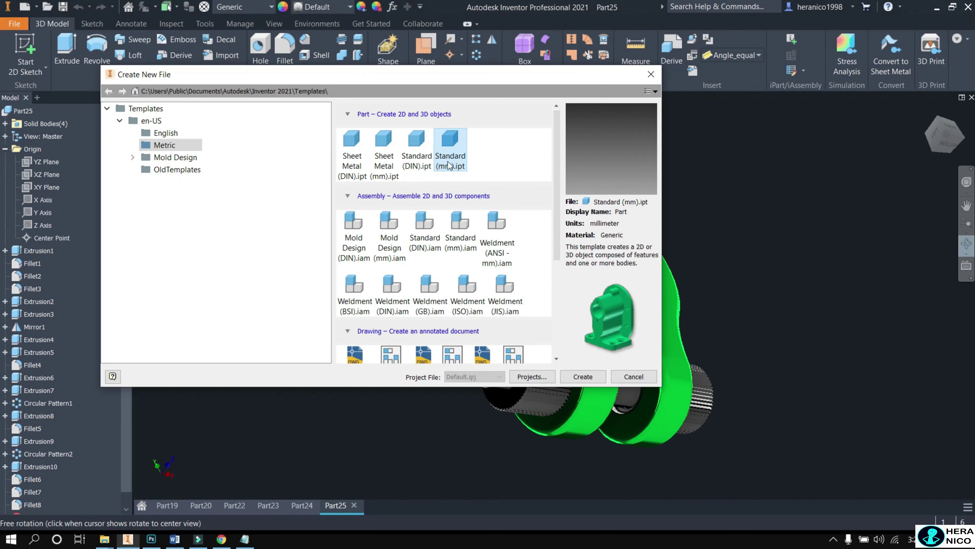
{"action": "left_click", "coordinate": [592, 376]}
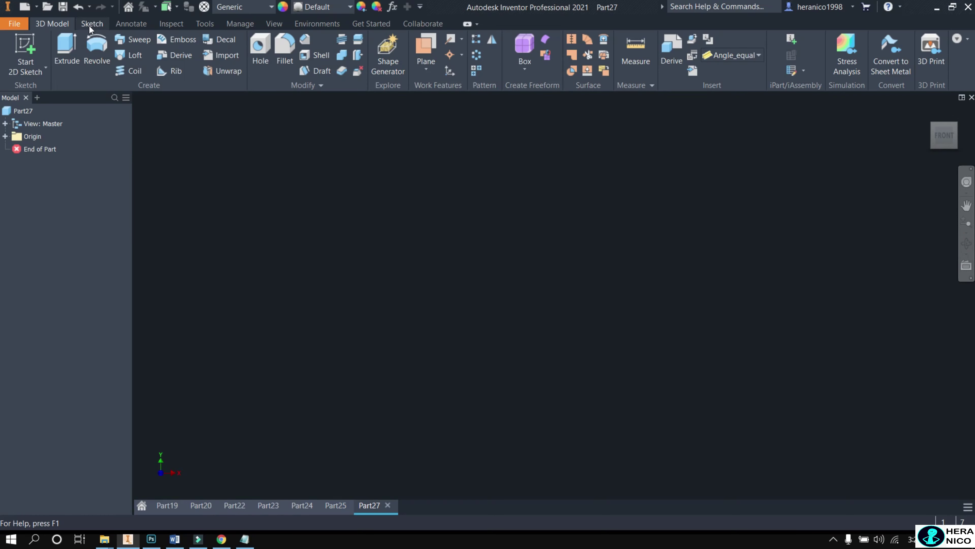
{"action": "left_click", "coordinate": [90, 24]}
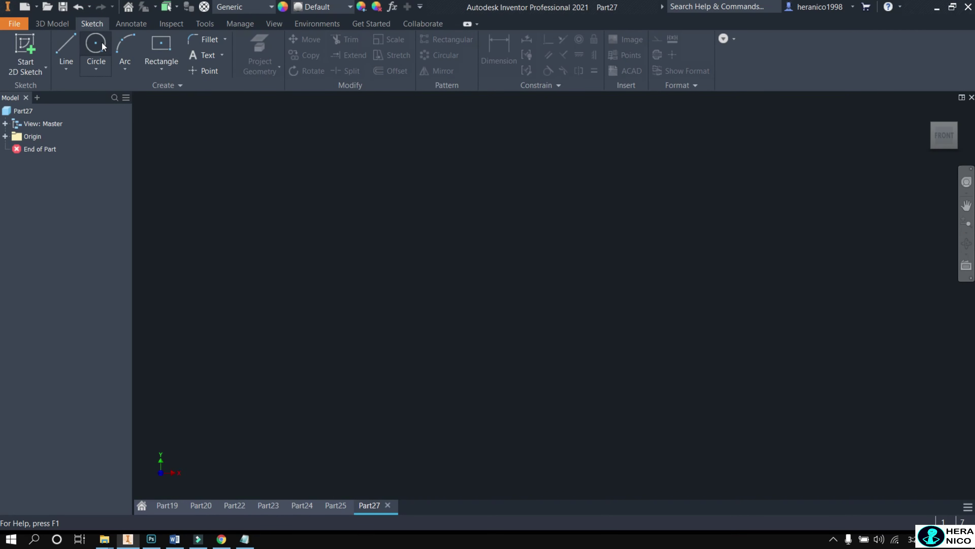
{"action": "left_click", "coordinate": [102, 42]}
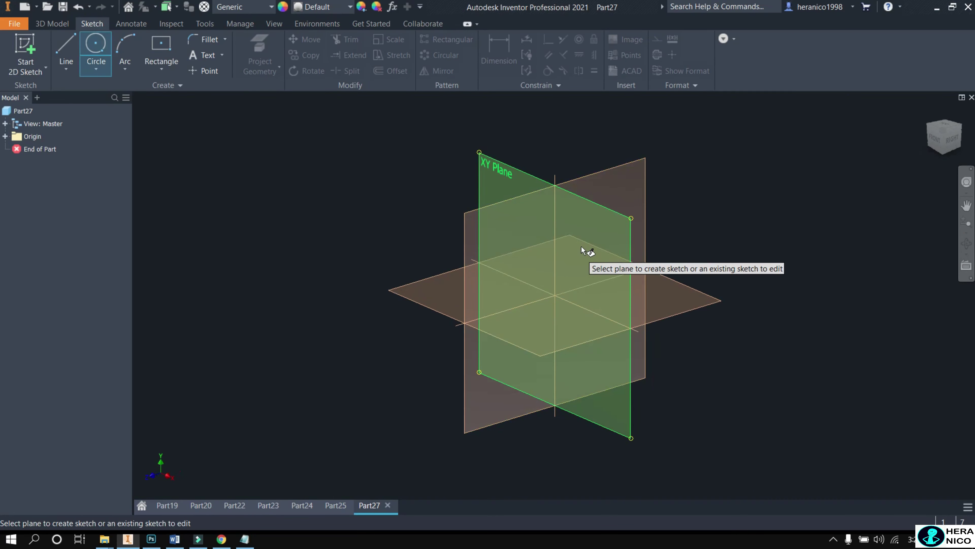
- On the XY plane, draw two circles centred on the origin with diameters 35 and 40 mm
{"action": "left_click", "coordinate": [583, 260]}
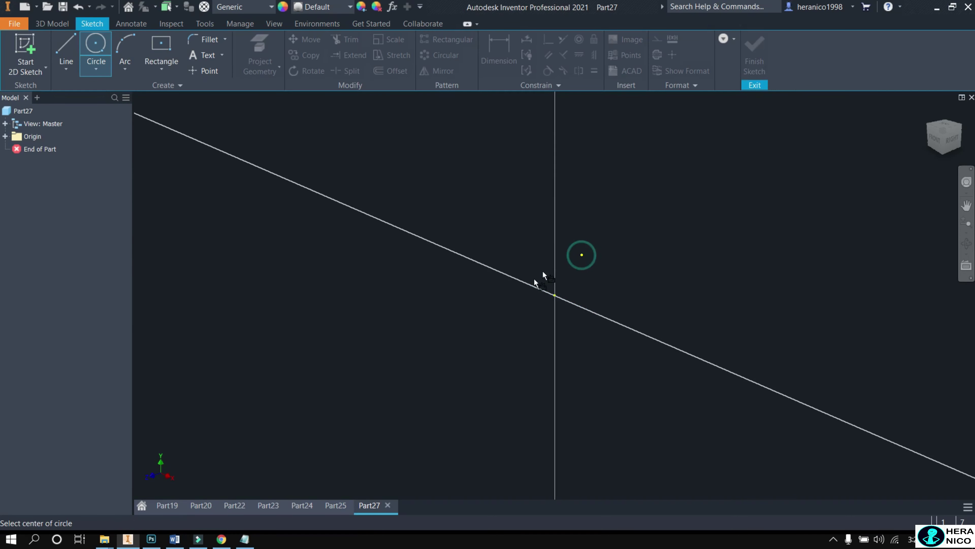
{"action": "left_click", "coordinate": [555, 295]}
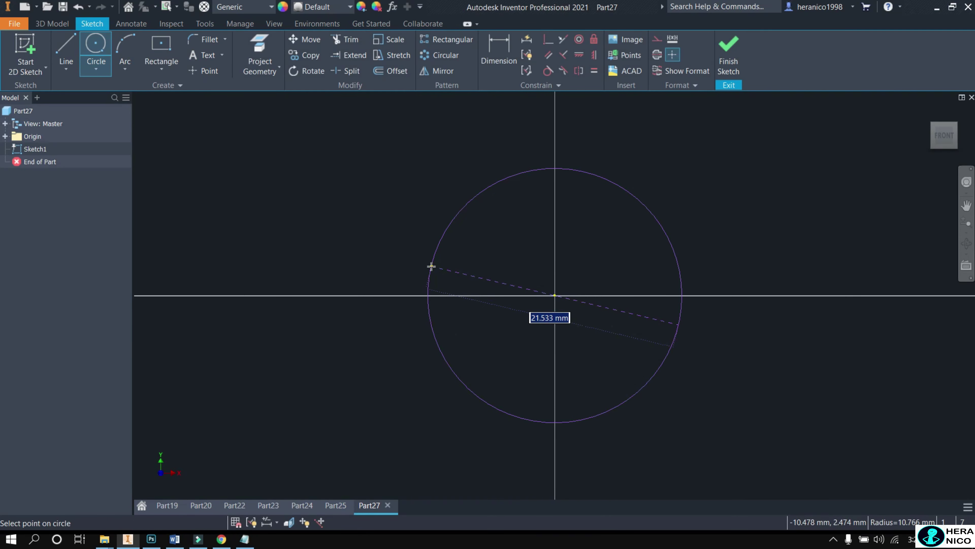
{"action": "type", "text": "35"}
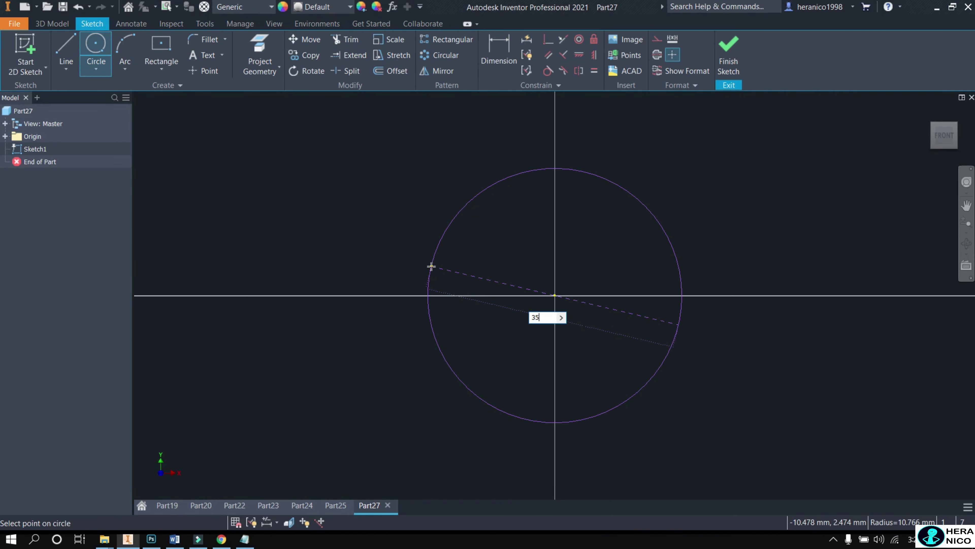
{"action": "key", "text": "Return"}
{"action": "left_click", "coordinate": [554, 295]}
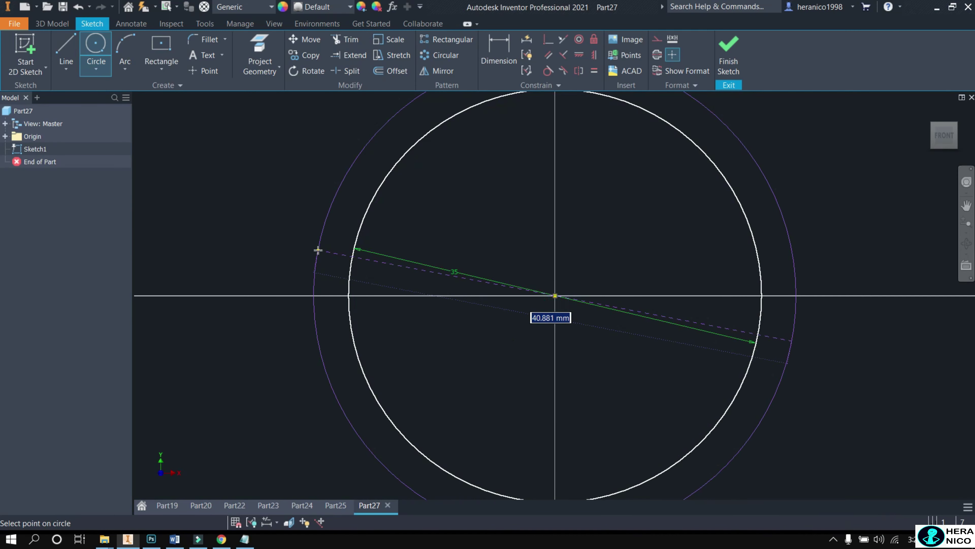
{"action": "type", "text": "40"}
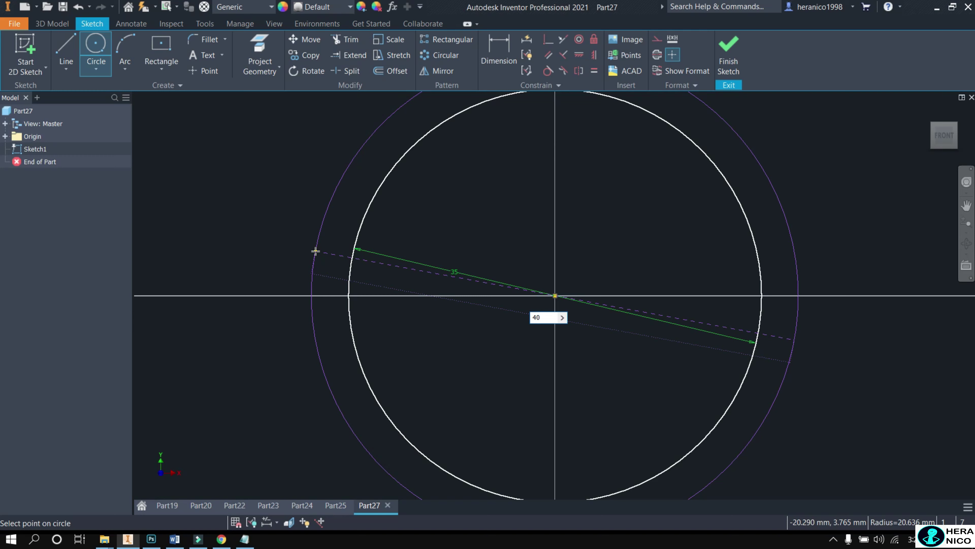
{"action": "key", "text": "Return"}
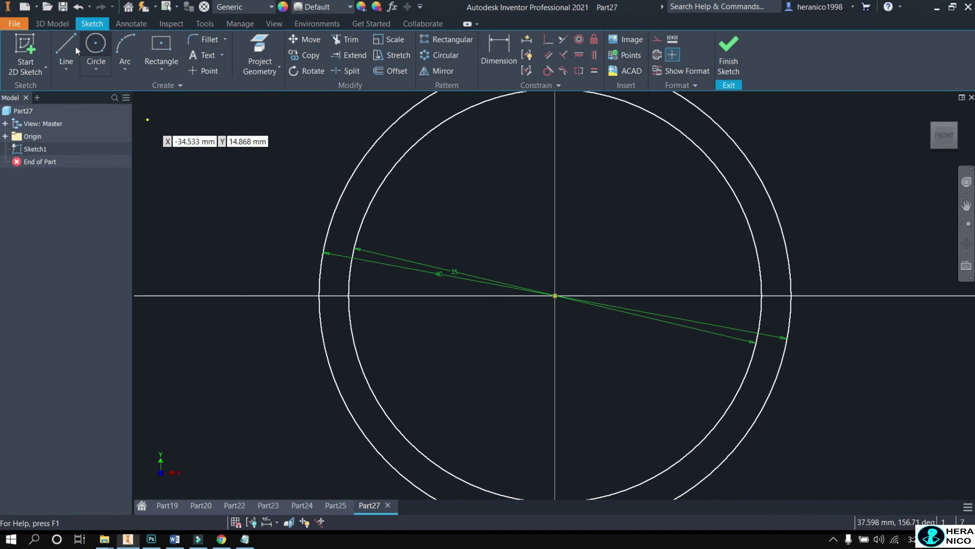
- Draw lines 30 mm down from the origin, 10 mm across, then up to the inner circle
{"action": "key", "text": "l"}
{"action": "left_click", "coordinate": [555, 295]}
{"action": "scroll", "coordinate": [555, 296], "scroll_direction": "down", "scroll_amount": 3}
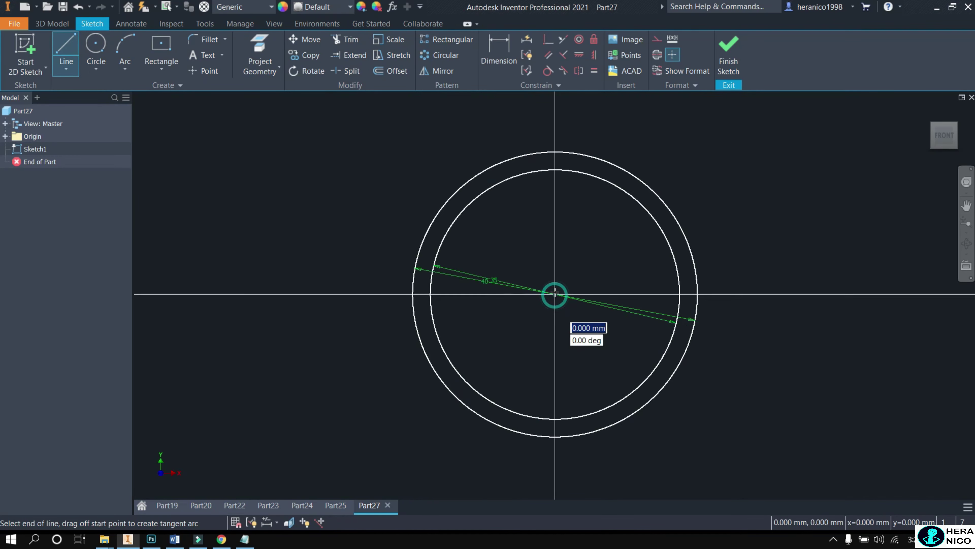
{"action": "scroll", "coordinate": [554, 372], "scroll_direction": "up", "scroll_amount": 1}
{"action": "type", "text": "30"}
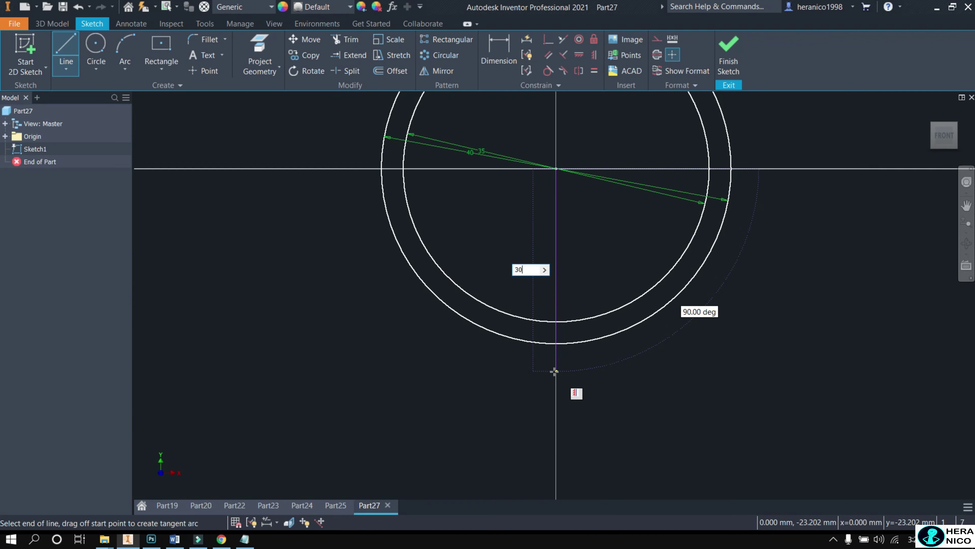
{"action": "key", "text": "Return"}
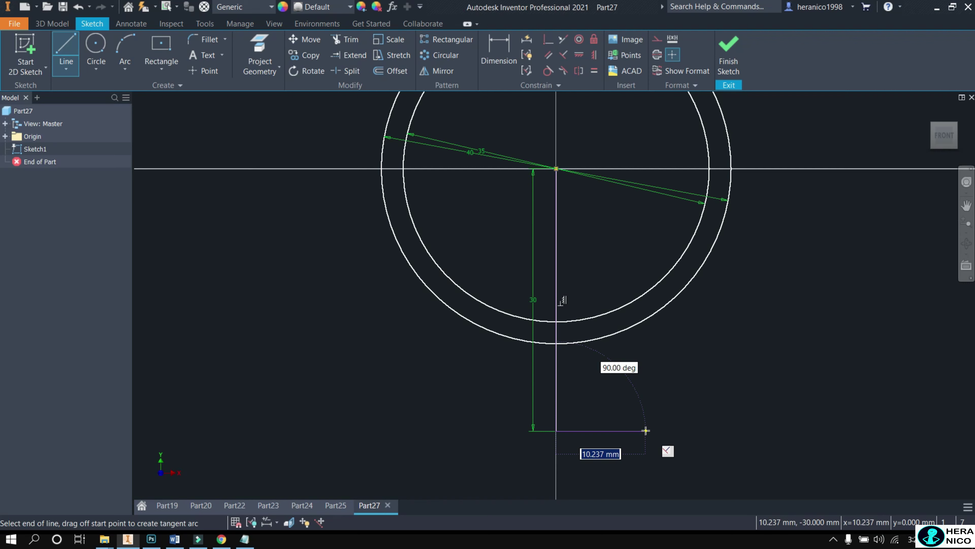
{"action": "type", "text": "10"}
{"action": "key", "text": "Return"}
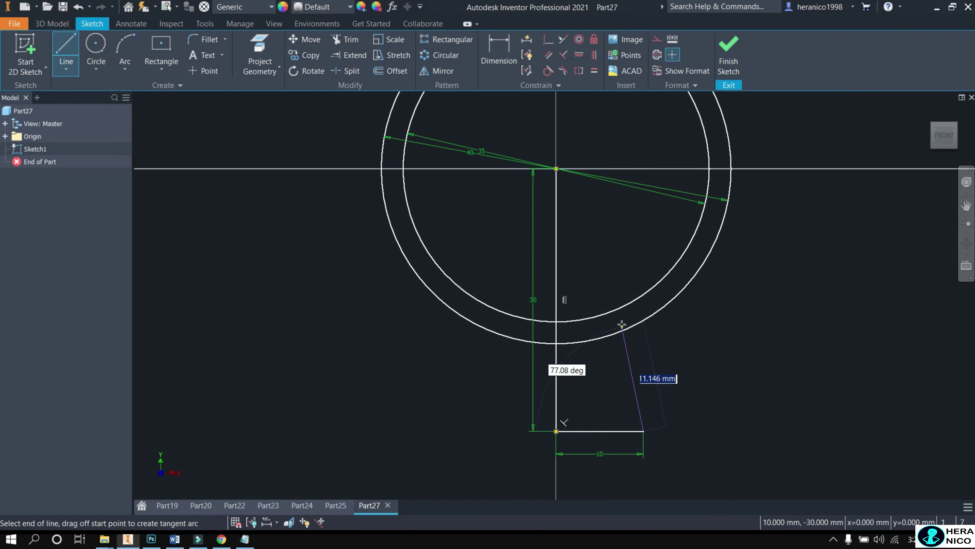
{"action": "double_click", "coordinate": [644, 293]}
- Add a vertical line from the inner circle to the bottom edge, dimensioned 4 mm from centre
{"action": "scroll", "coordinate": [645, 404], "scroll_direction": "up", "scroll_amount": 3}
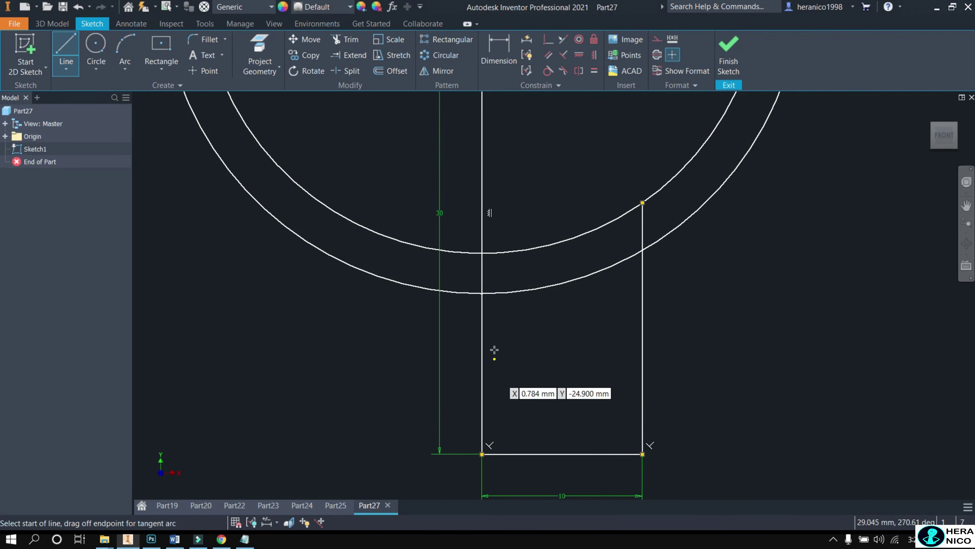
{"action": "left_click", "coordinate": [539, 249]}
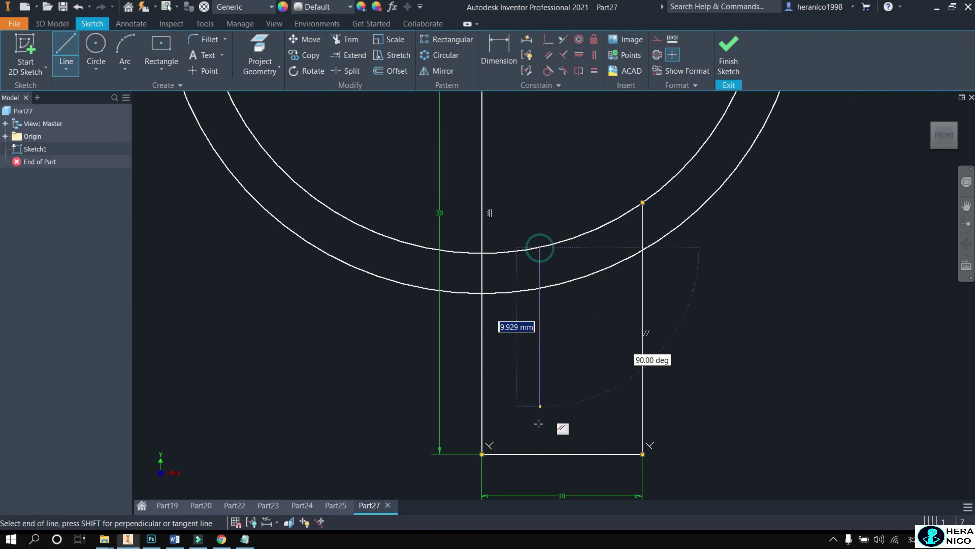
{"action": "left_click", "coordinate": [540, 453]}
{"action": "left_click", "coordinate": [499, 48]}
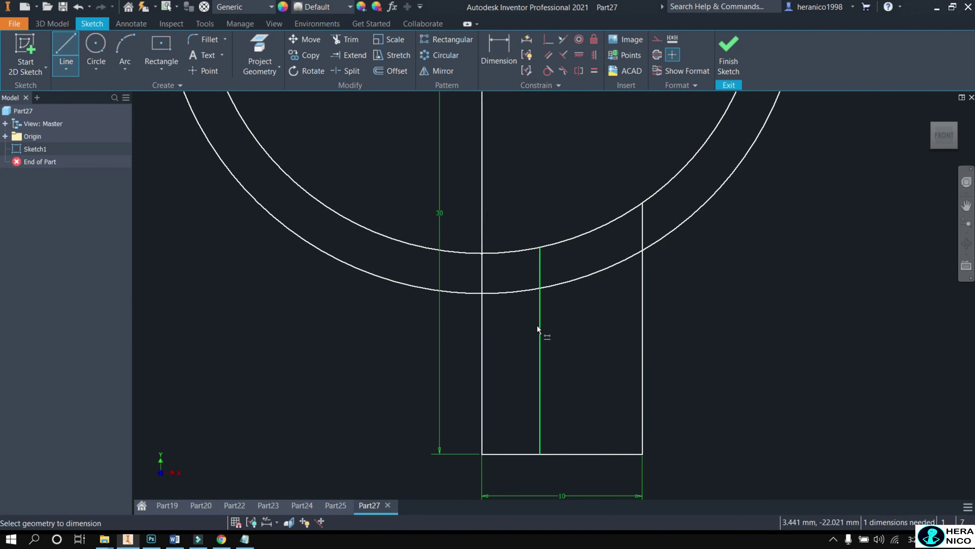
{"action": "left_click", "coordinate": [540, 330]}
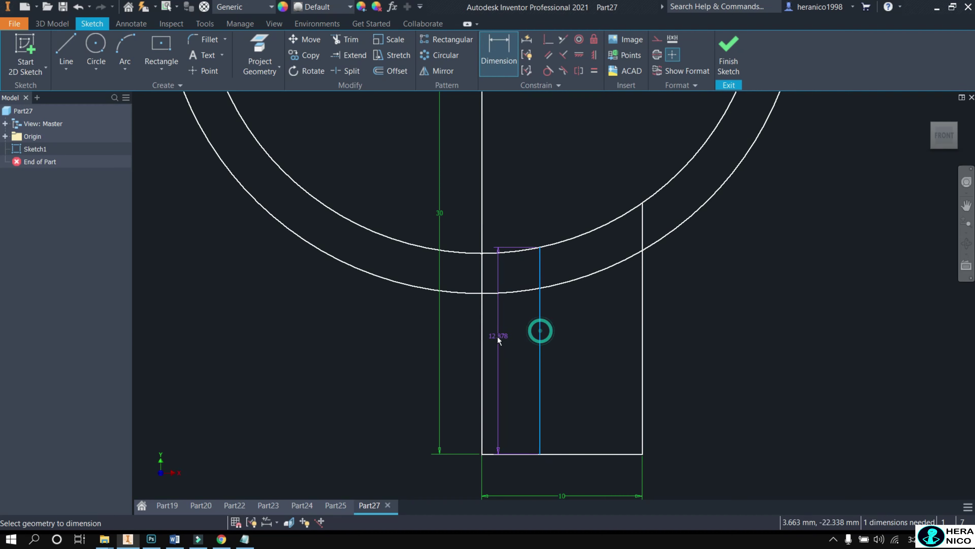
{"action": "left_click", "coordinate": [483, 344]}
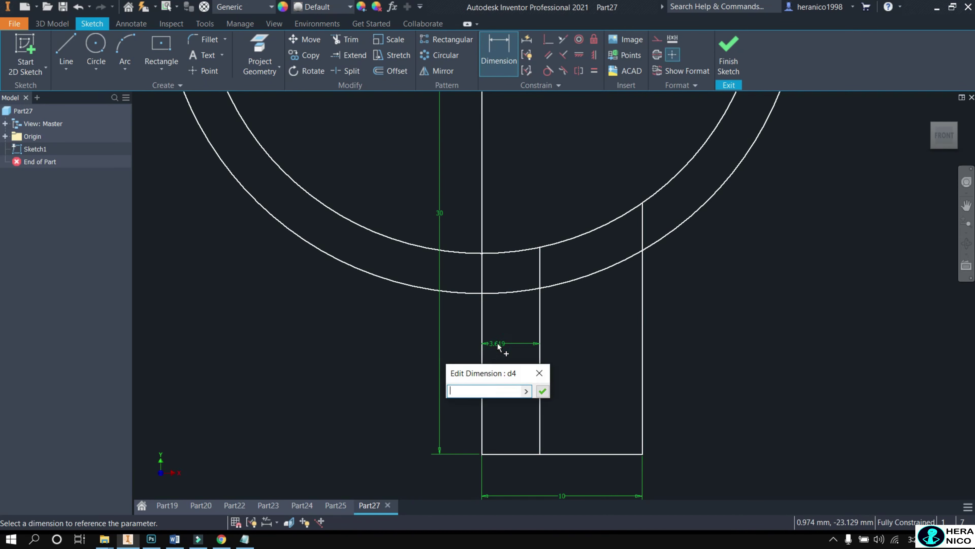
{"action": "type", "text": "4"}
{"action": "key", "text": "Return"}
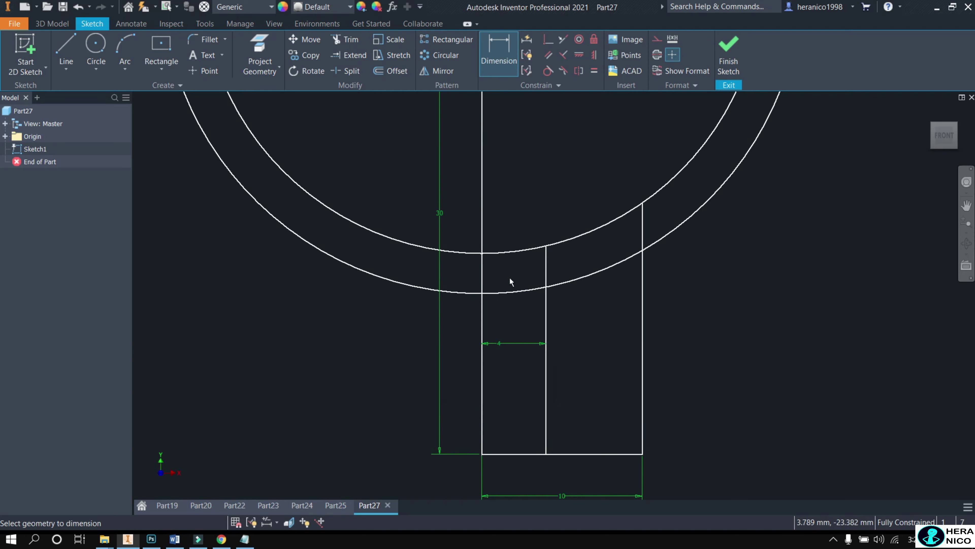
- Mirror the side, inner and bottom lines across the vertical centre line
{"action": "left_click", "coordinate": [453, 72]}
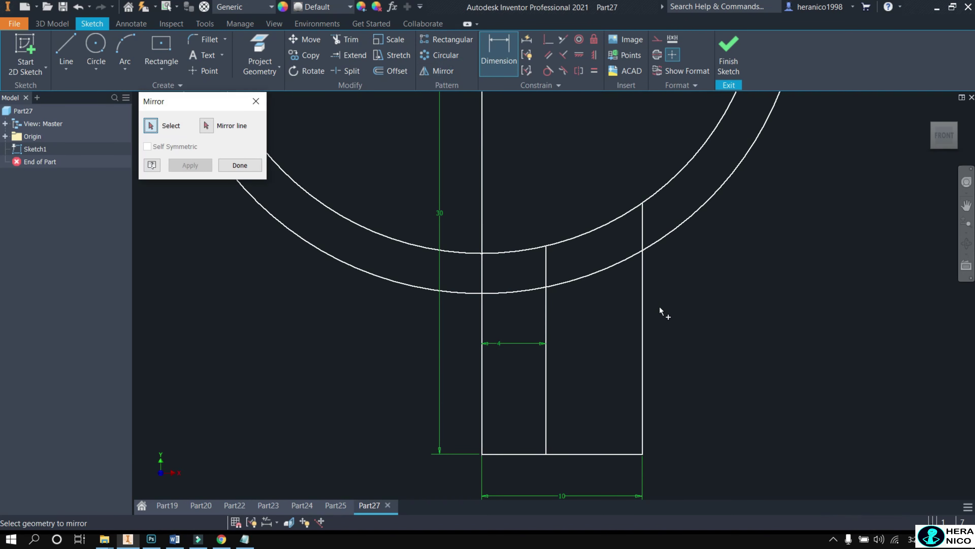
{"action": "left_click", "coordinate": [546, 305]}
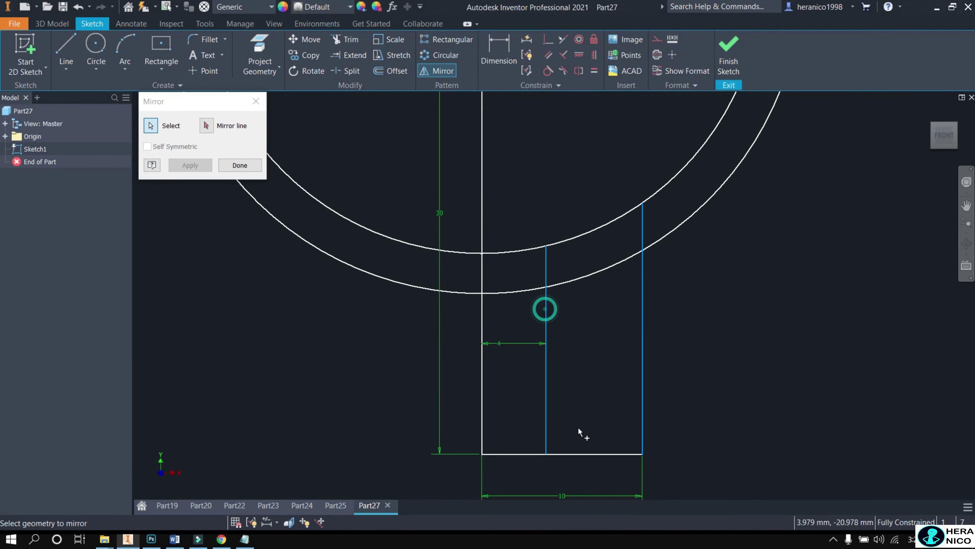
{"action": "left_click", "coordinate": [205, 125]}
{"action": "left_click", "coordinate": [482, 330]}
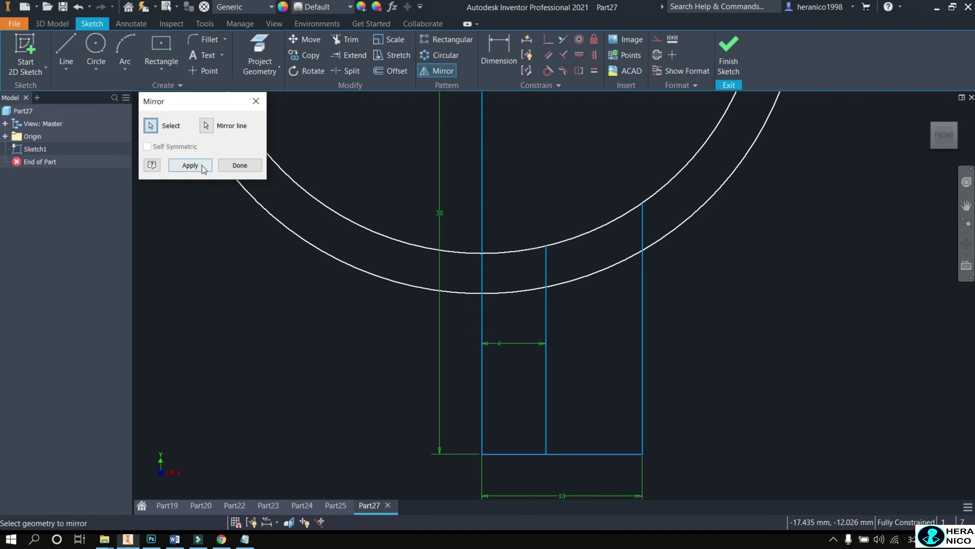
{"action": "left_click", "coordinate": [190, 165]}
{"action": "scroll", "coordinate": [481, 378], "scroll_direction": "down", "scroll_amount": 2}
{"action": "scroll", "coordinate": [470, 379], "scroll_direction": "up", "scroll_amount": 3}
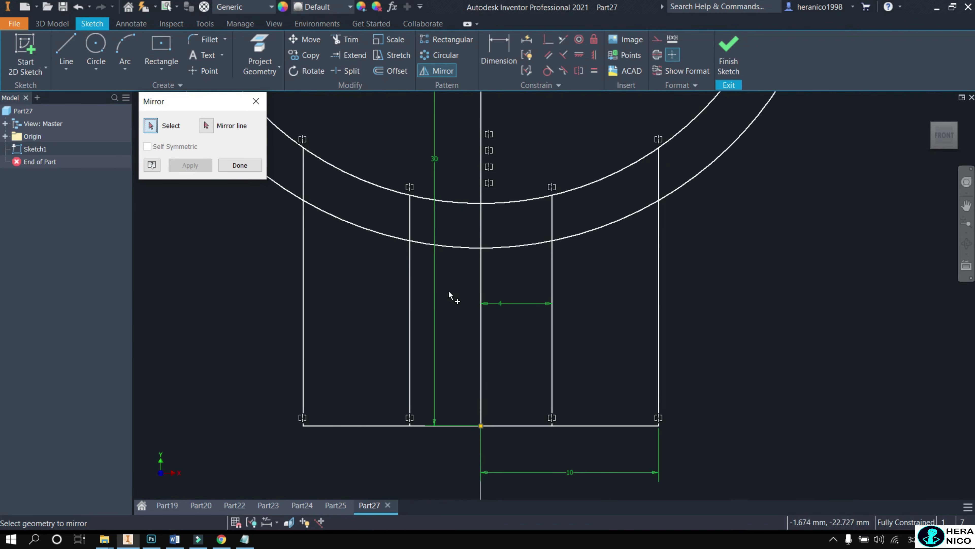
- Trim the excess arc and line pieces in both tabs and the slot, leaving an open ring outline
{"action": "left_click", "coordinate": [349, 39]}
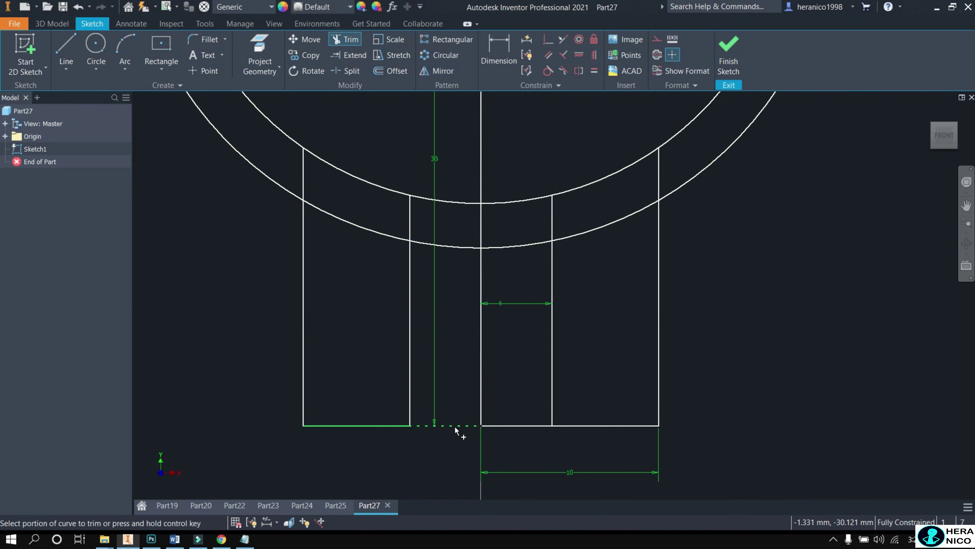
{"action": "left_click", "coordinate": [510, 426]}
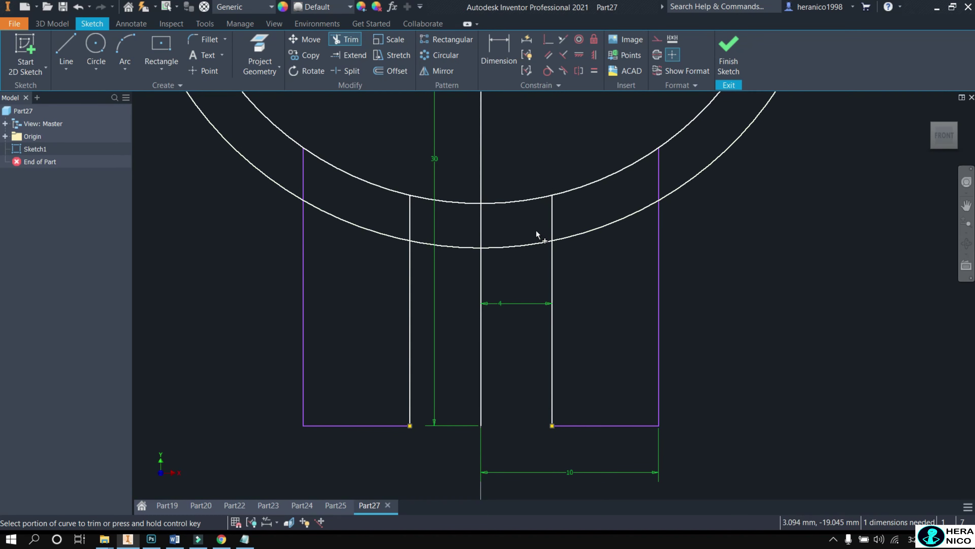
{"action": "left_click", "coordinate": [595, 224]}
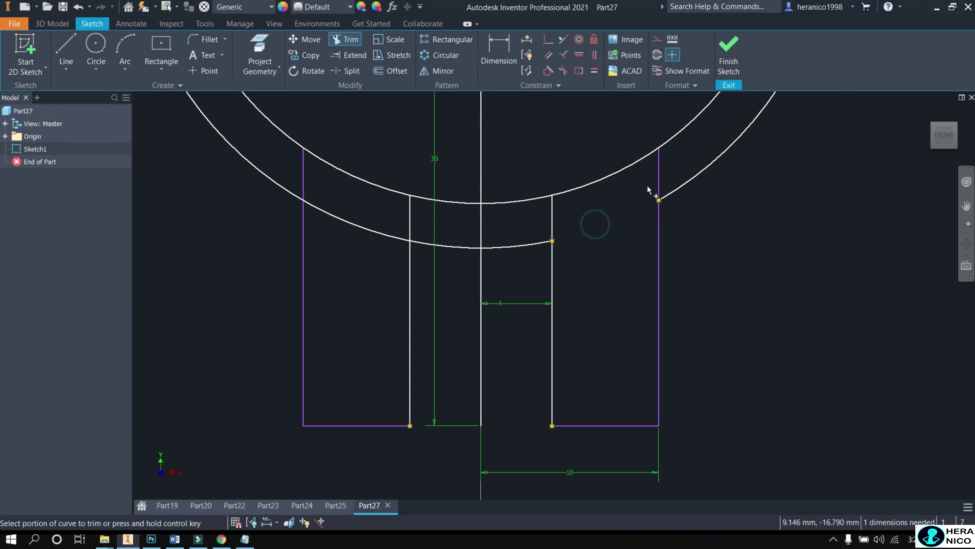
{"action": "left_click", "coordinate": [658, 179]}
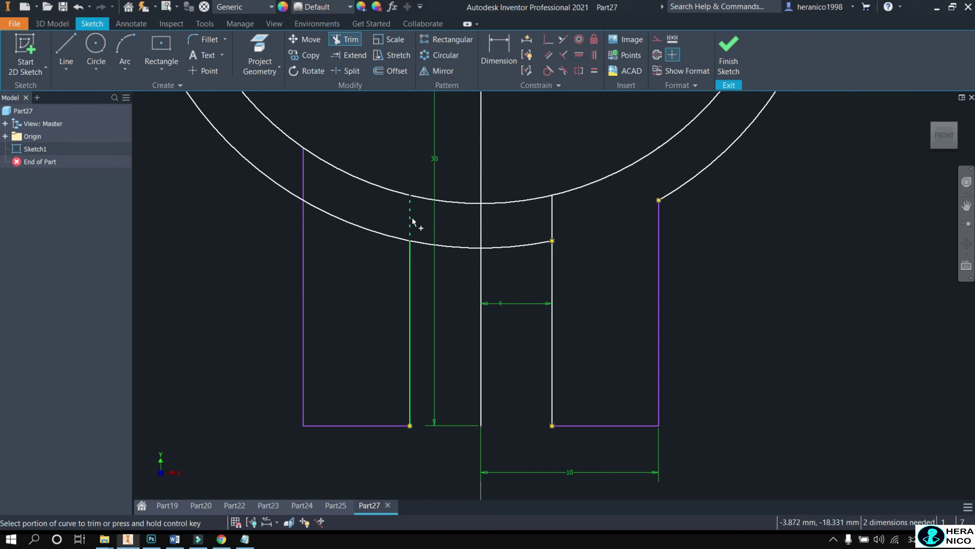
{"action": "left_click", "coordinate": [435, 245]}
{"action": "left_click", "coordinate": [445, 200]}
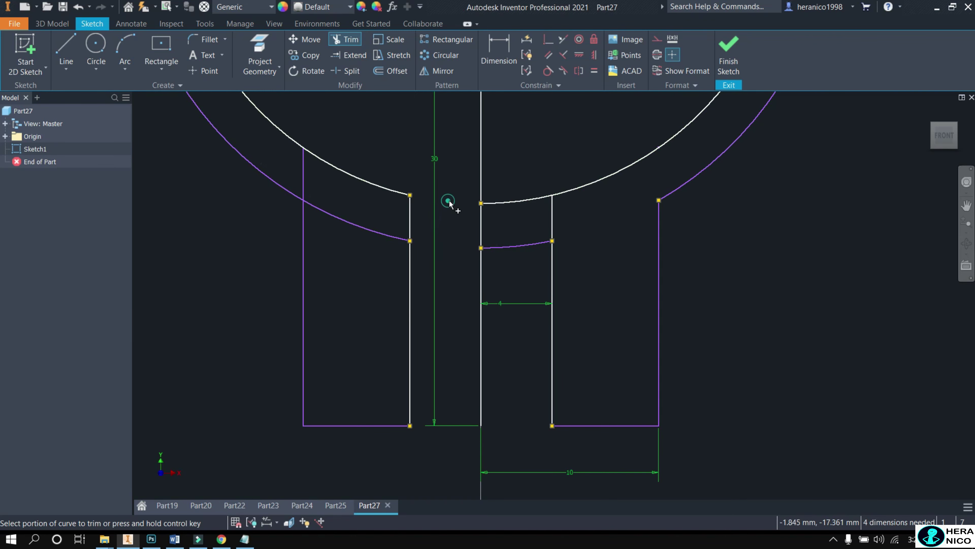
{"action": "left_click", "coordinate": [507, 250]}
{"action": "left_click", "coordinate": [505, 200]}
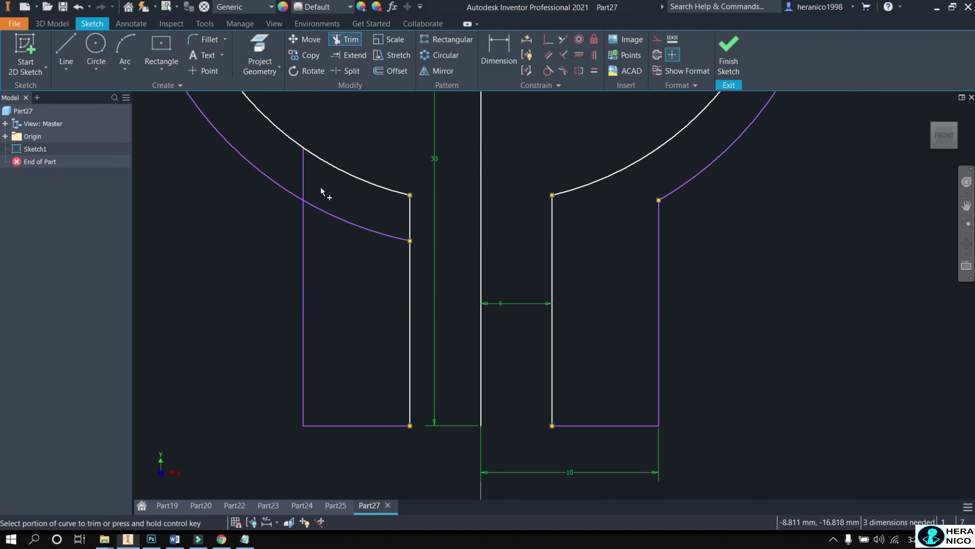
{"action": "left_click", "coordinate": [304, 174]}
{"action": "left_click", "coordinate": [344, 218]}
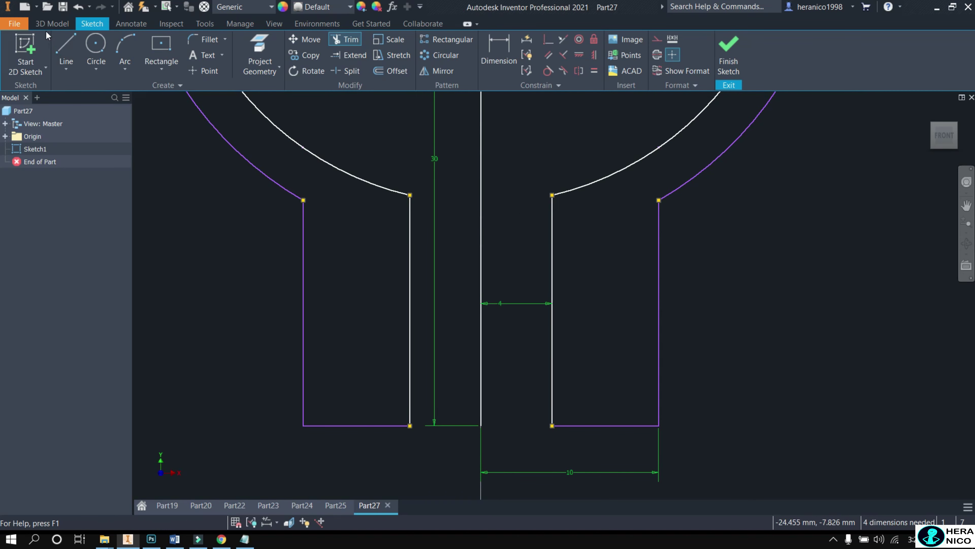
{"action": "left_click", "coordinate": [50, 24]}
{"action": "left_click", "coordinate": [66, 50]}
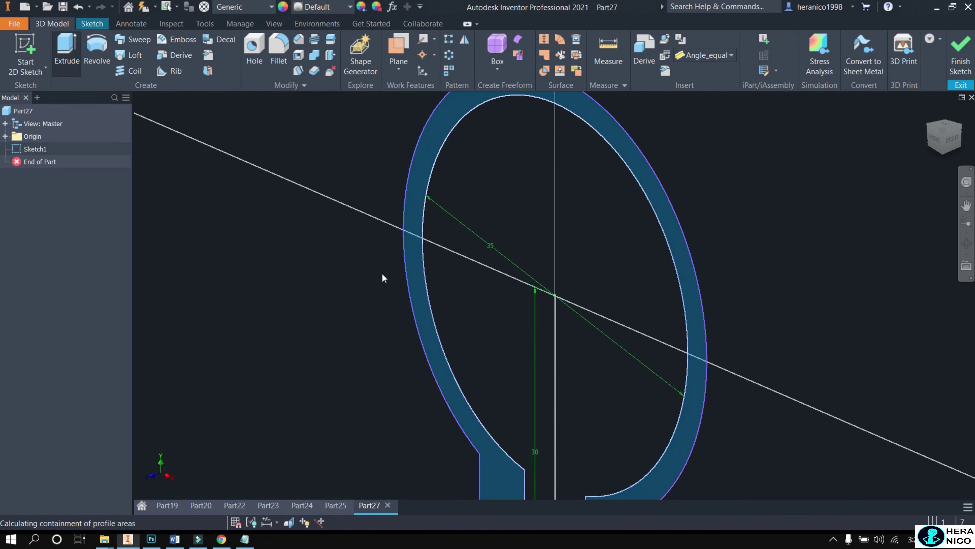
- Extrude the clamp profile 15 mm and check the solid from front and angled views
{"action": "left_click_drag", "start_coordinate": [217, 215], "coordinate": [168, 218]}
{"action": "type", "text": "15"}
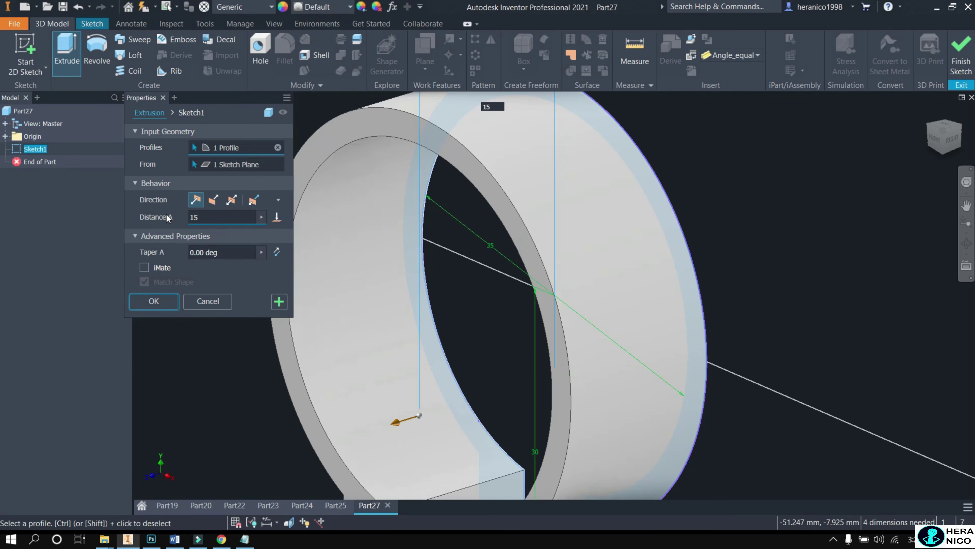
{"action": "key", "text": "Return"}
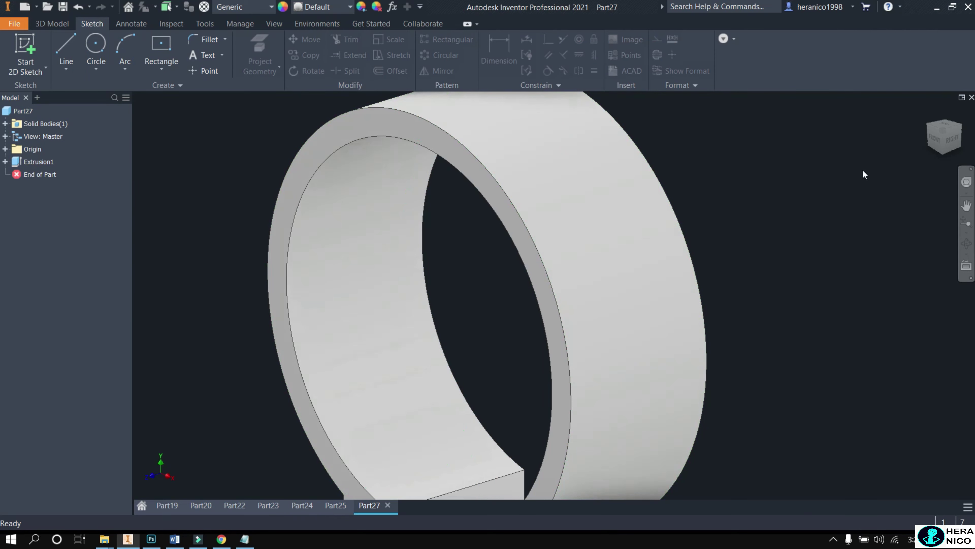
{"action": "left_click", "coordinate": [937, 140]}
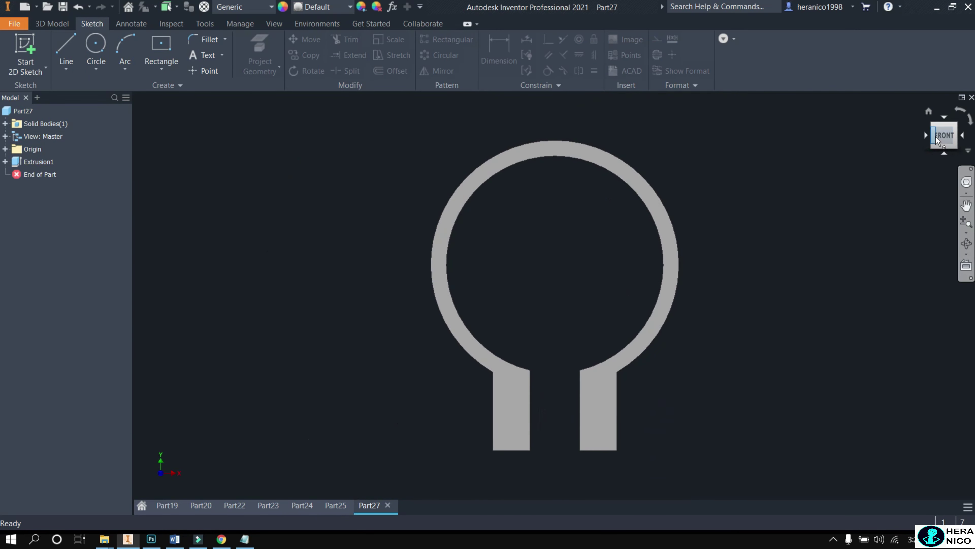
{"action": "left_click", "coordinate": [955, 147]}
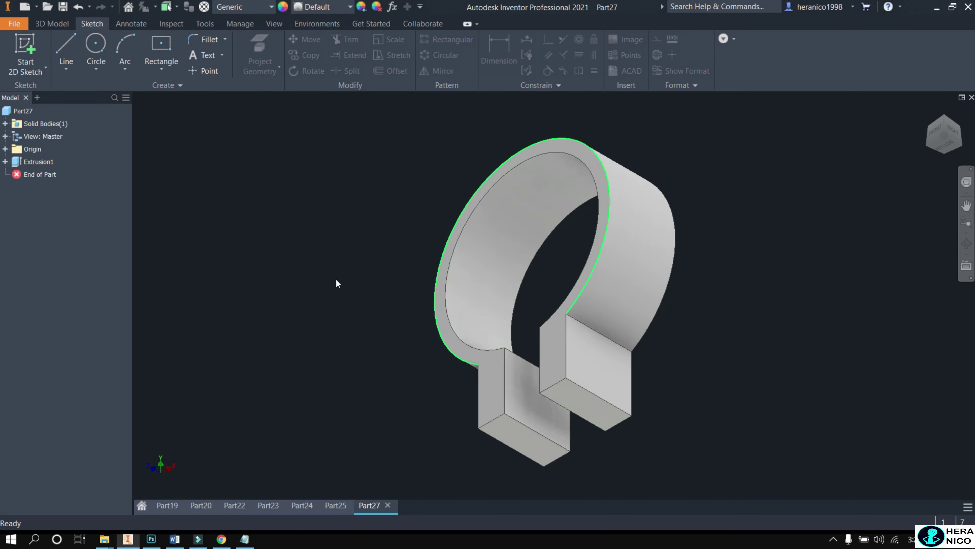
{"action": "left_click", "coordinate": [68, 24]}
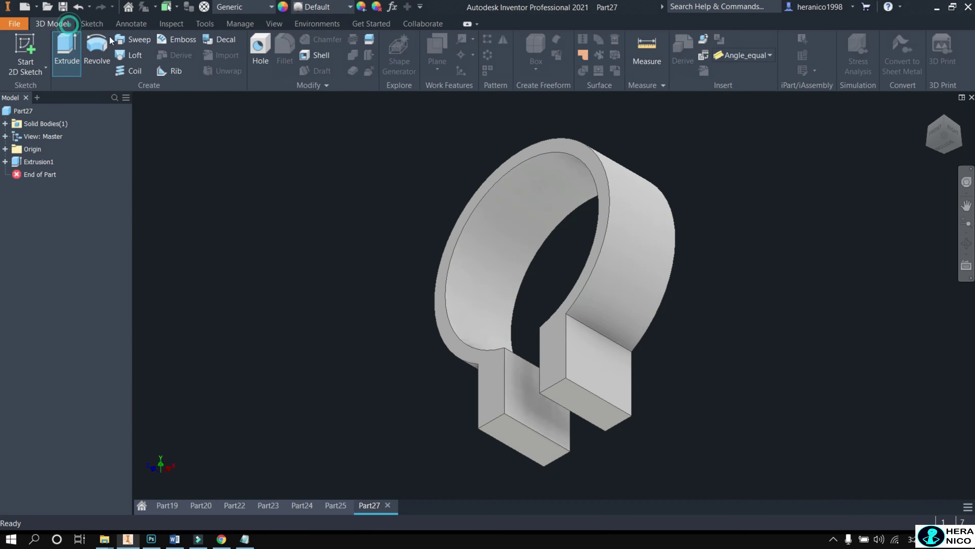
- Fillet the two edges where the tabs meet the ring with a 25 mm radius
{"action": "left_click", "coordinate": [279, 48]}
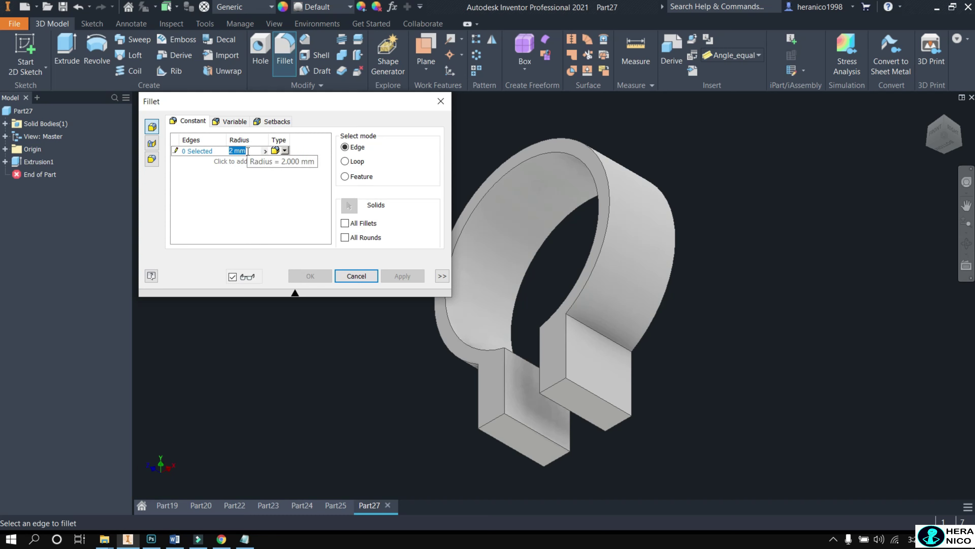
{"action": "type", "text": "15"}
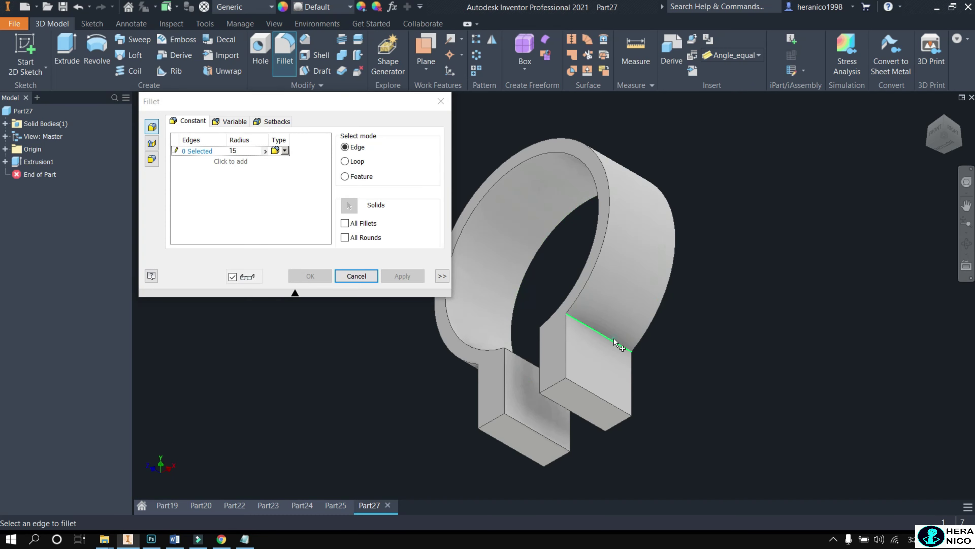
{"action": "left_click", "coordinate": [614, 341]}
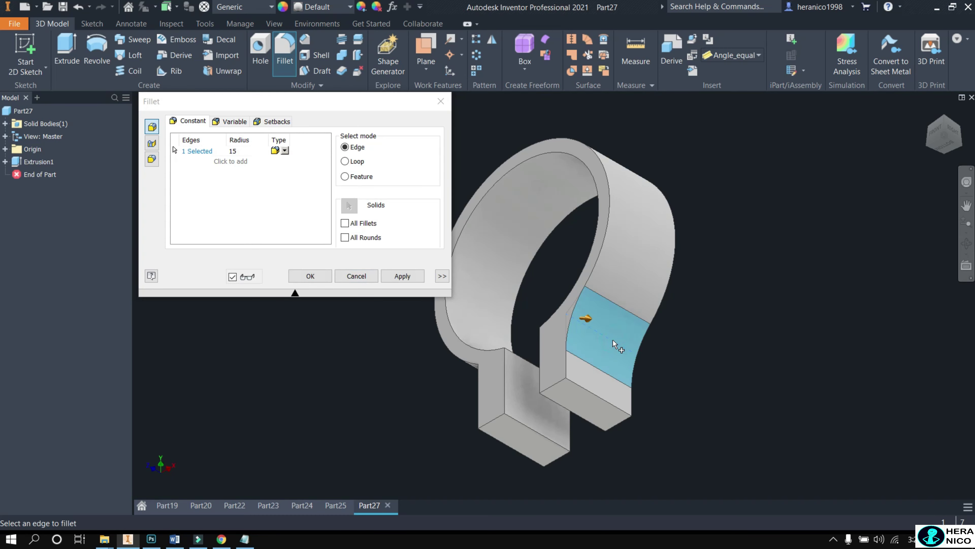
{"action": "left_click", "coordinate": [948, 135]}
{"action": "left_click", "coordinate": [247, 150]}
{"action": "type", "text": "25"}
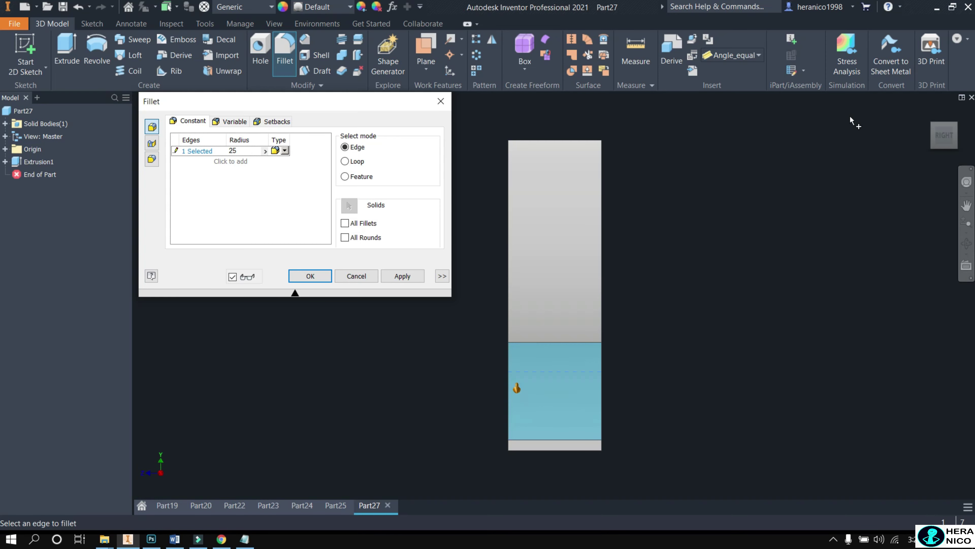
{"action": "mouse_move", "coordinate": [943, 135]}
{"action": "left_click", "coordinate": [934, 148]}
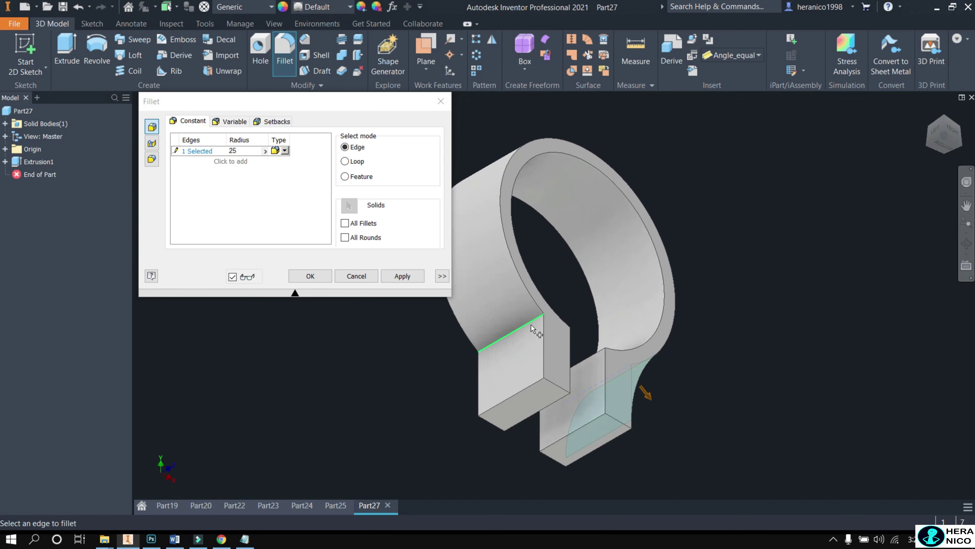
{"action": "left_click", "coordinate": [503, 327]}
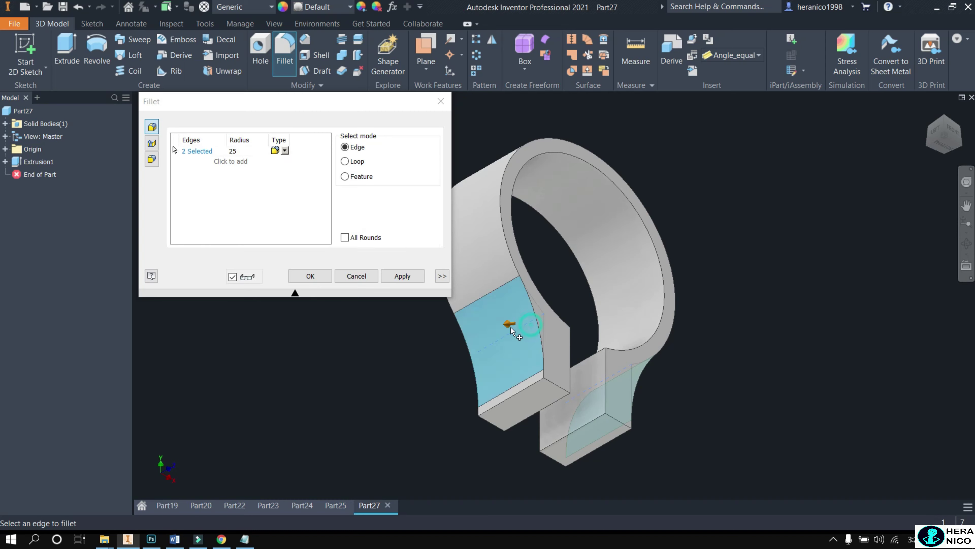
{"action": "left_click", "coordinate": [402, 276]}
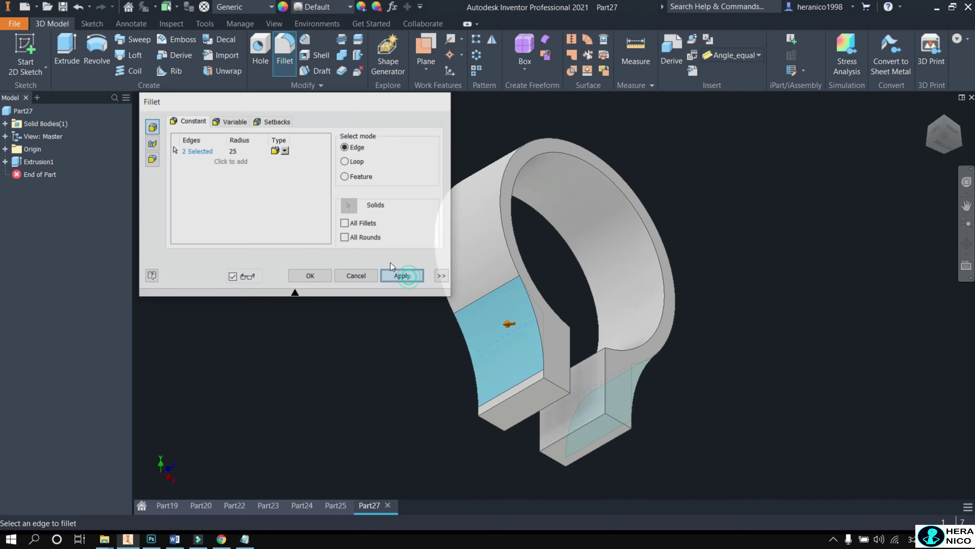
- Fillet the four tab bottom edges with a 7 mm radius
{"action": "key", "text": "BackSpace"}
{"action": "type", "text": "7"}
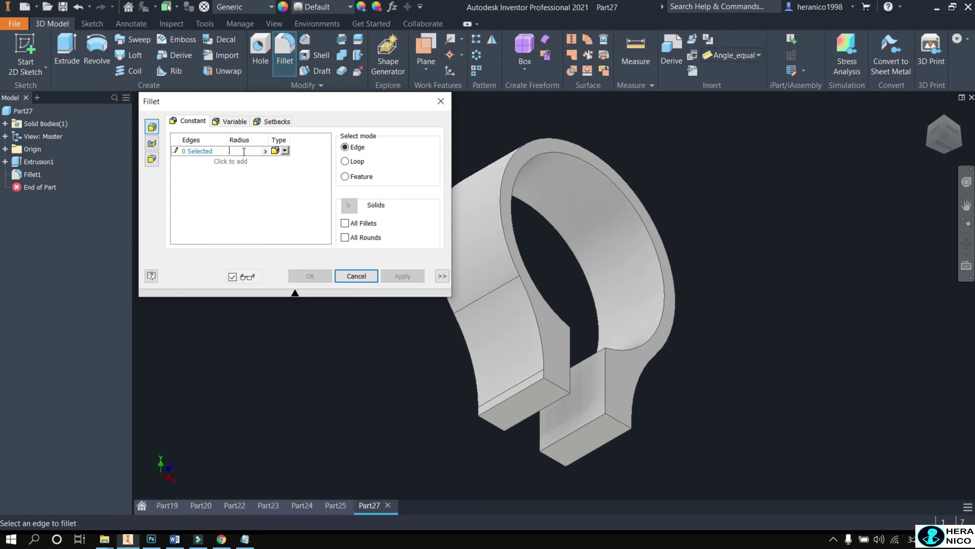
{"action": "left_click", "coordinate": [541, 391]}
{"action": "left_click", "coordinate": [485, 422]}
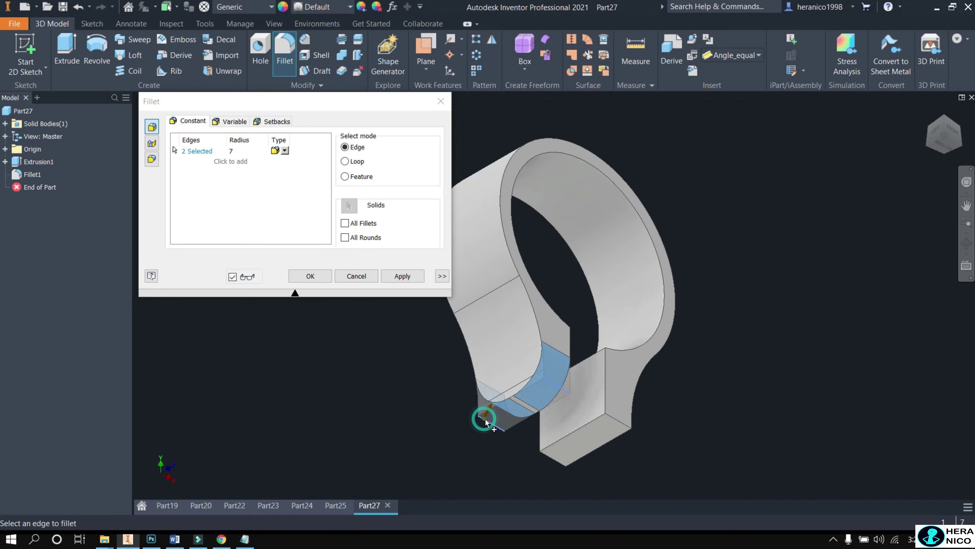
{"action": "left_click", "coordinate": [618, 424]}
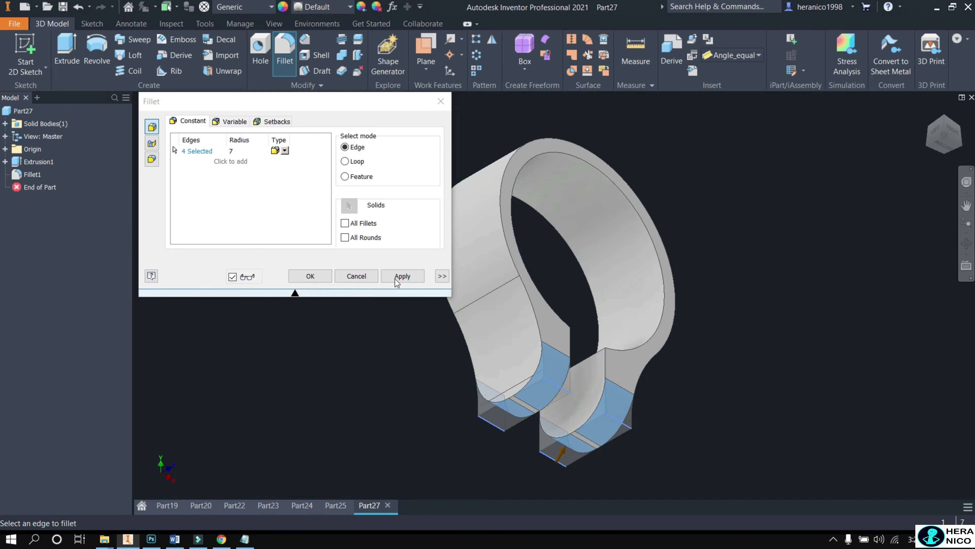
{"action": "left_click", "coordinate": [321, 277]}
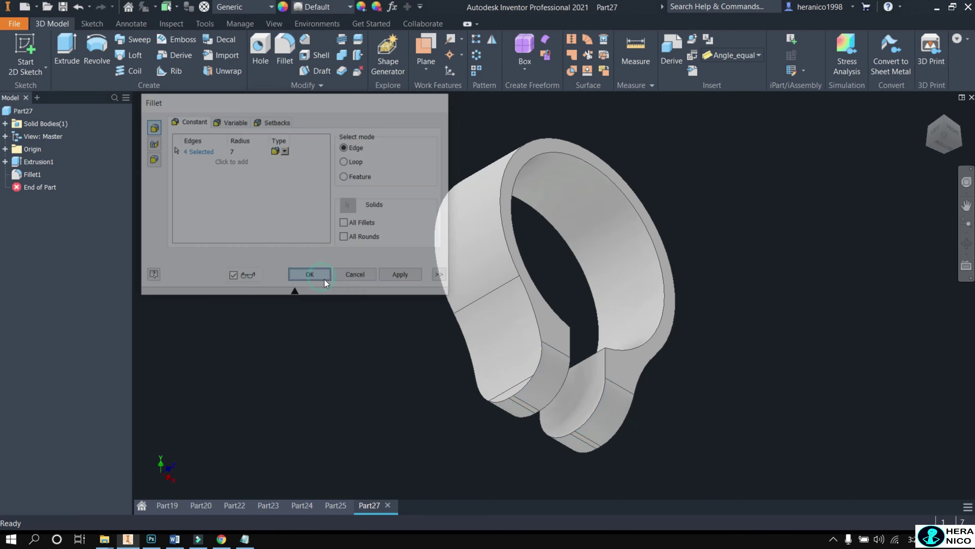
{"action": "left_click", "coordinate": [935, 132]}
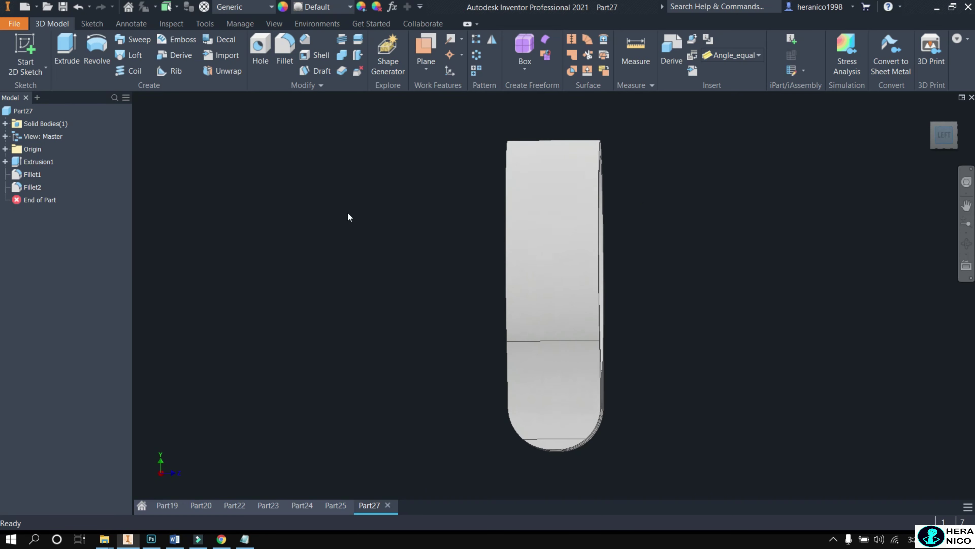
- Start a sketch on the tab's side face with slice graphics and draw a circle there
{"action": "left_click", "coordinate": [92, 23]}
{"action": "left_click", "coordinate": [95, 45]}
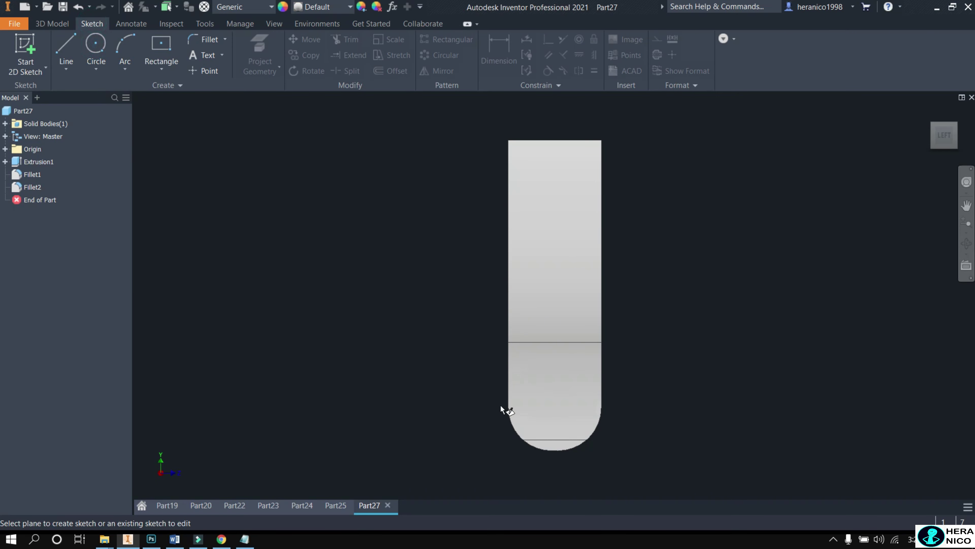
{"action": "scroll", "coordinate": [557, 450], "scroll_direction": "up", "scroll_amount": 5}
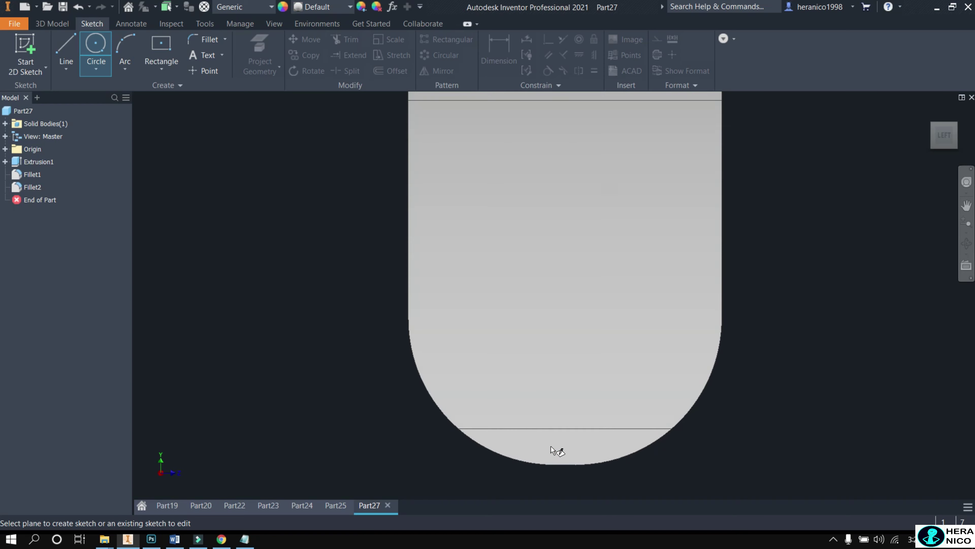
{"action": "scroll", "coordinate": [549, 454], "scroll_direction": "down", "scroll_amount": 5}
{"action": "left_click", "coordinate": [563, 450]}
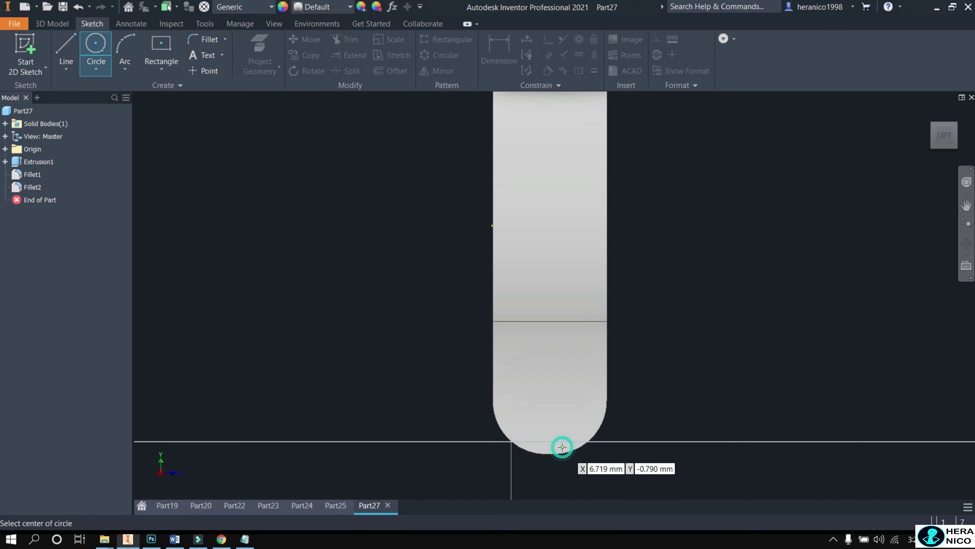
{"action": "scroll", "coordinate": [538, 411], "scroll_direction": "down", "scroll_amount": 6}
{"action": "scroll", "coordinate": [550, 426], "scroll_direction": "up", "scroll_amount": 5}
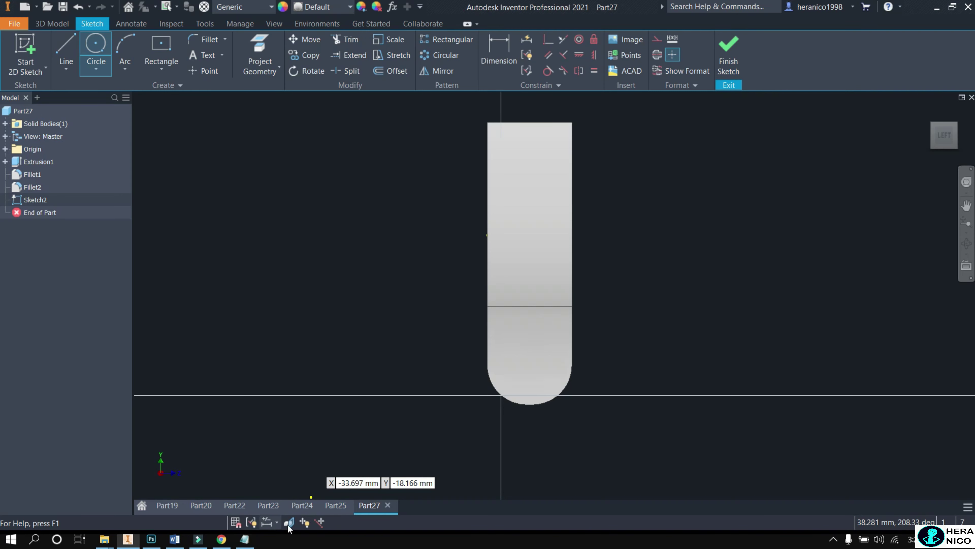
{"action": "left_click", "coordinate": [294, 524]}
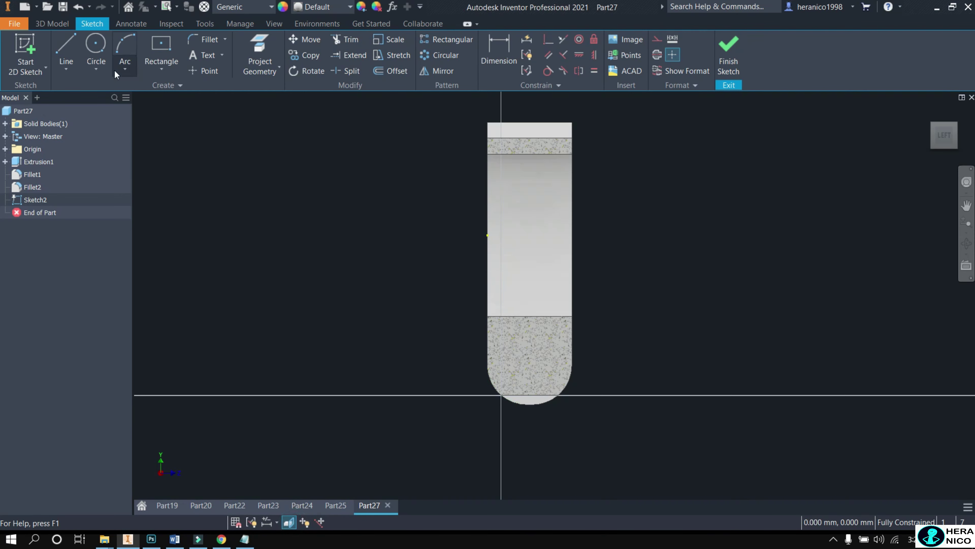
{"action": "left_click", "coordinate": [96, 46]}
{"action": "scroll", "coordinate": [535, 375], "scroll_direction": "up", "scroll_amount": 5}
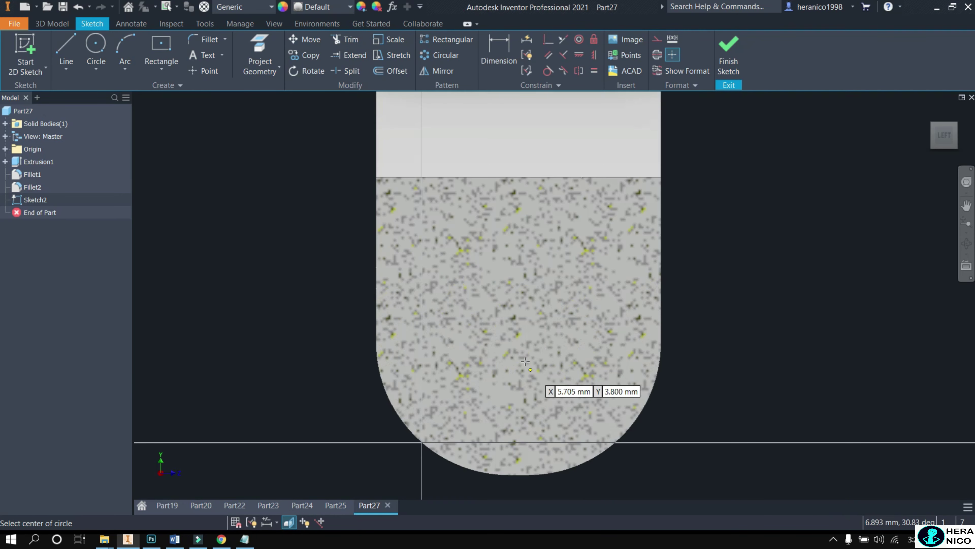
{"action": "left_click", "coordinate": [516, 327]}
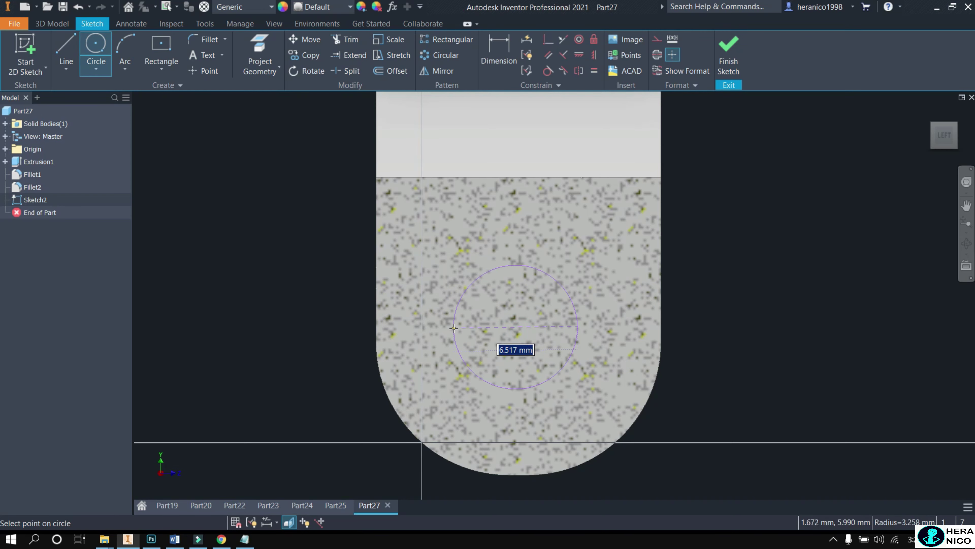
{"action": "type", "text": "5"}
{"action": "key", "text": "Return"}
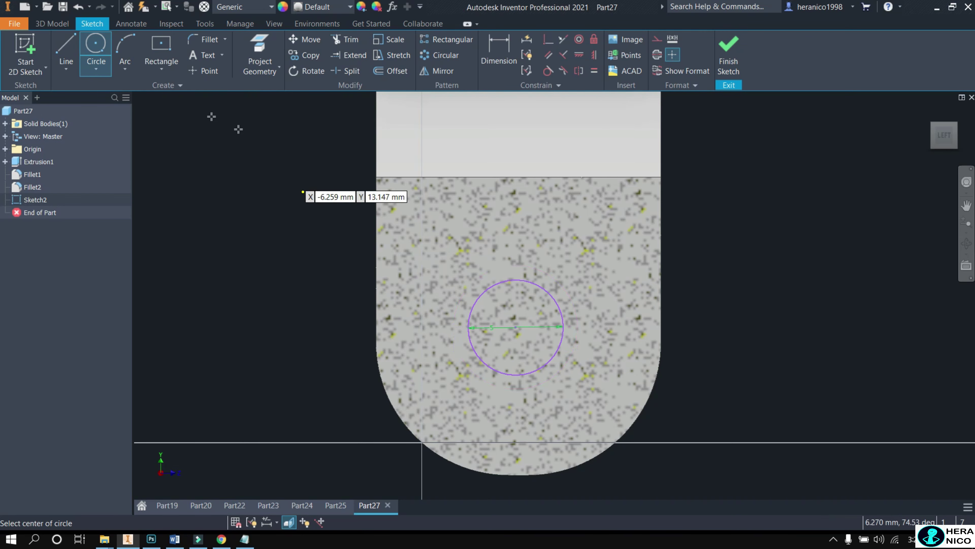
- Locate the circle centre 7.5 mm from the lug's side and 6 mm above its bottom
{"action": "left_click", "coordinate": [495, 47]}
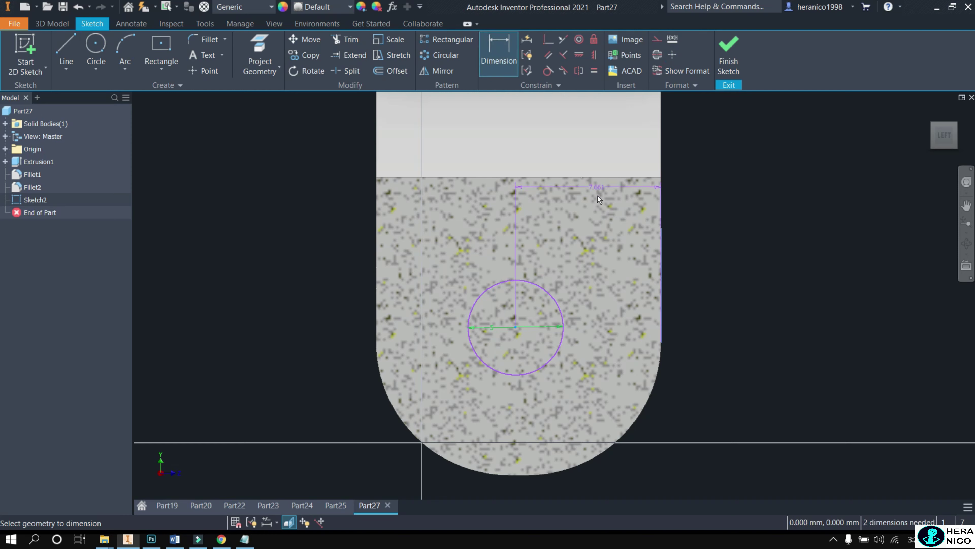
{"action": "left_click", "coordinate": [596, 217]}
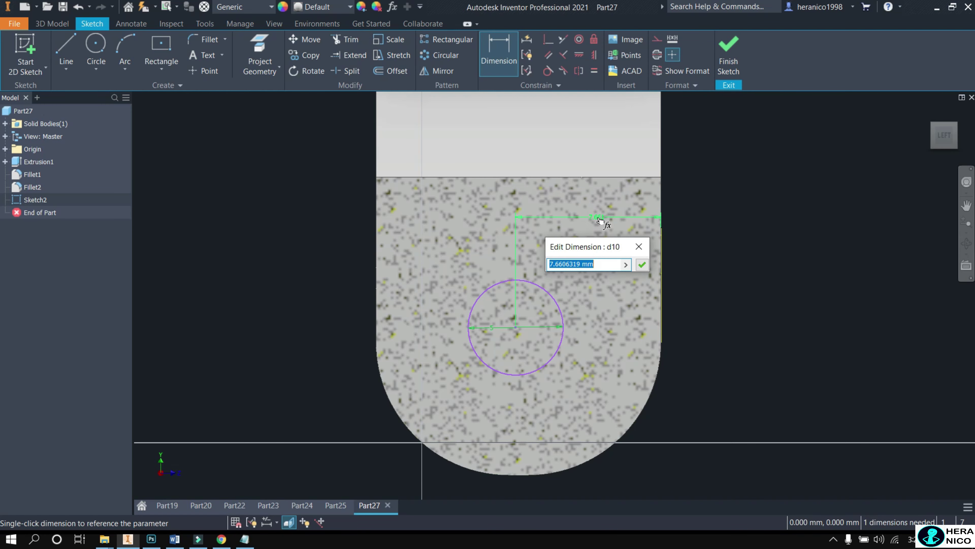
{"action": "scroll", "coordinate": [598, 219], "scroll_direction": "up", "scroll_amount": 3}
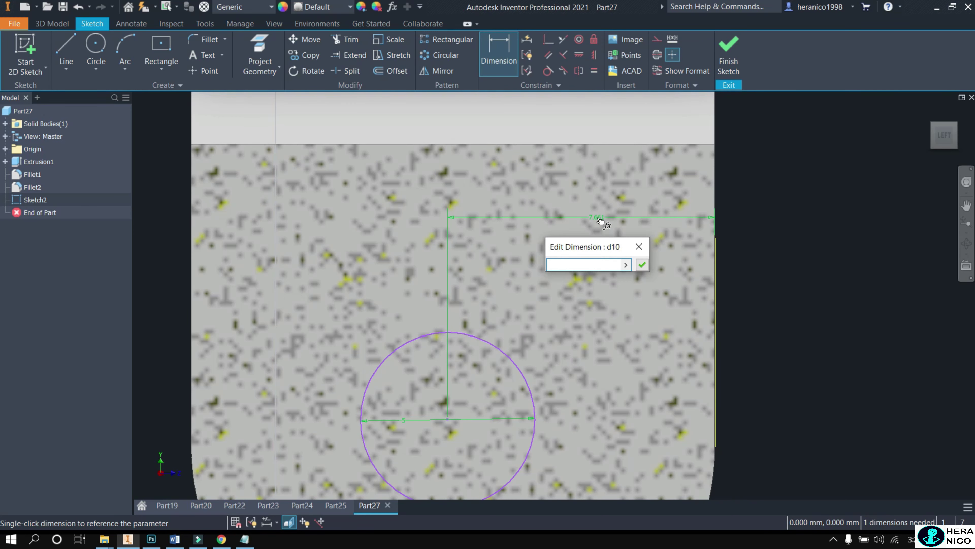
{"action": "type", "text": "7.5"}
{"action": "key", "text": "Return"}
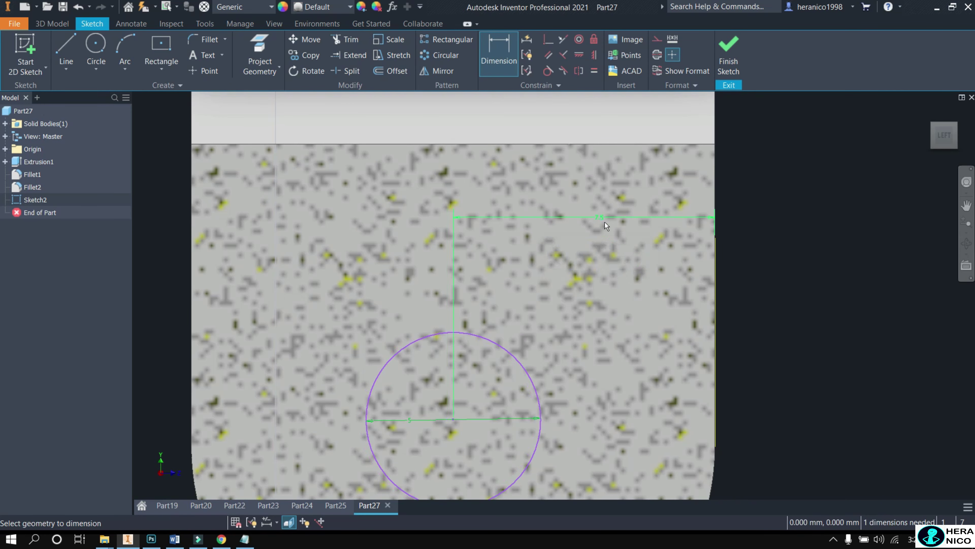
{"action": "scroll", "coordinate": [605, 221], "scroll_direction": "down", "scroll_amount": 3}
{"action": "scroll", "coordinate": [521, 308], "scroll_direction": "up", "scroll_amount": 4}
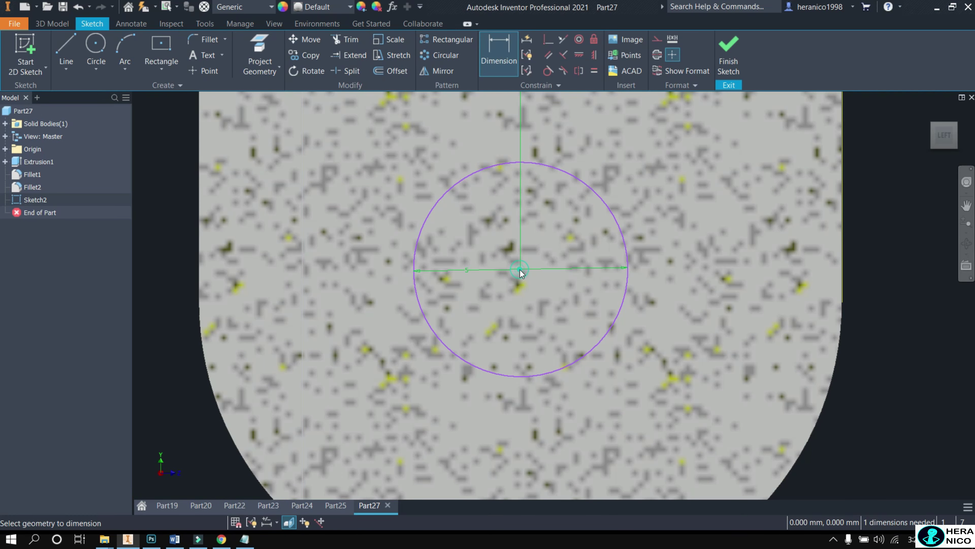
{"action": "scroll", "coordinate": [530, 372], "scroll_direction": "down", "scroll_amount": 3}
{"action": "scroll", "coordinate": [521, 397], "scroll_direction": "up", "scroll_amount": 1}
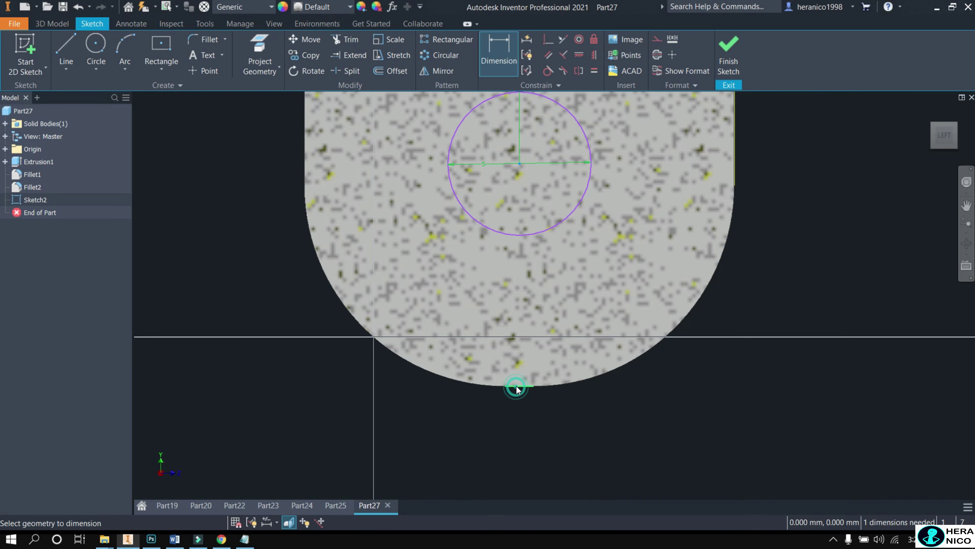
{"action": "left_click", "coordinate": [516, 388]}
{"action": "left_click", "coordinate": [798, 280]}
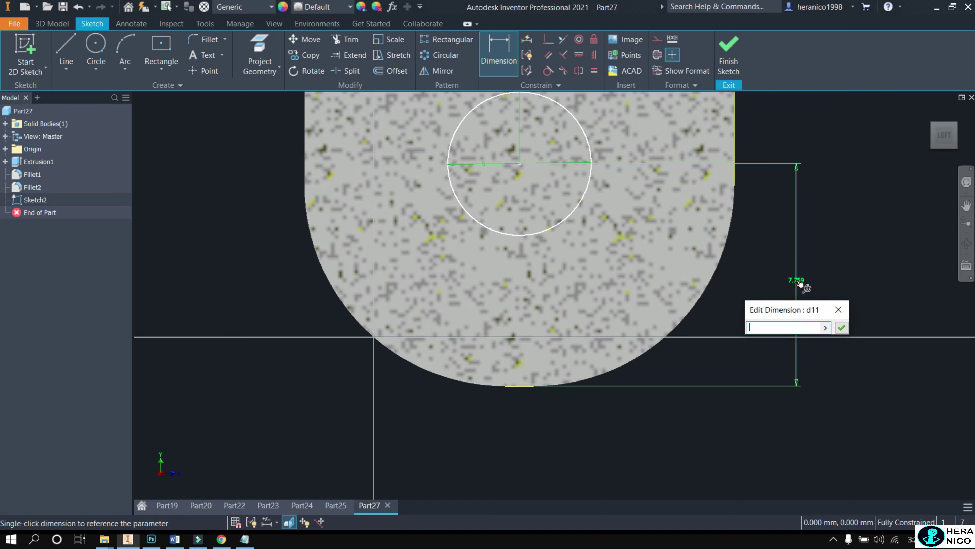
{"action": "type", "text": "6"}
{"action": "key", "text": "Return"}
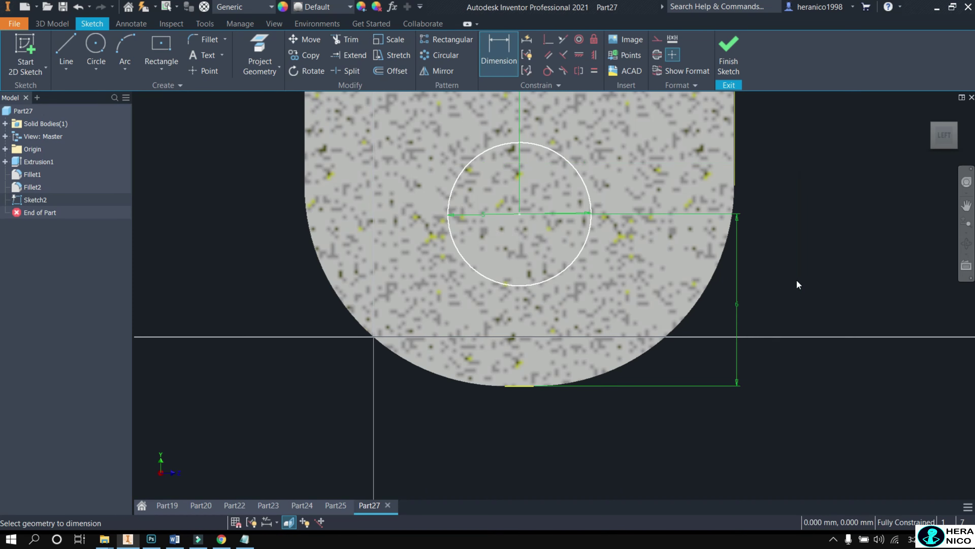
{"action": "left_click", "coordinate": [52, 23]}
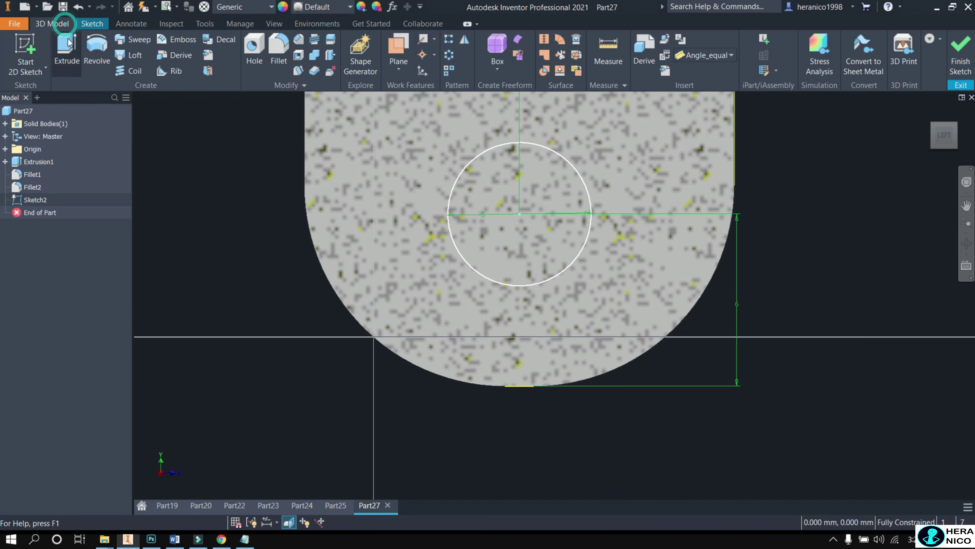
- Extrude the circle as a symmetric 62 mm cut through both lugs to form the bolt hole
{"action": "left_click", "coordinate": [67, 50]}
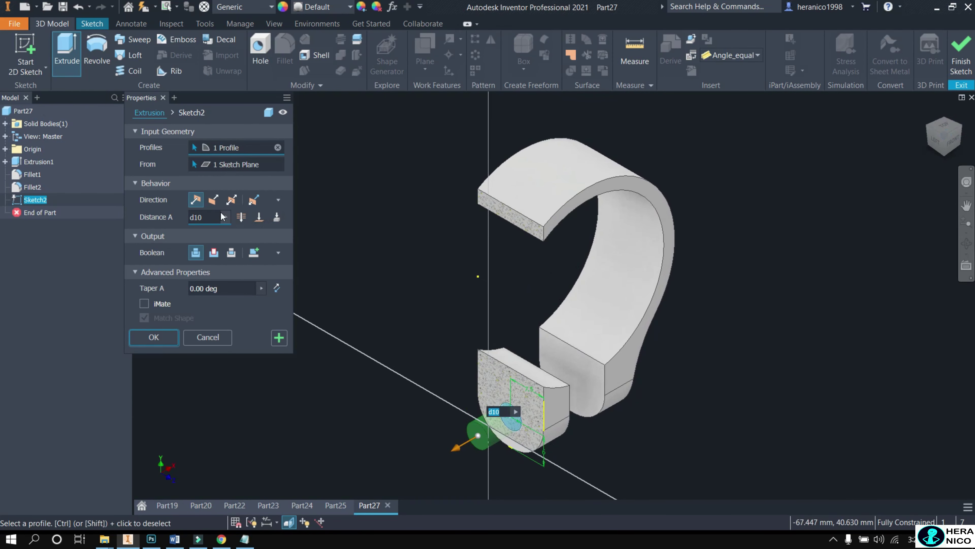
{"action": "left_click", "coordinate": [231, 199]}
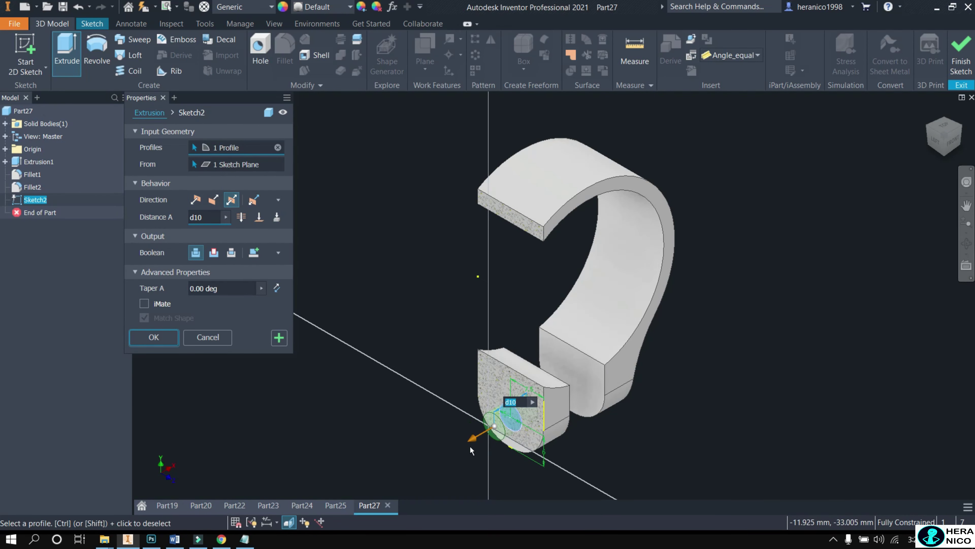
{"action": "left_click_drag", "start_coordinate": [473, 440], "coordinate": [332, 462]}
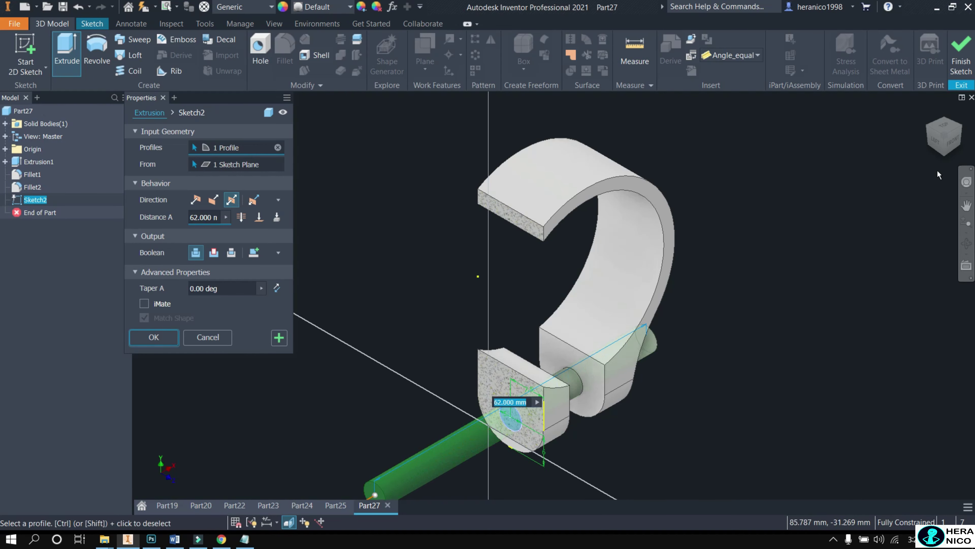
{"action": "left_click", "coordinate": [947, 145]}
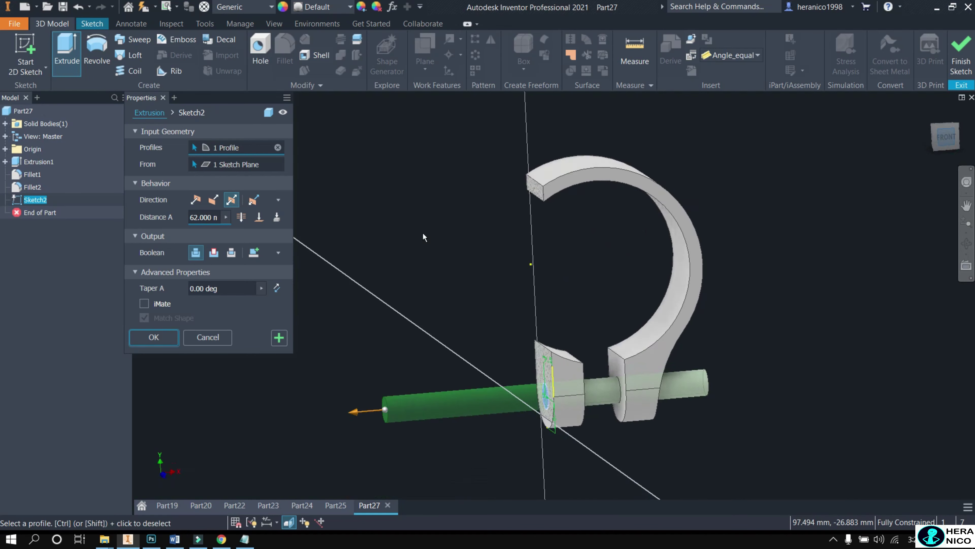
{"action": "left_click", "coordinate": [214, 253]}
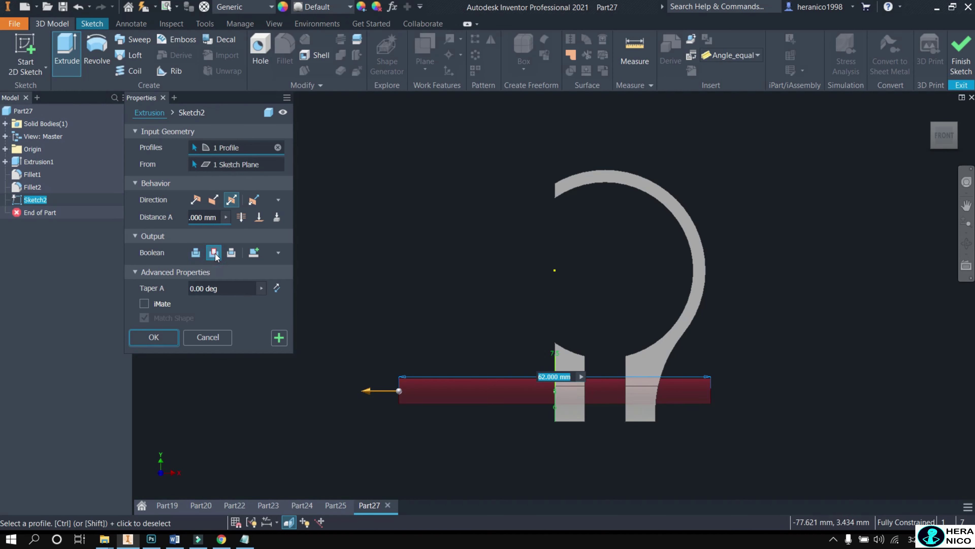
{"action": "left_click", "coordinate": [163, 338]}
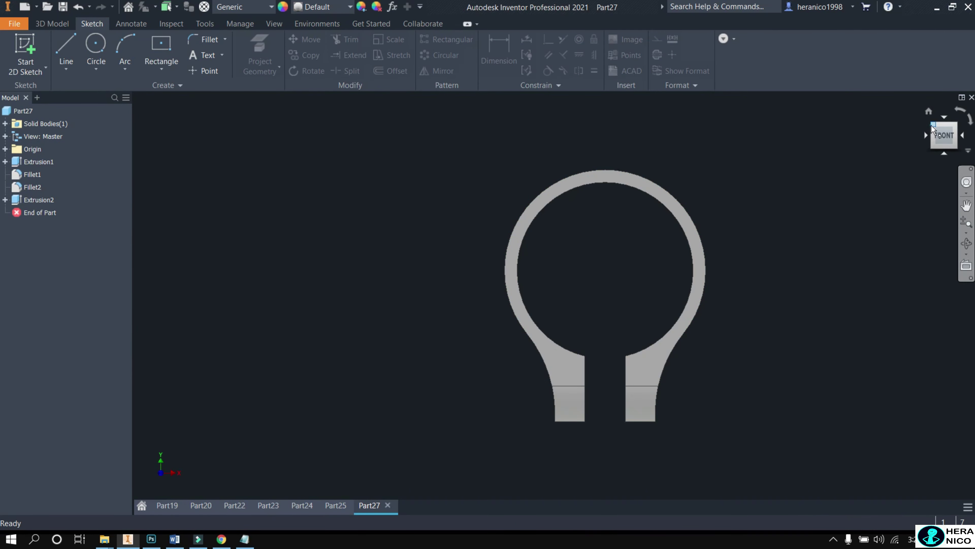
- Turn to the left view and start a sketch on the lug's outer face with slice graphics
{"action": "left_click", "coordinate": [931, 125]}
{"action": "left_click", "coordinate": [935, 141]}
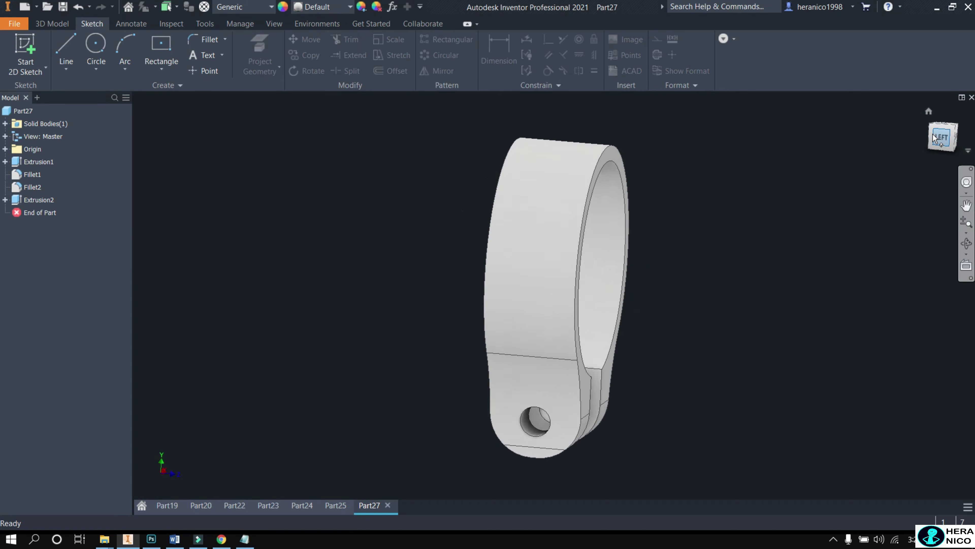
{"action": "left_click", "coordinate": [103, 50]}
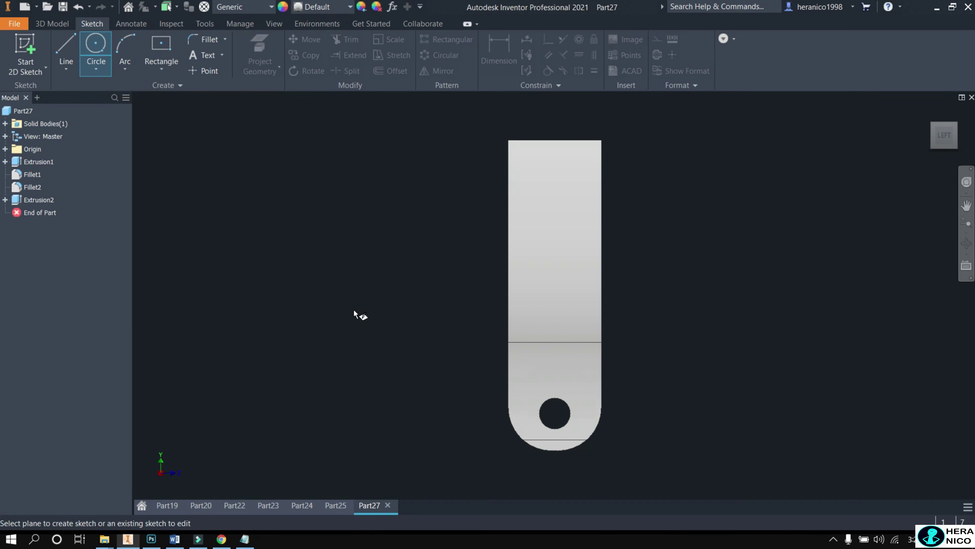
{"action": "scroll", "coordinate": [561, 447], "scroll_direction": "up", "scroll_amount": 5}
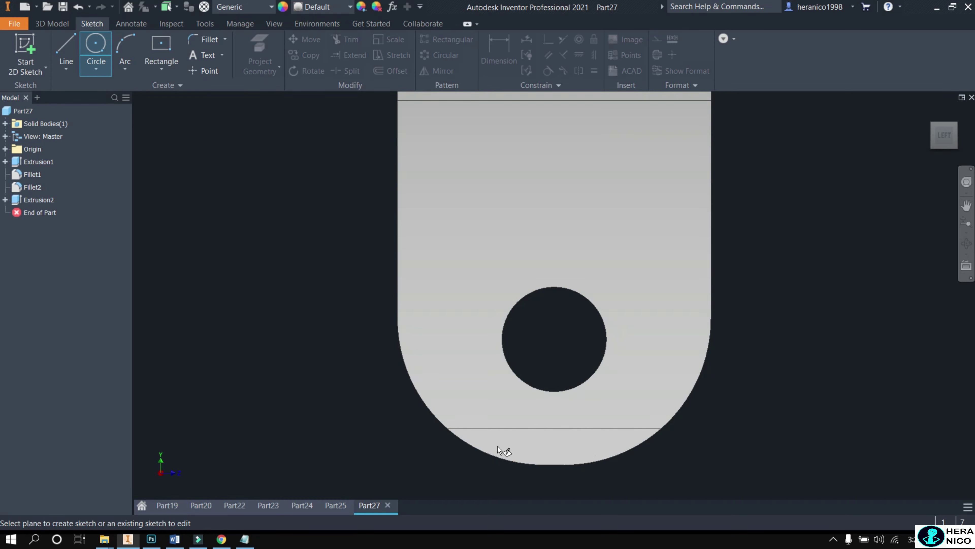
{"action": "left_click", "coordinate": [547, 437]}
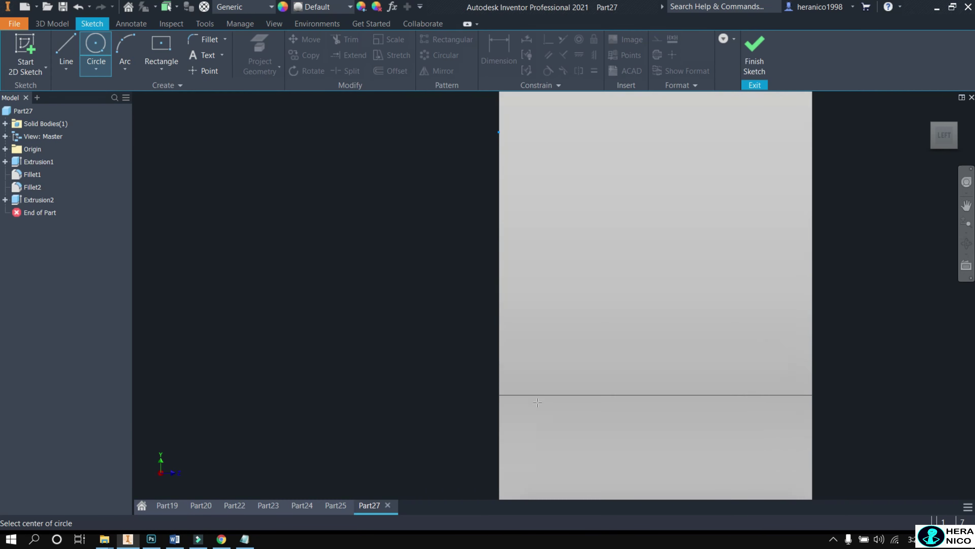
{"action": "scroll", "coordinate": [523, 331], "scroll_direction": "down", "scroll_amount": 5}
{"action": "scroll", "coordinate": [545, 461], "scroll_direction": "down", "scroll_amount": 2}
{"action": "scroll", "coordinate": [545, 461], "scroll_direction": "up", "scroll_amount": 4}
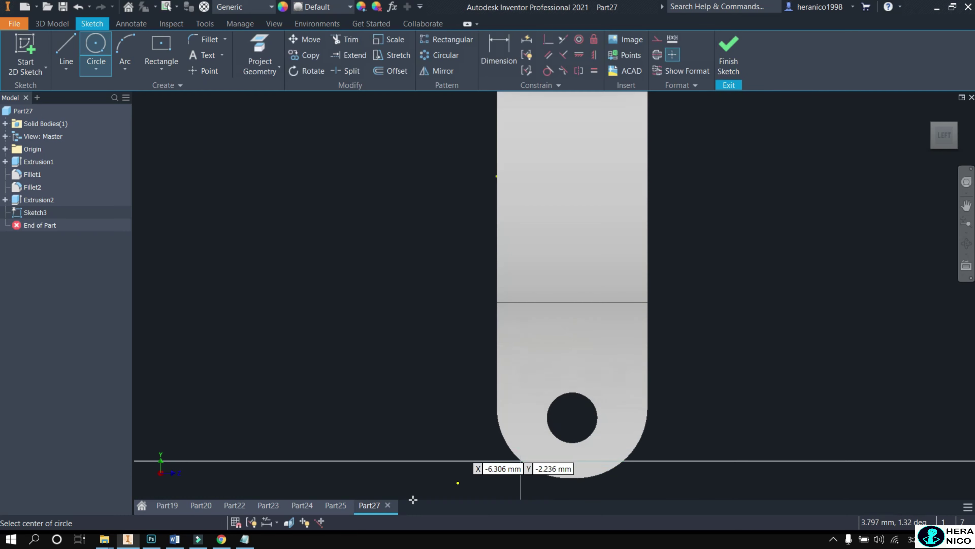
{"action": "left_click", "coordinate": [289, 522]}
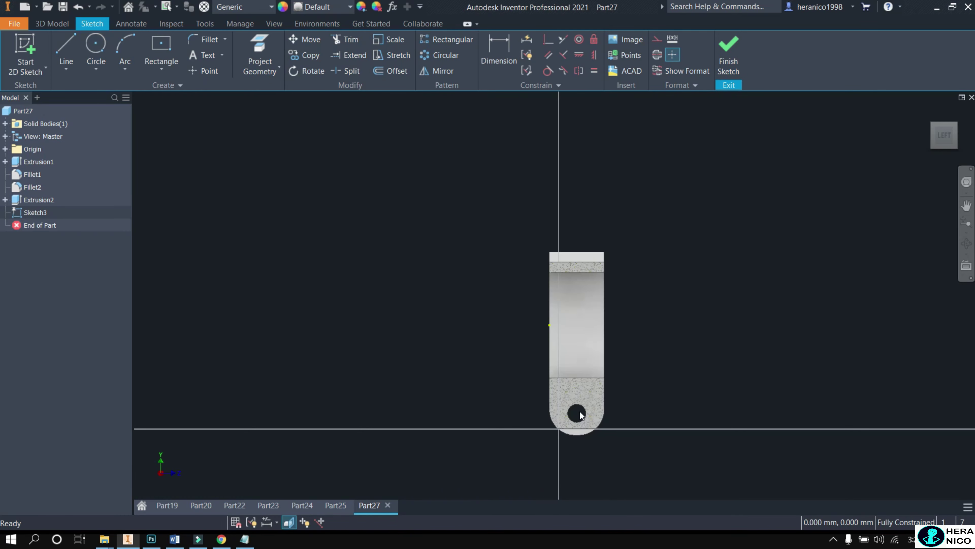
- Draw a 10 mm diameter circle centred on the existing bolt hole
{"action": "left_click", "coordinate": [96, 51]}
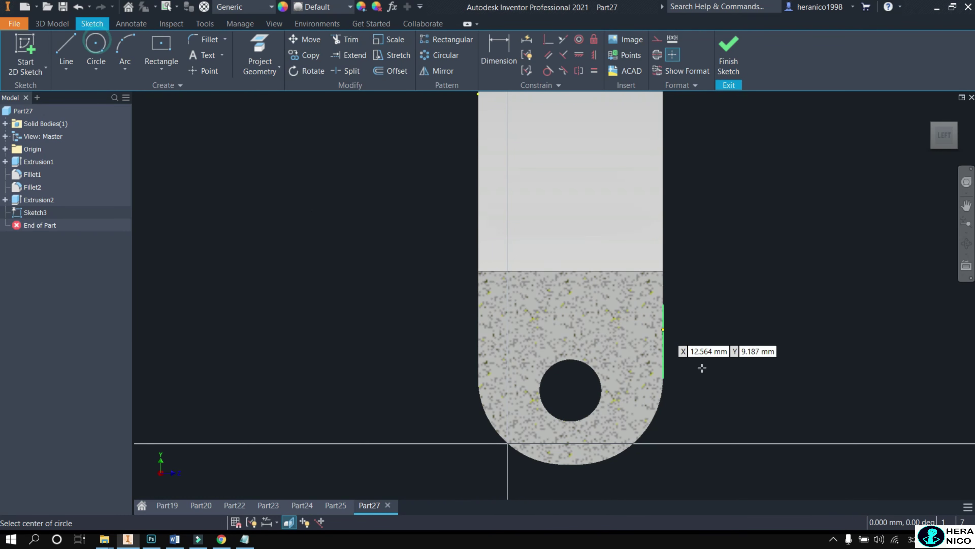
{"action": "scroll", "coordinate": [614, 385], "scroll_direction": "up", "scroll_amount": 3}
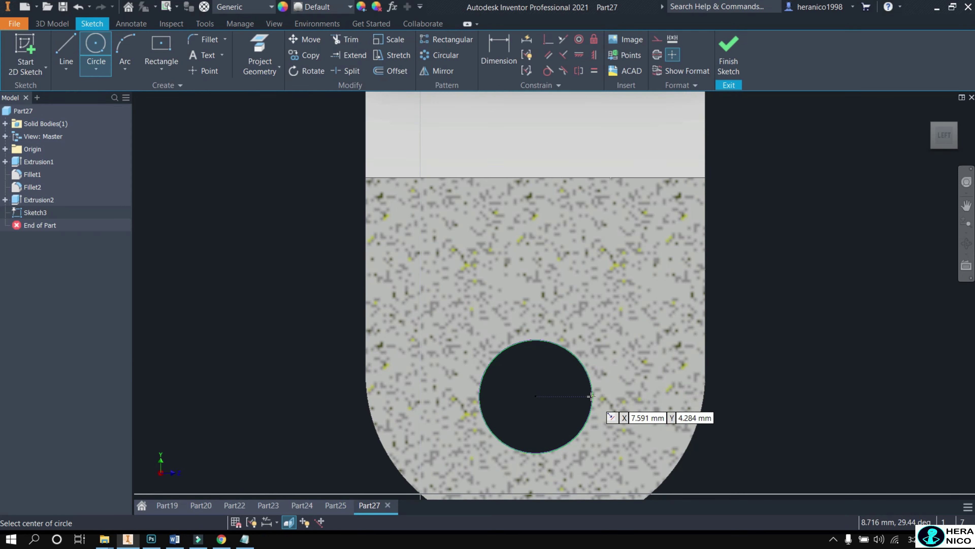
{"action": "scroll", "coordinate": [584, 380], "scroll_direction": "up", "scroll_amount": 3}
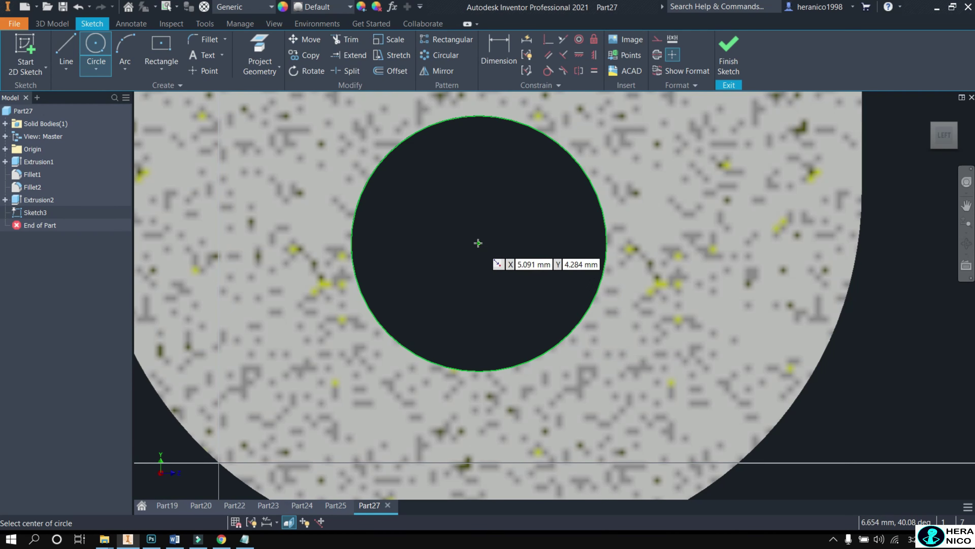
{"action": "left_click", "coordinate": [479, 243]}
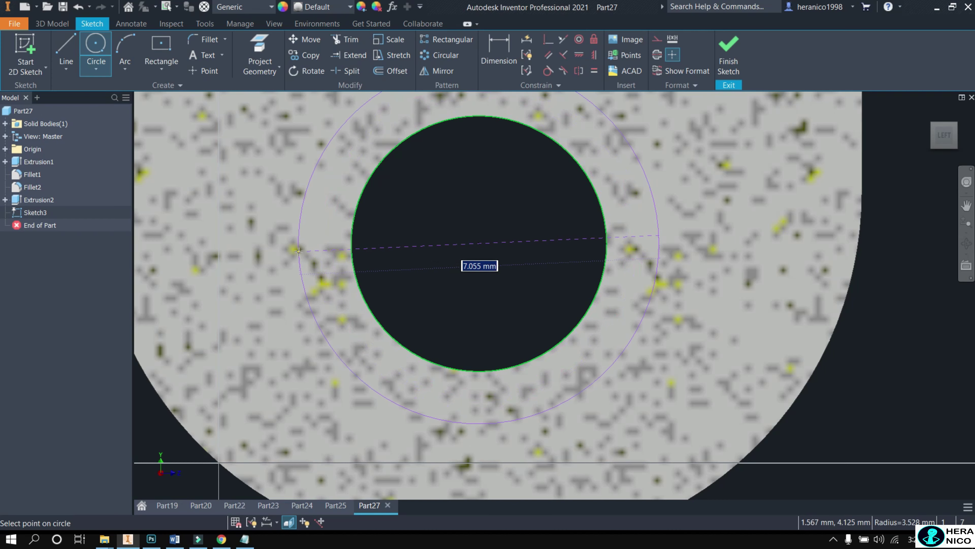
{"action": "type", "text": "10"}
{"action": "key", "text": "Return"}
{"action": "scroll", "coordinate": [298, 251], "scroll_direction": "up", "scroll_amount": 5}
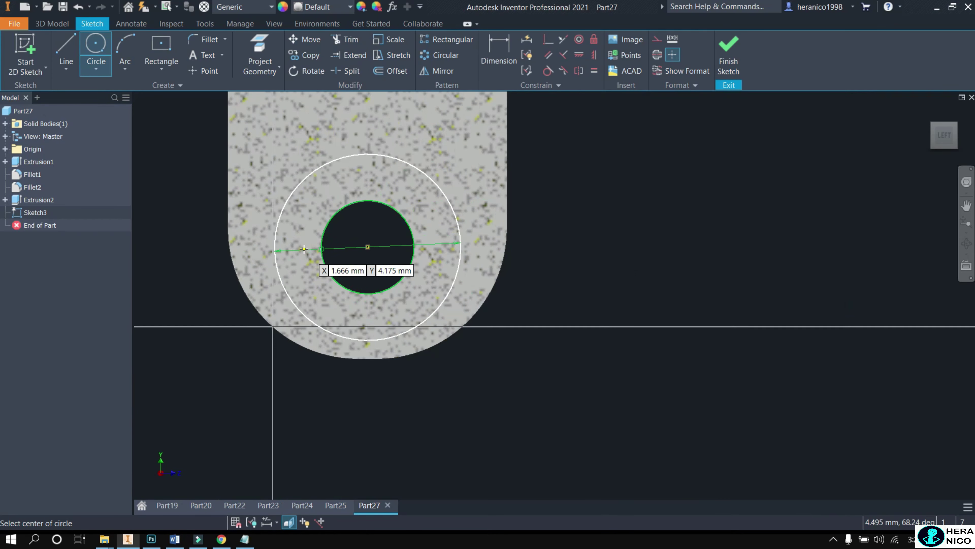
{"action": "left_click", "coordinate": [52, 23]}
- Cut the ring profile between hole and circle 10 mm into the lug as a counterbore
{"action": "left_click", "coordinate": [66, 40]}
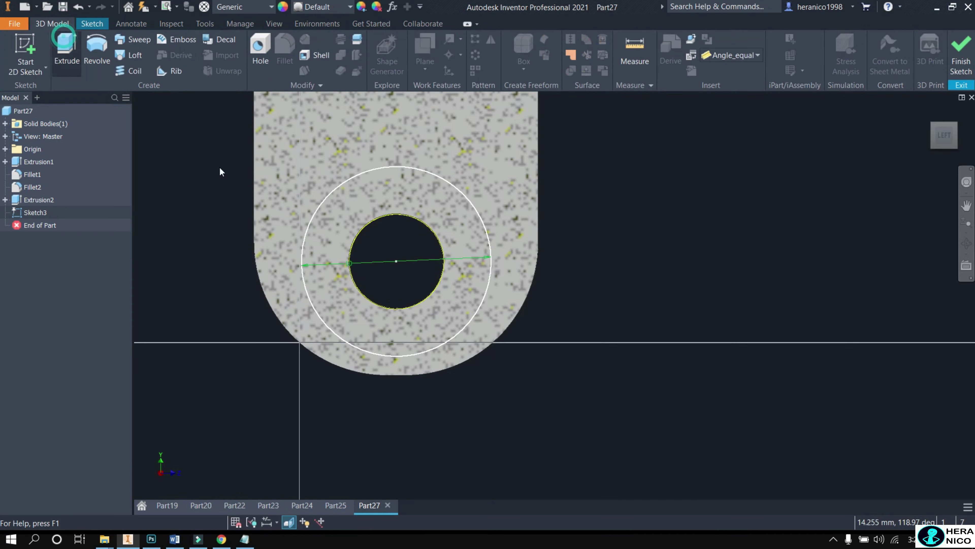
{"action": "left_click", "coordinate": [527, 266]}
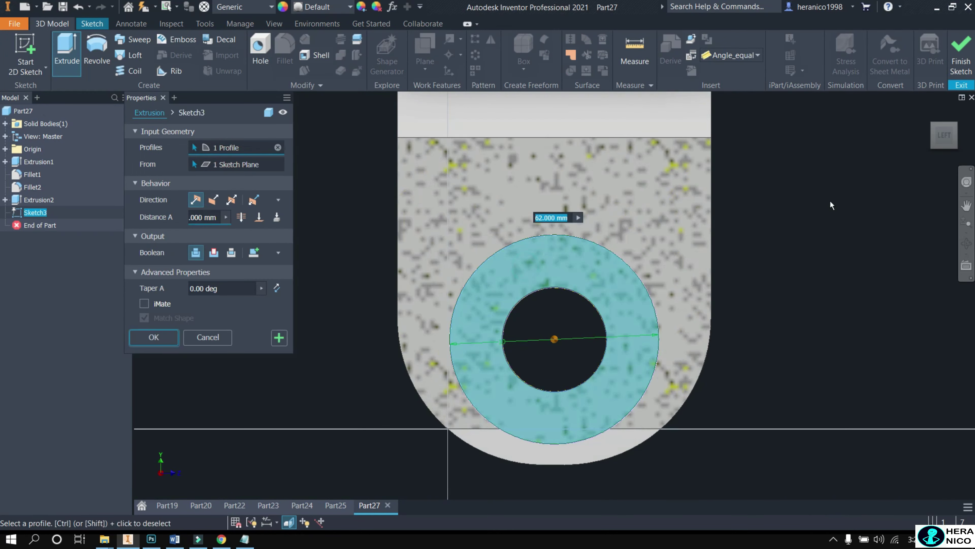
{"action": "left_click", "coordinate": [956, 125]}
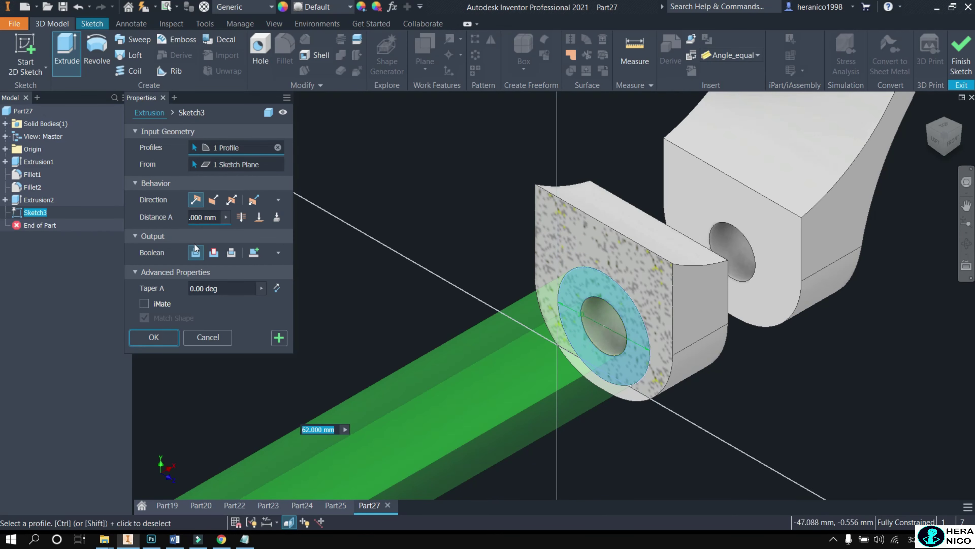
{"action": "left_click", "coordinate": [215, 254]}
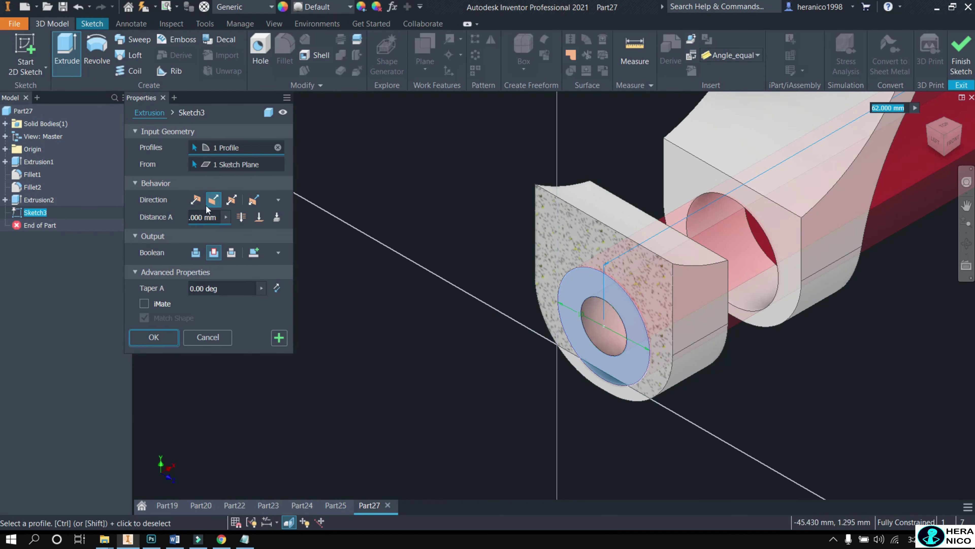
{"action": "left_click", "coordinate": [196, 199]}
{"action": "left_click", "coordinate": [217, 216]}
{"action": "key", "text": "BackSpace"}
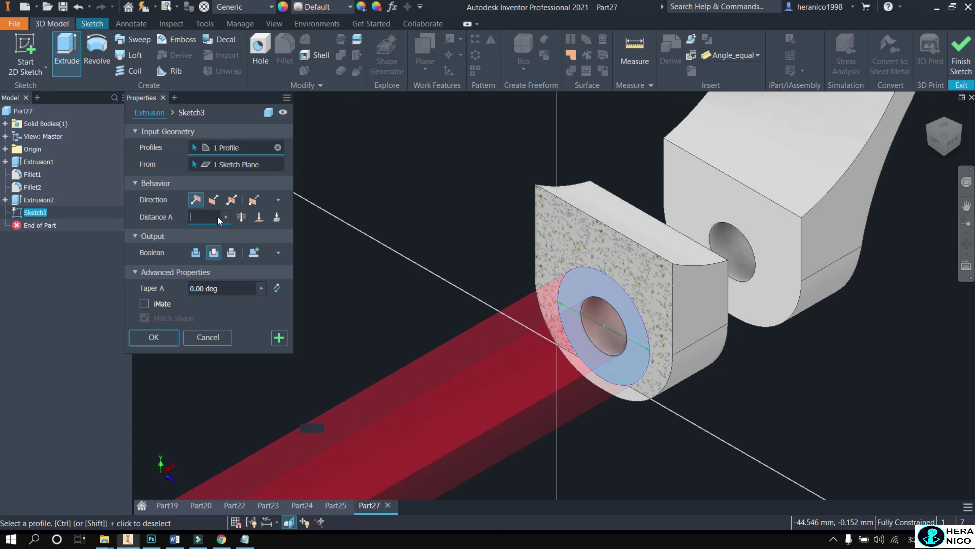
{"action": "type", "text": "10"}
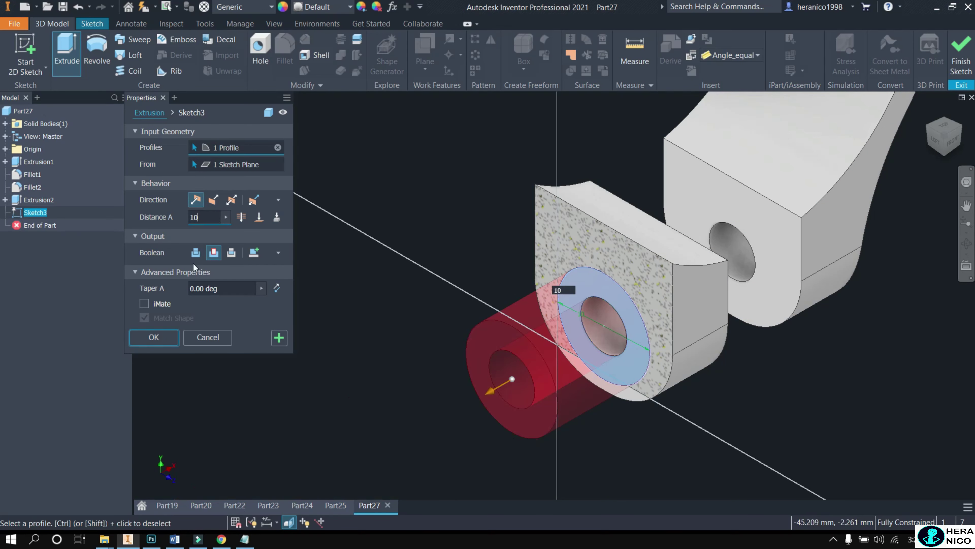
{"action": "left_click", "coordinate": [156, 337]}
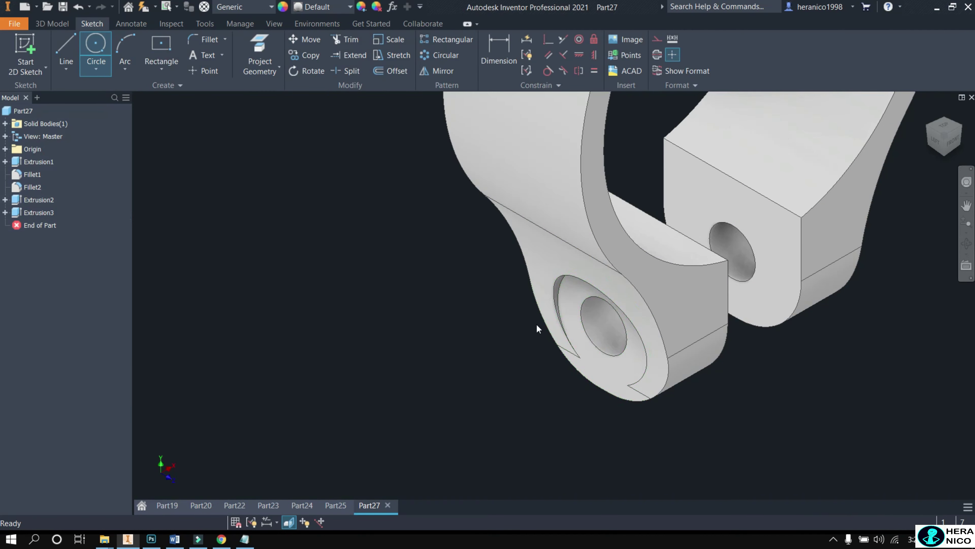
- Mirror the Extrusion3 counterbore across the YZ Plane onto the opposite lug
{"action": "left_click", "coordinate": [43, 22]}
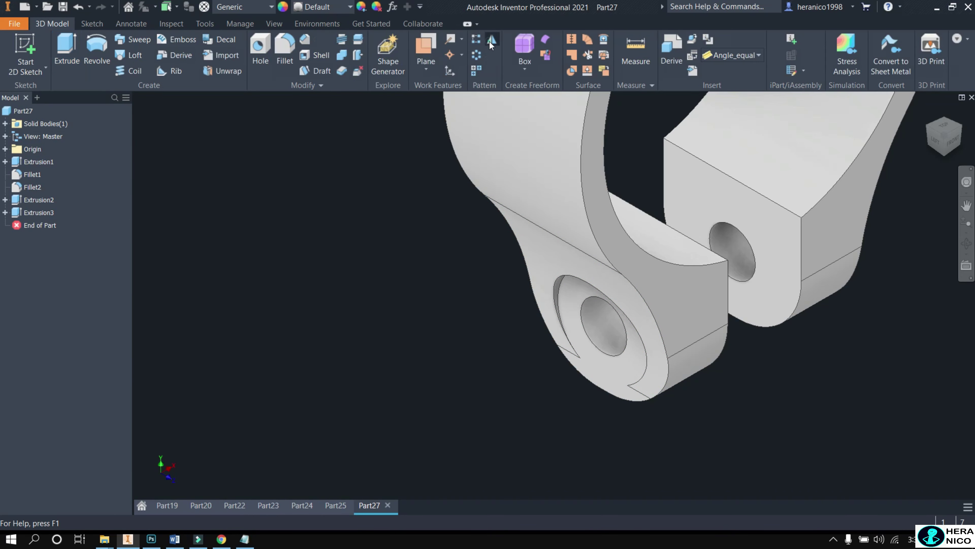
{"action": "left_click", "coordinate": [491, 40]}
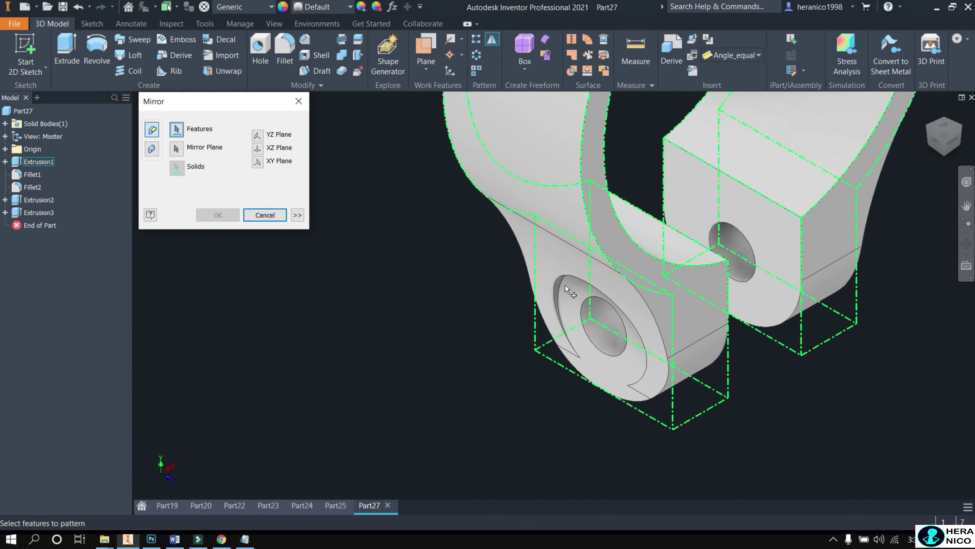
{"action": "scroll", "coordinate": [557, 283], "scroll_direction": "down", "scroll_amount": 5}
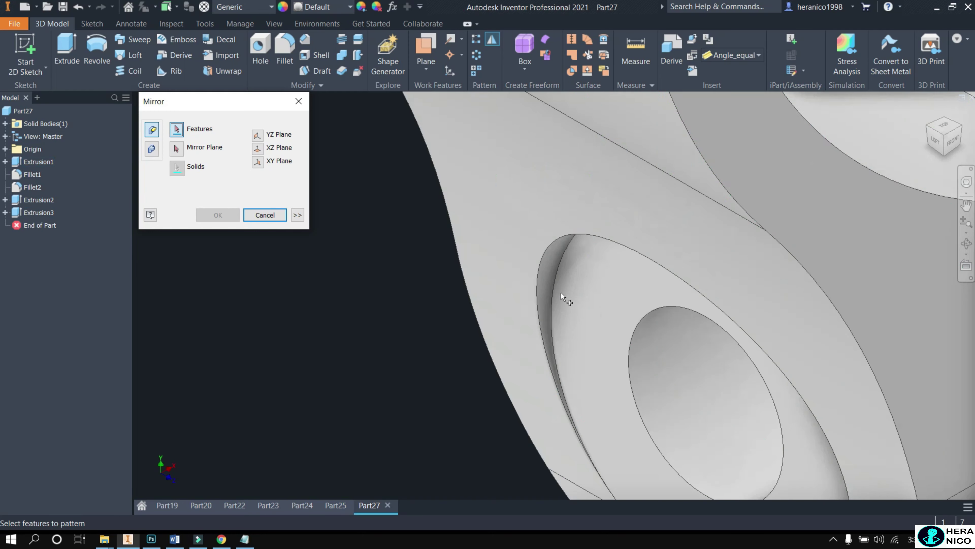
{"action": "scroll", "coordinate": [550, 275], "scroll_direction": "up", "scroll_amount": 3}
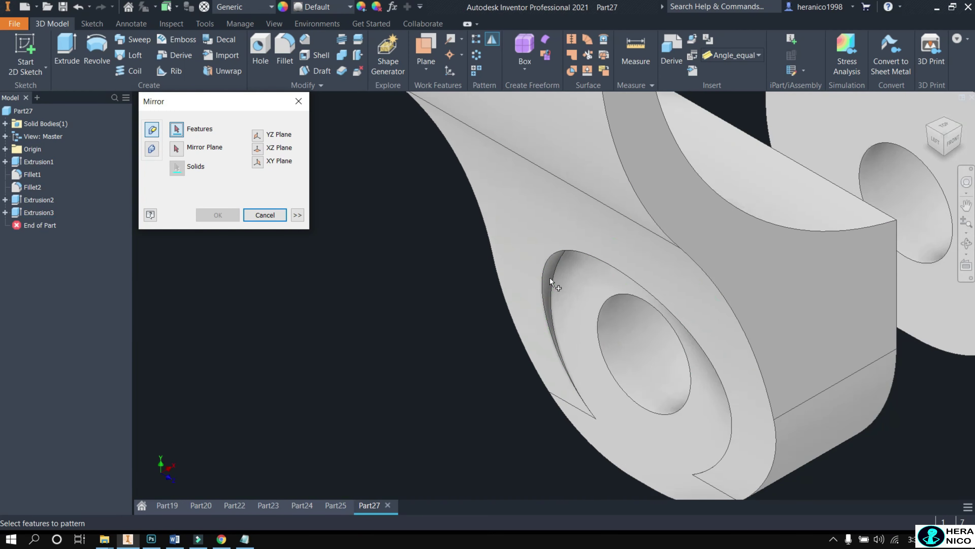
{"action": "left_click", "coordinate": [553, 276]}
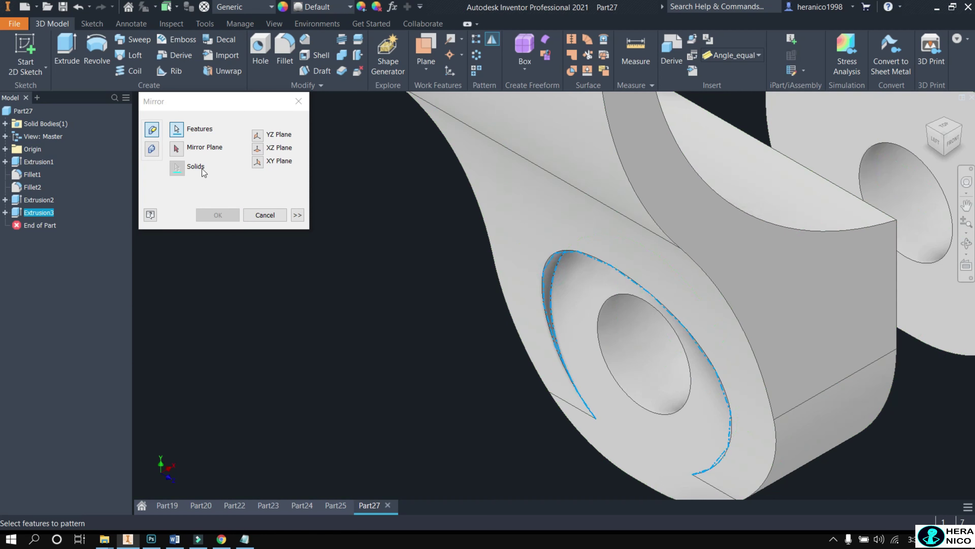
{"action": "left_click", "coordinate": [177, 151]}
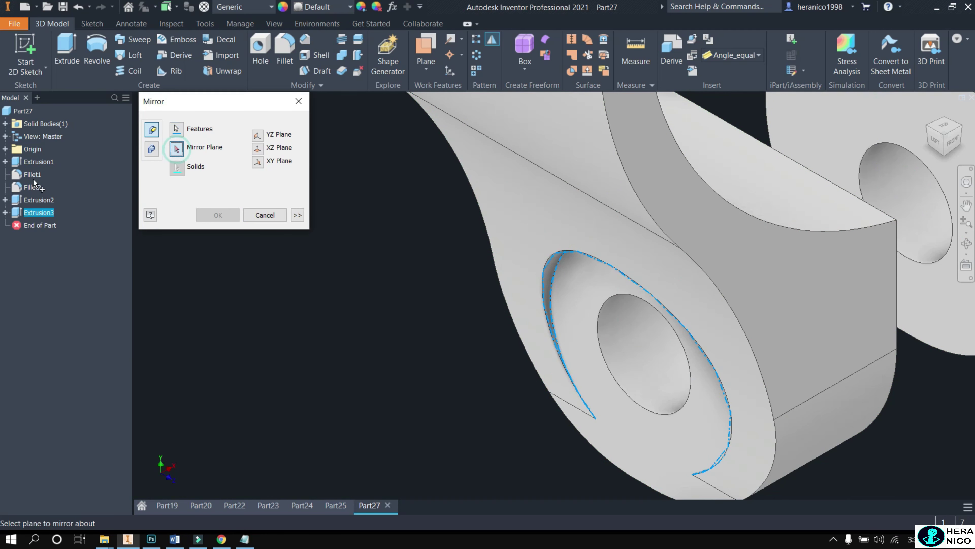
{"action": "left_click", "coordinate": [5, 148]}
{"action": "scroll", "coordinate": [498, 299], "scroll_direction": "up", "scroll_amount": 3}
{"action": "scroll", "coordinate": [512, 274], "scroll_direction": "up", "scroll_amount": 3}
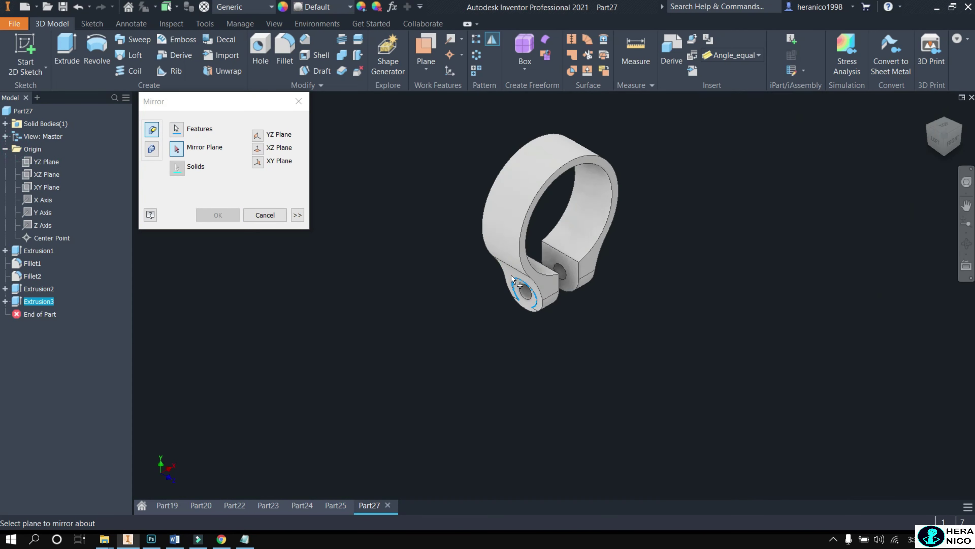
{"action": "scroll", "coordinate": [558, 177], "scroll_direction": "down", "scroll_amount": 2}
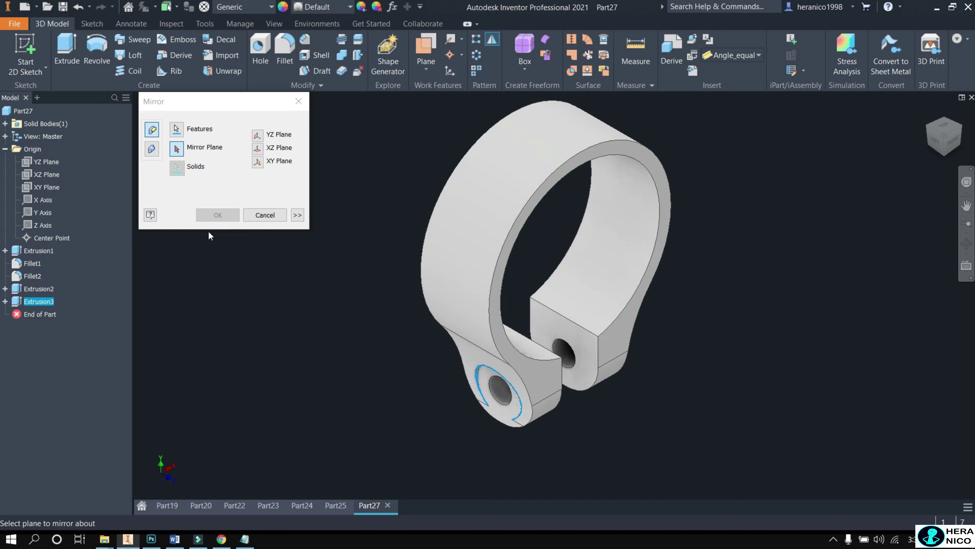
{"action": "left_click", "coordinate": [46, 161]}
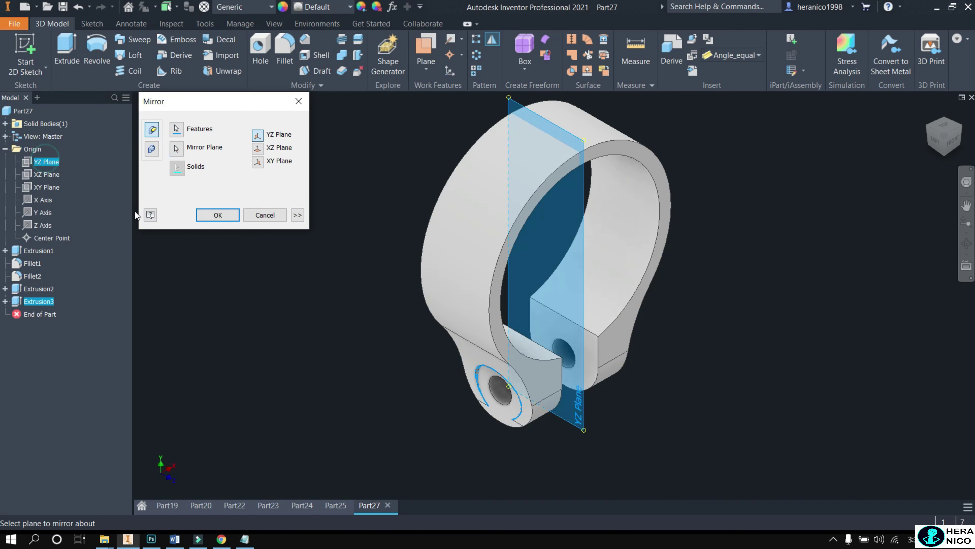
{"action": "left_click", "coordinate": [204, 215]}
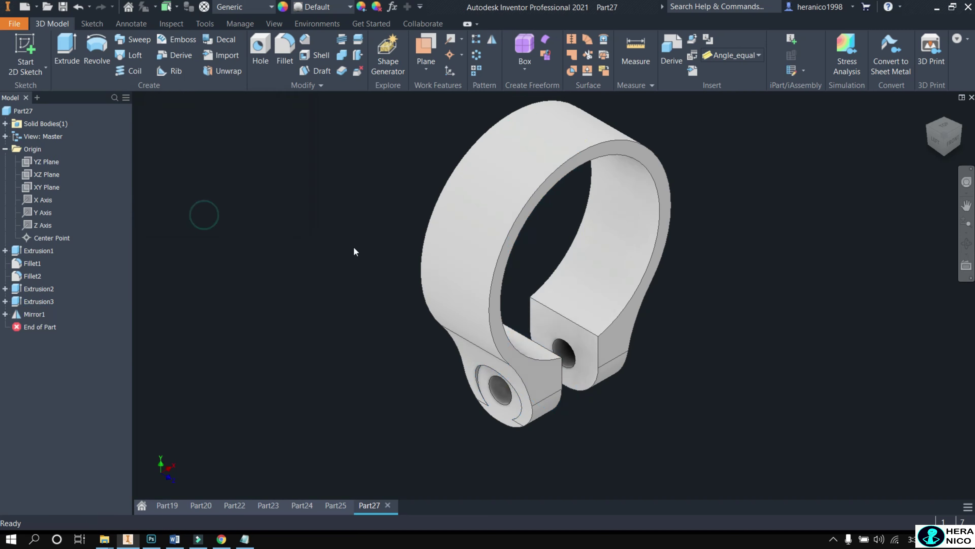
{"action": "left_click", "coordinate": [961, 126]}
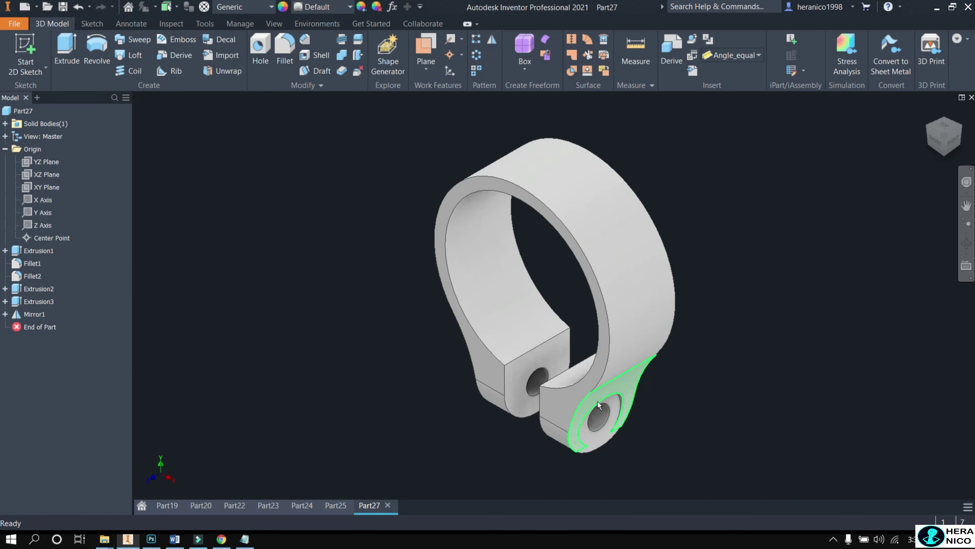
- Switch to the left view and start a sketch on the lug's end face
{"action": "left_click", "coordinate": [934, 144]}
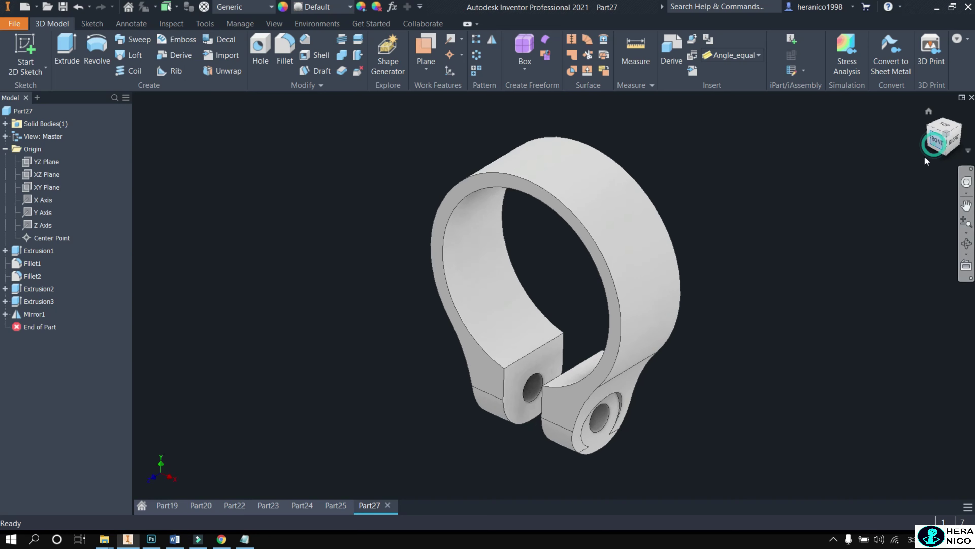
{"action": "left_click", "coordinate": [927, 137]}
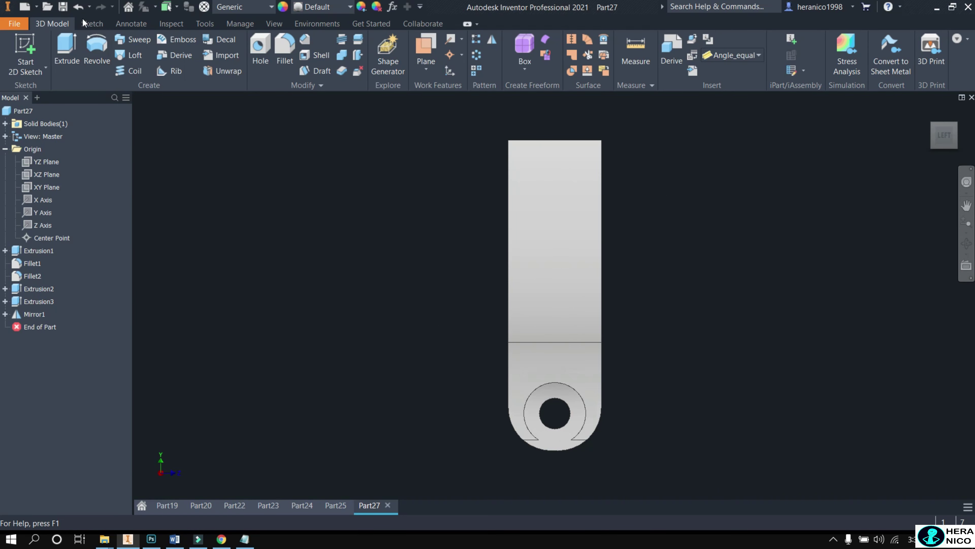
{"action": "left_click", "coordinate": [92, 23]}
{"action": "key", "text": "c"}
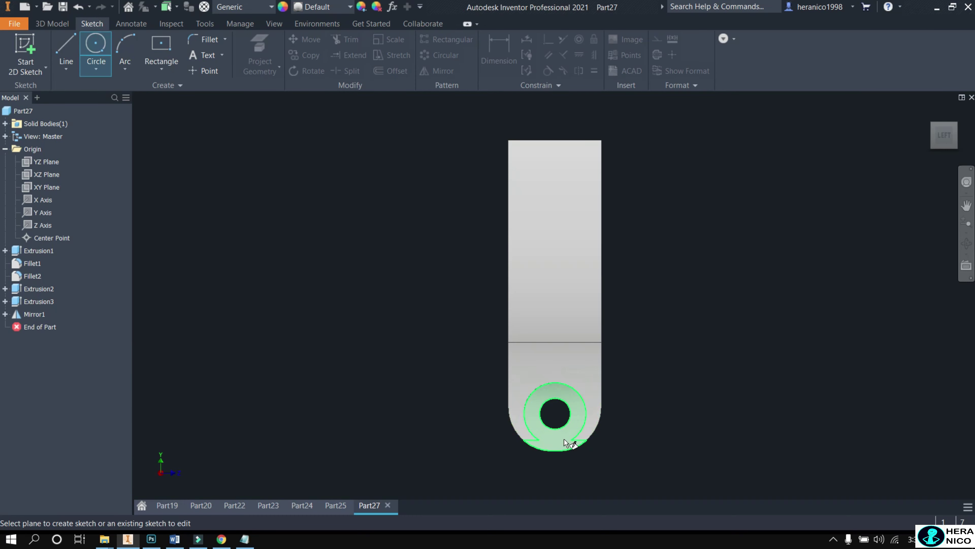
{"action": "left_click", "coordinate": [564, 438]}
{"action": "scroll", "coordinate": [534, 425], "scroll_direction": "down", "scroll_amount": 2}
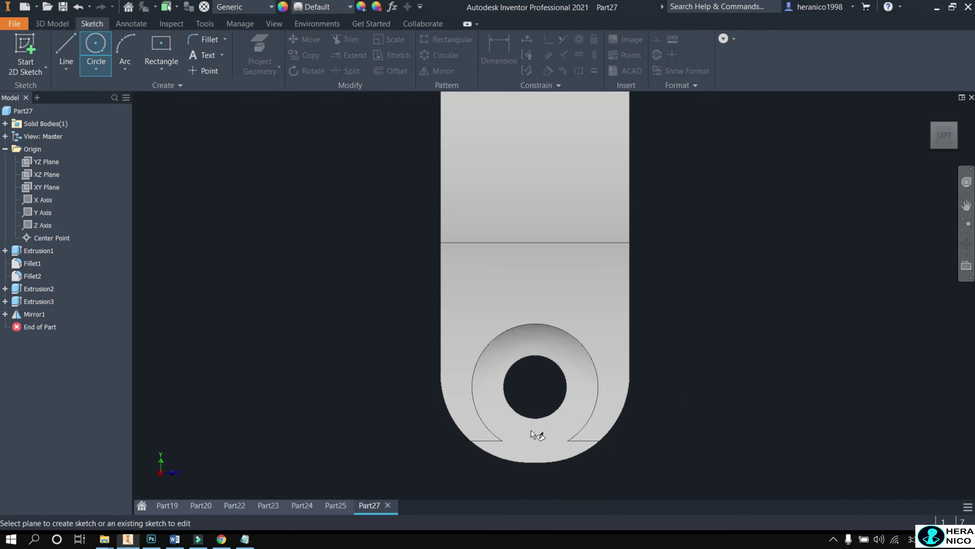
{"action": "left_click", "coordinate": [563, 426]}
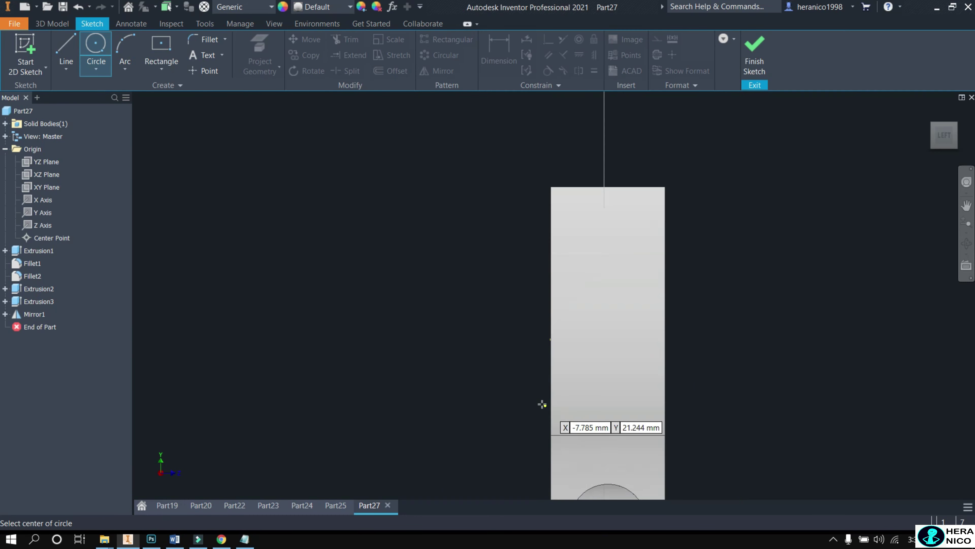
- Draw a 5 mm diameter circle centred on the bolt hole, then finish the sketch
{"action": "scroll", "coordinate": [557, 440], "scroll_direction": "up", "scroll_amount": 2}
{"action": "scroll", "coordinate": [562, 459], "scroll_direction": "up", "scroll_amount": 3}
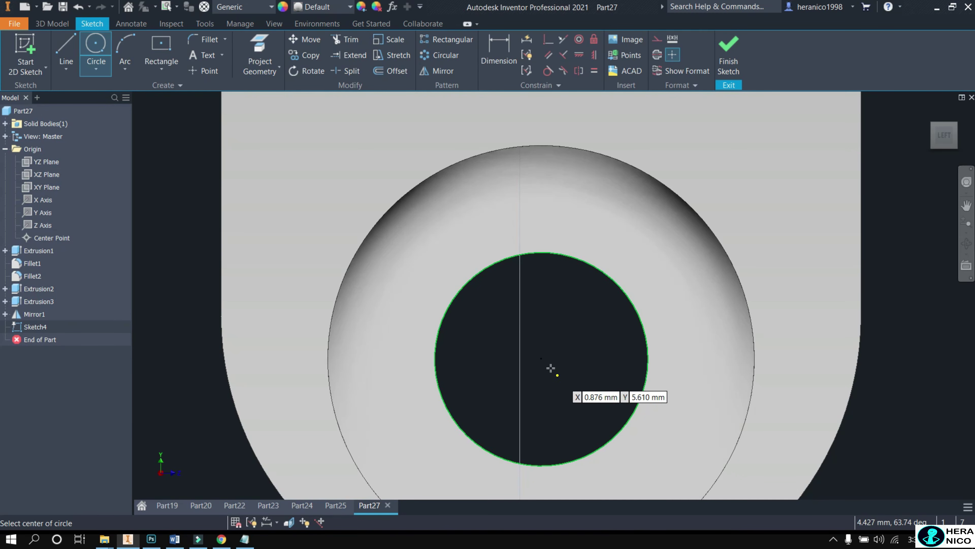
{"action": "left_click", "coordinate": [542, 358]}
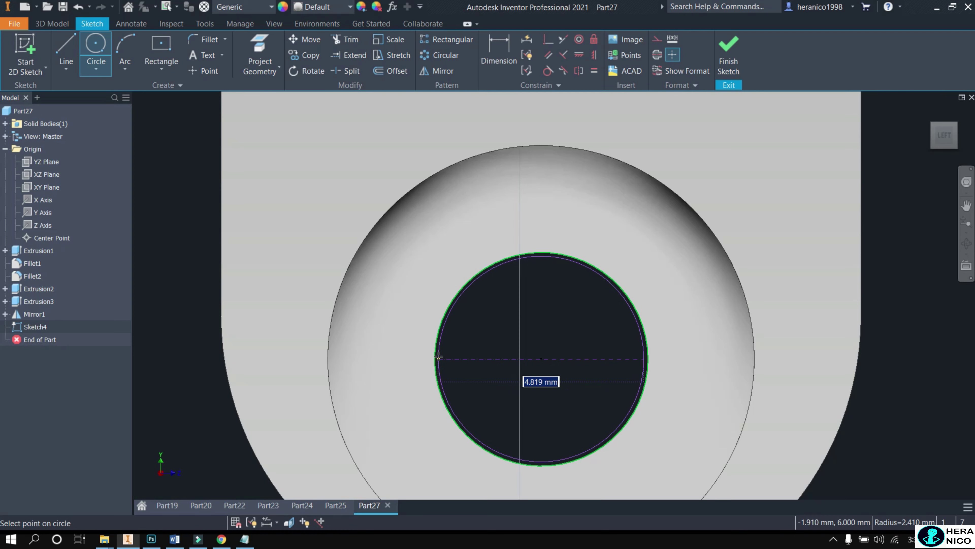
{"action": "type", "text": "5"}
{"action": "key", "text": "Return"}
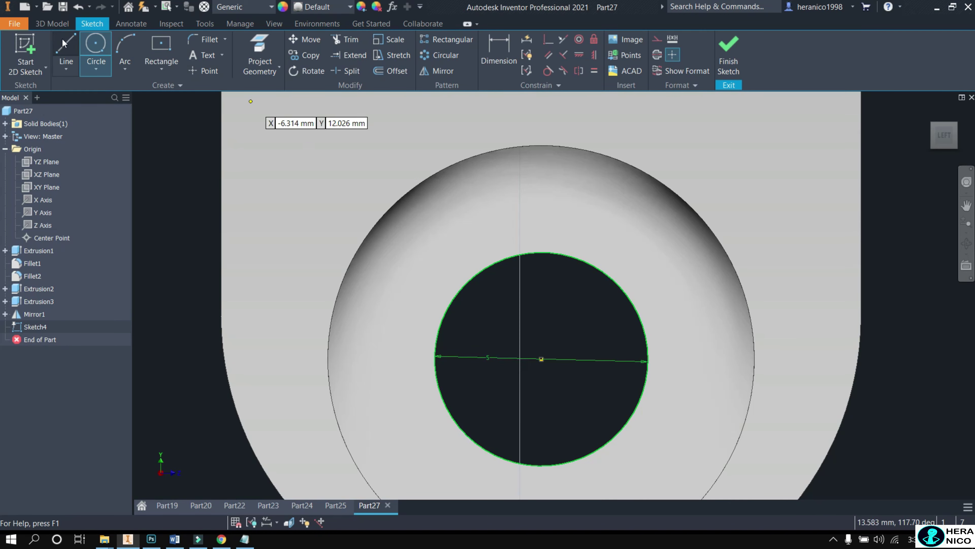
{"action": "left_click", "coordinate": [52, 23]}
{"action": "left_click", "coordinate": [67, 47]}
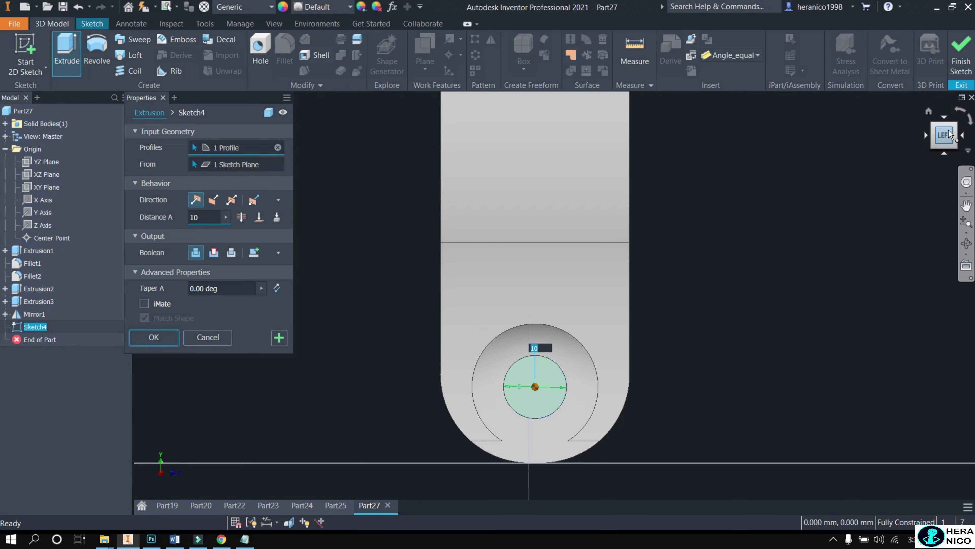
- Extrude the 5 mm circle 3 cm in the flipped direction as a separate new solid
{"action": "key", "text": "F6"}
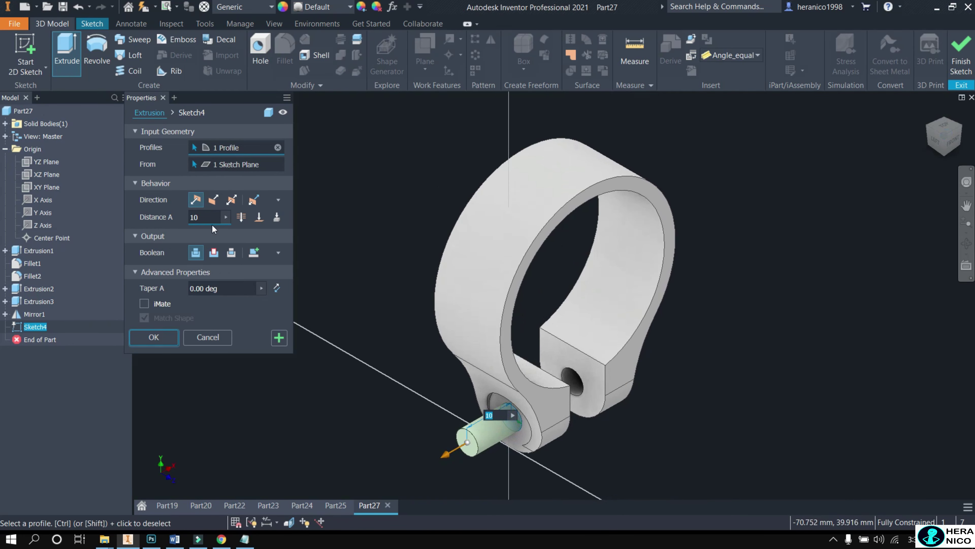
{"action": "type", "text": "3"}
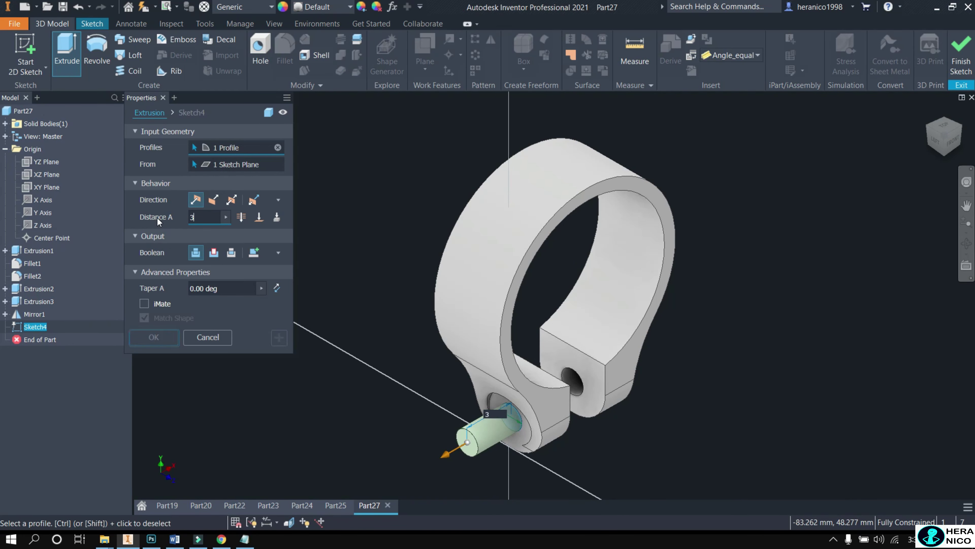
{"action": "type", "text": "CM"}
{"action": "key", "text": "BackSpace"}
{"action": "key", "text": "BackSpace"}
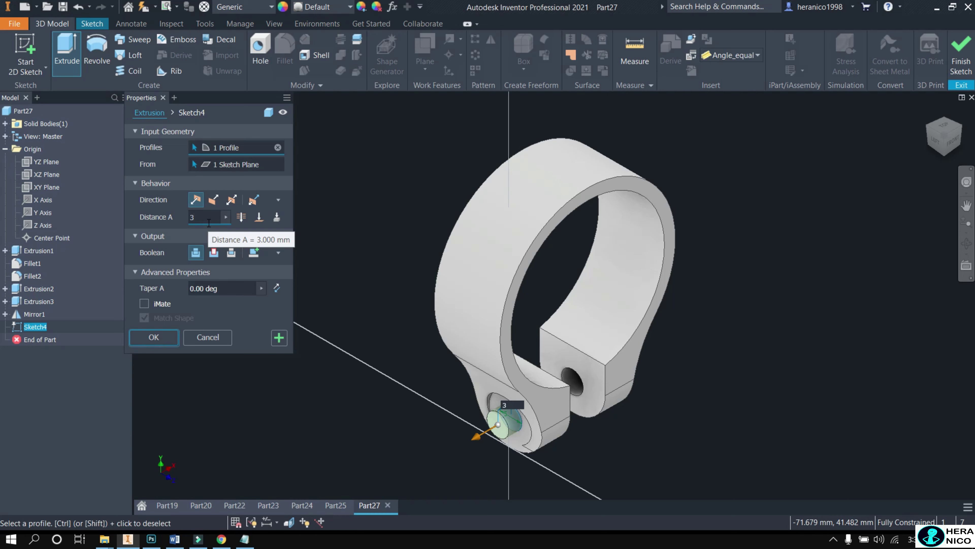
{"action": "type", "text": "cm"}
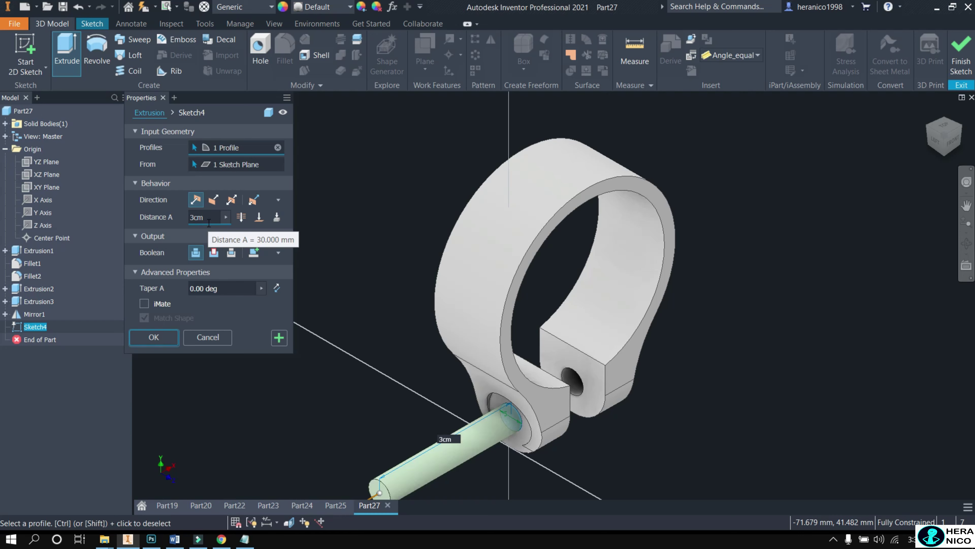
{"action": "left_click", "coordinate": [212, 200]}
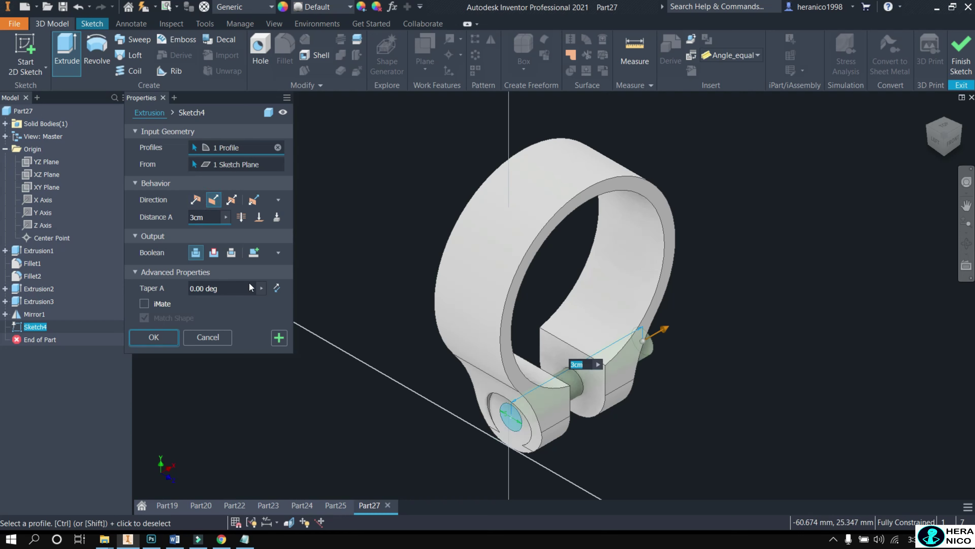
{"action": "left_click", "coordinate": [253, 253]}
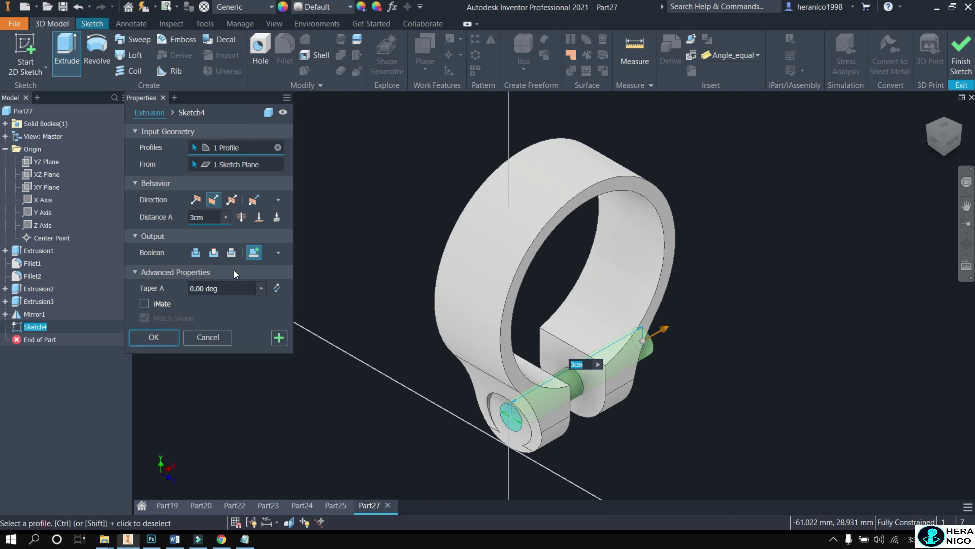
{"action": "left_click", "coordinate": [146, 338]}
{"action": "scroll", "coordinate": [498, 416], "scroll_direction": "up", "scroll_amount": 3}
{"action": "scroll", "coordinate": [503, 427], "scroll_direction": "up", "scroll_amount": 2}
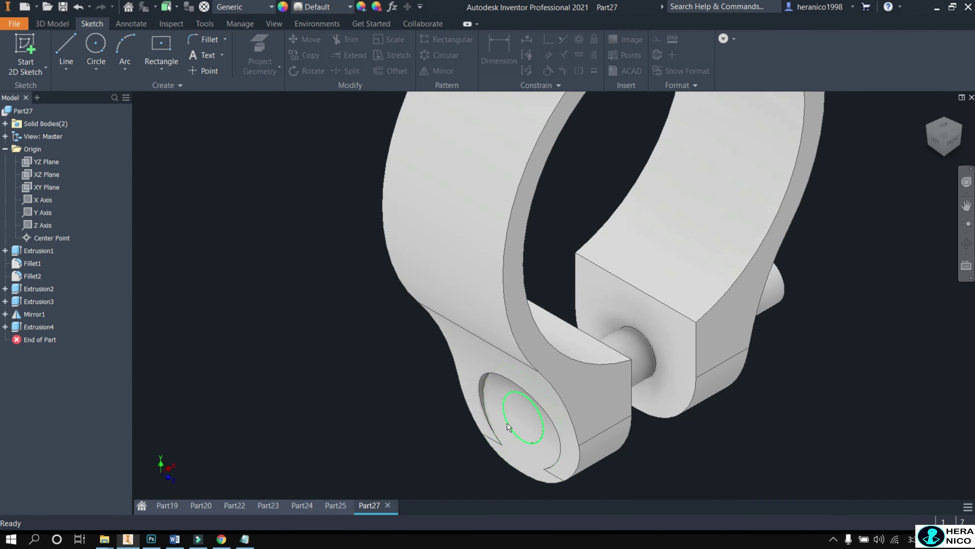
- Draw a 10 mm diameter circle at the origin of a new sketch on the bolt's end face
{"action": "left_click", "coordinate": [104, 48]}
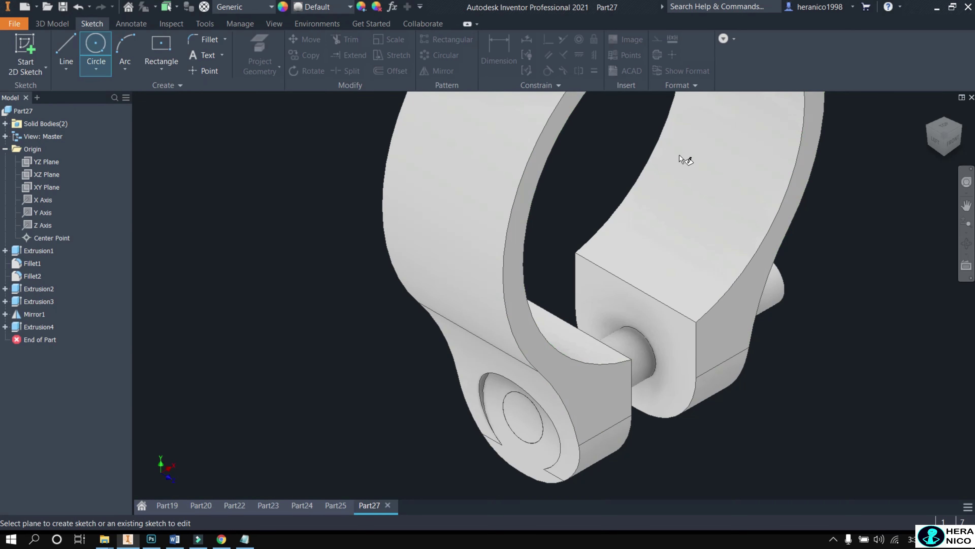
{"action": "left_click_drag", "start_coordinate": [931, 137], "coordinate": [740, 306]}
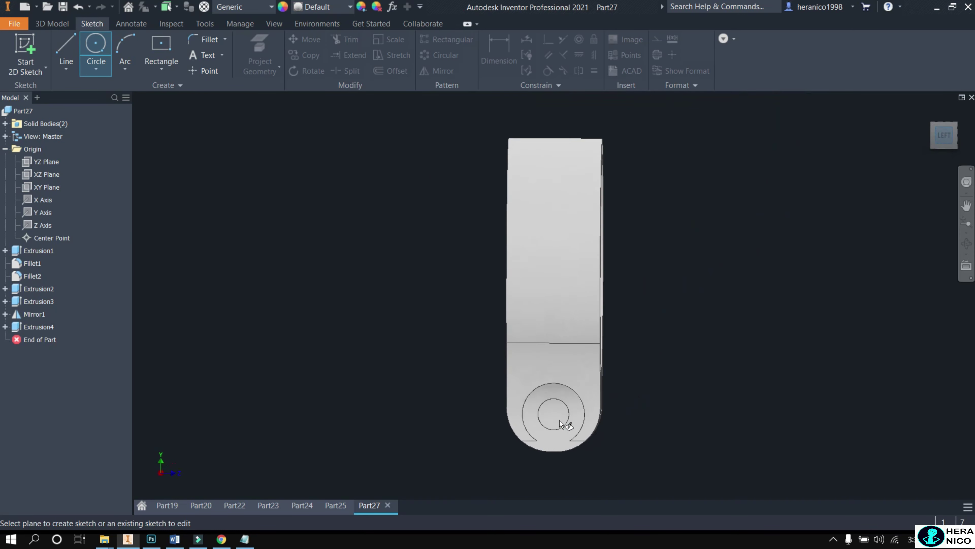
{"action": "scroll", "coordinate": [556, 421], "scroll_direction": "down", "scroll_amount": 4}
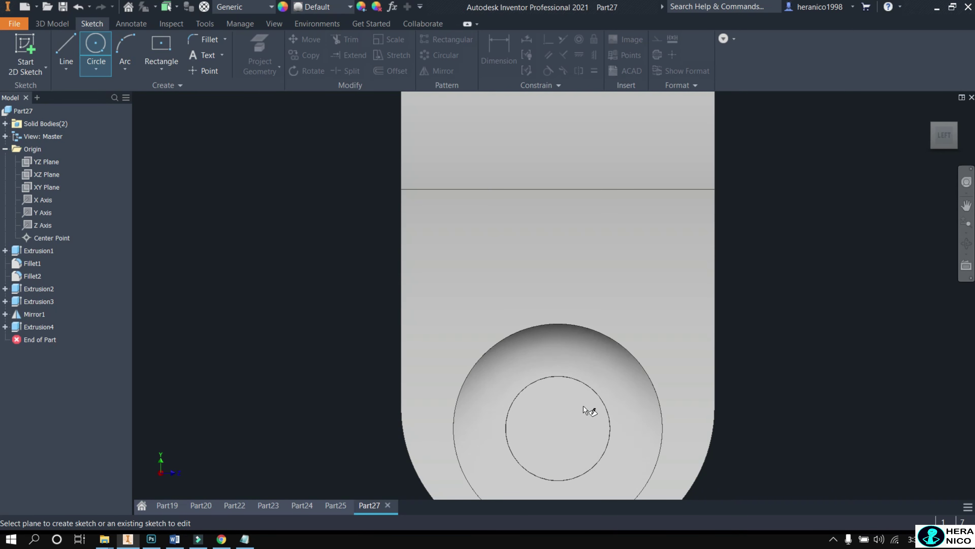
{"action": "scroll", "coordinate": [583, 408], "scroll_direction": "up", "scroll_amount": 2}
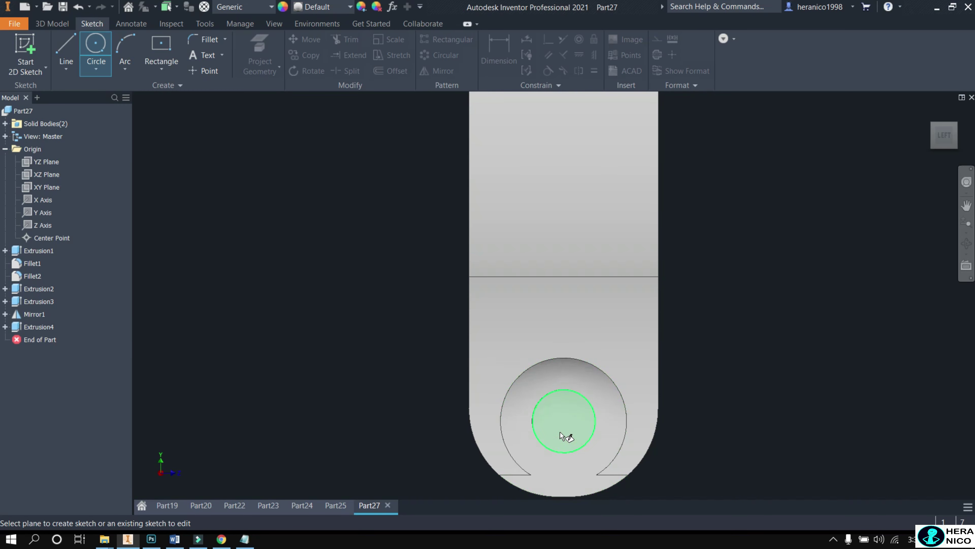
{"action": "left_click", "coordinate": [561, 433]}
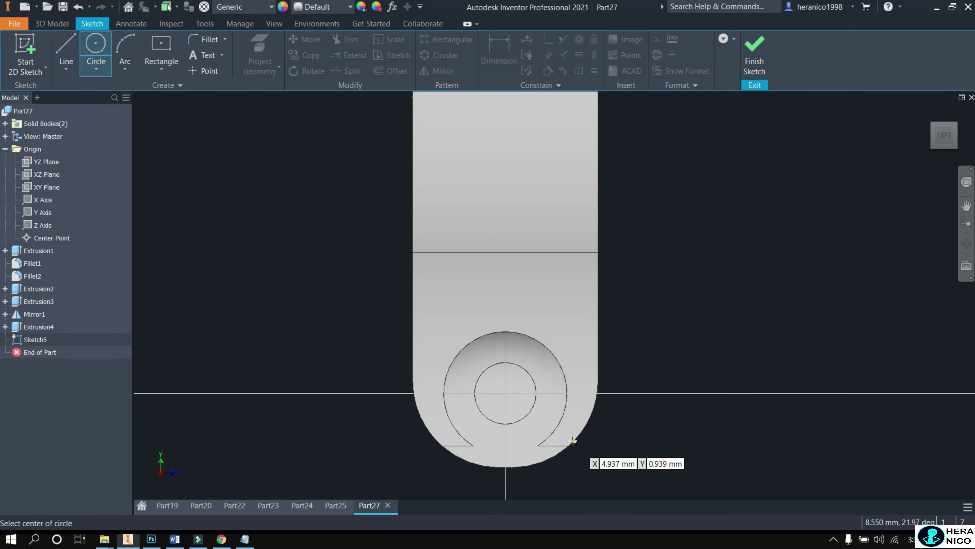
{"action": "scroll", "coordinate": [507, 419], "scroll_direction": "down", "scroll_amount": 3}
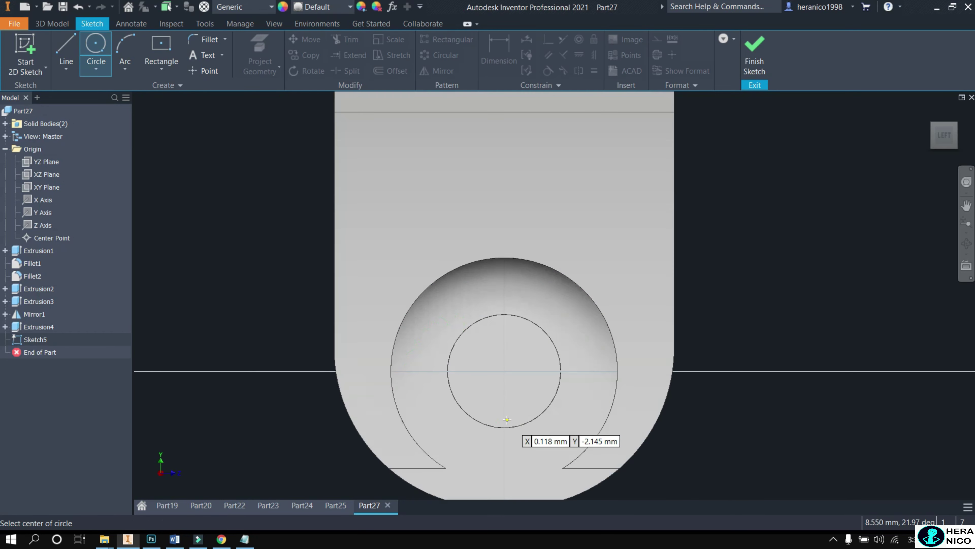
{"action": "left_click", "coordinate": [505, 371]}
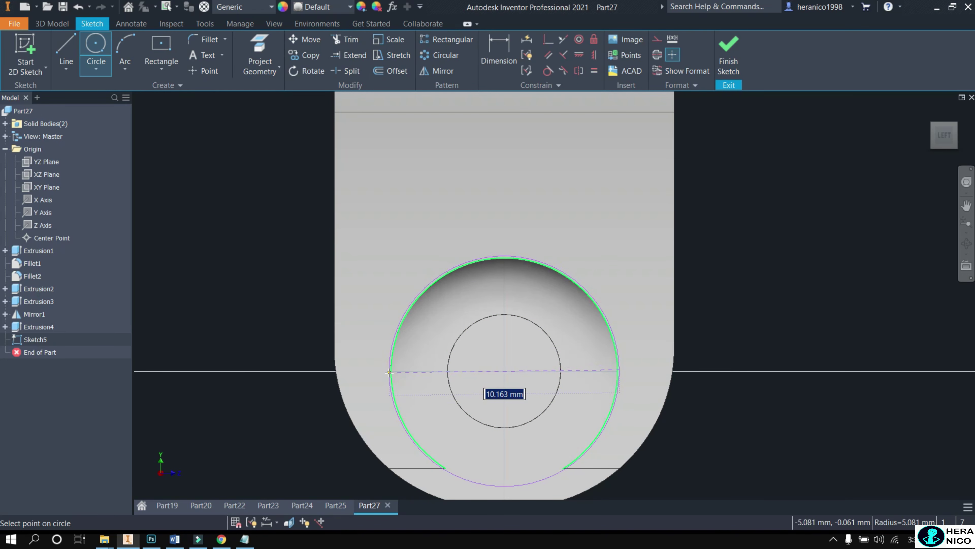
{"action": "type", "text": "10"}
{"action": "key", "text": "Return"}
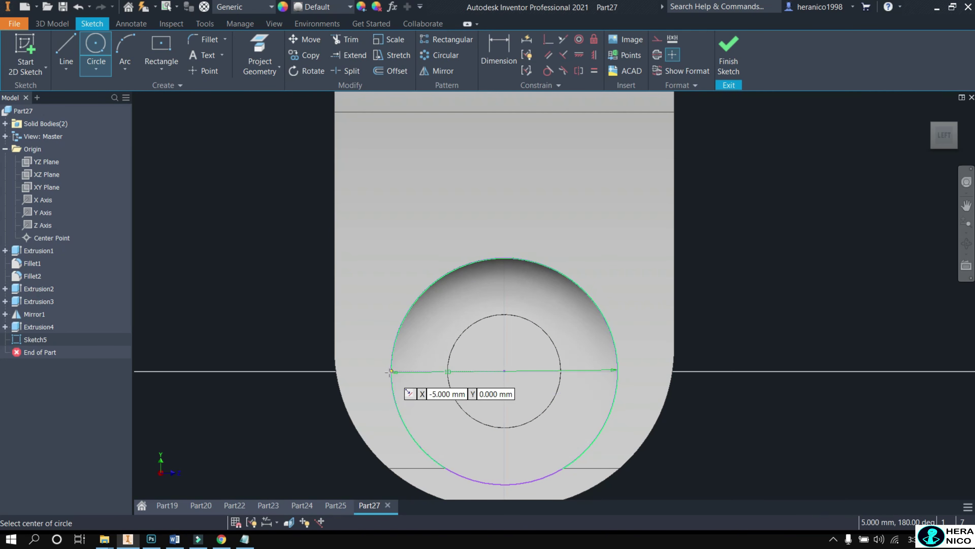
- Extrude the 10 mm circle 7 mm as a new solid body for the bolt head
{"action": "left_click", "coordinate": [62, 25]}
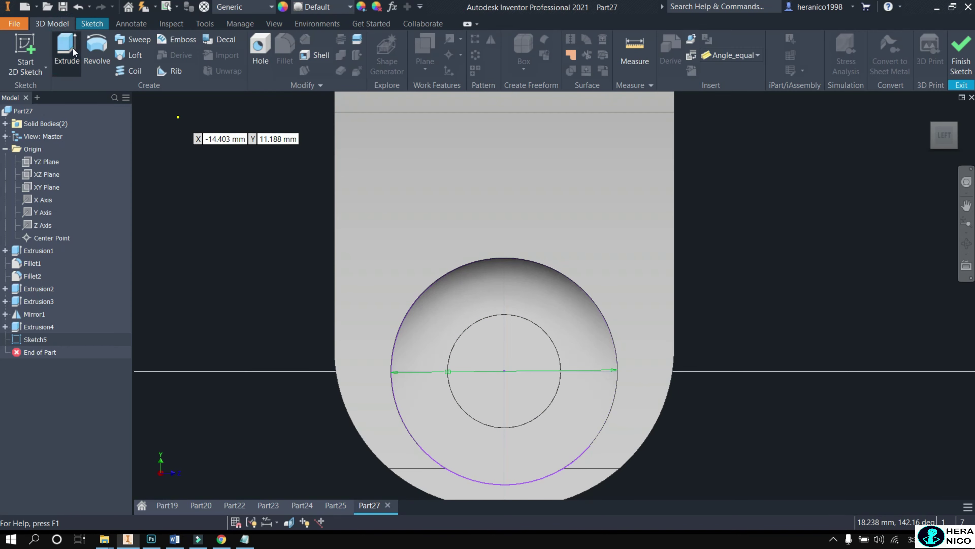
{"action": "scroll", "coordinate": [500, 377], "scroll_direction": "down", "scroll_amount": 3}
{"action": "middle_click_drag", "start_coordinate": [500, 377], "coordinate": [549, 387]}
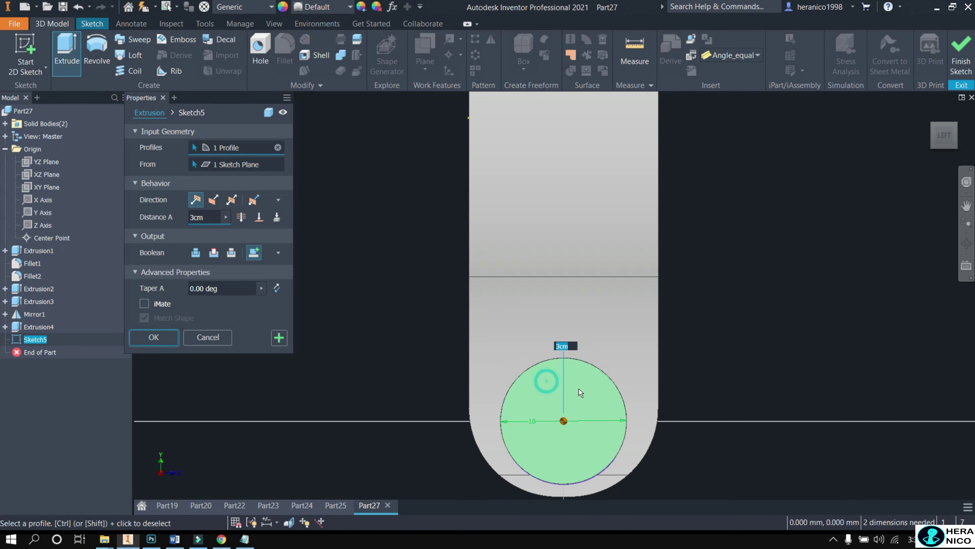
{"action": "left_click", "coordinate": [957, 124]}
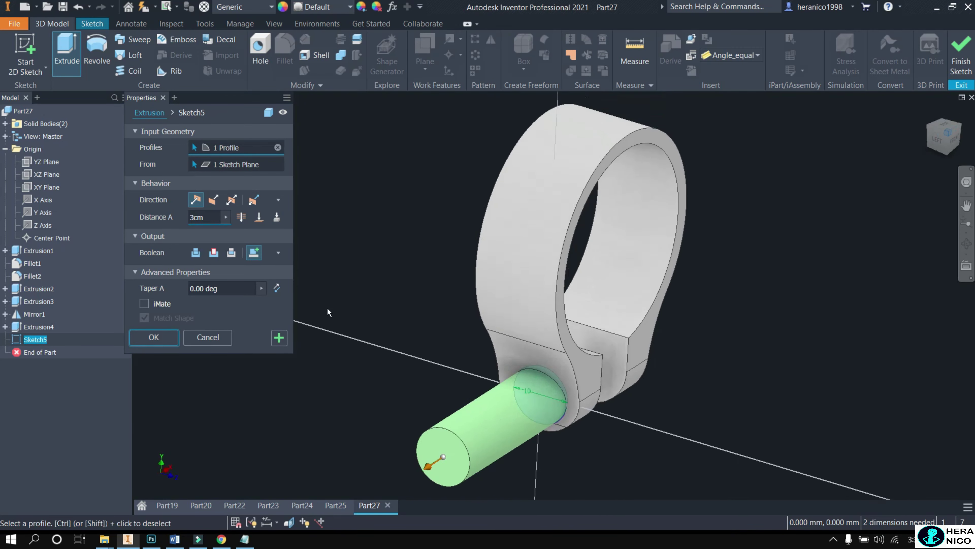
{"action": "left_click", "coordinate": [208, 219]}
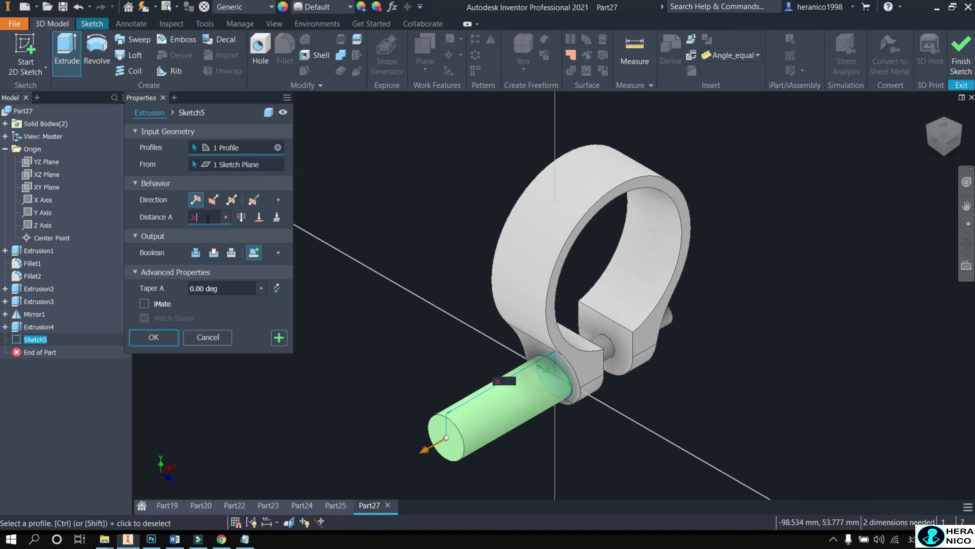
{"action": "key", "text": "BackSpace"}
{"action": "key", "text": "BackSpace"}
{"action": "type", "text": "7"}
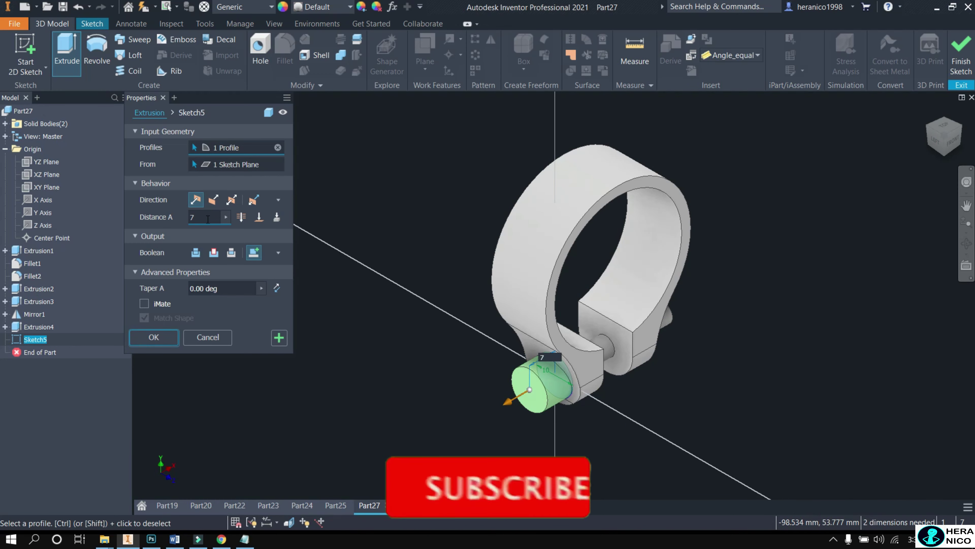
{"action": "left_click", "coordinate": [162, 337]}
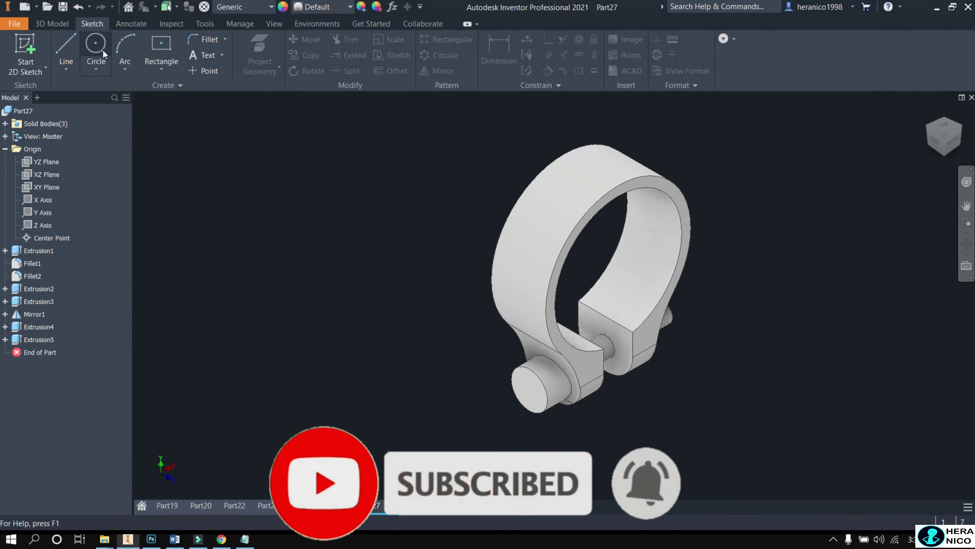
{"action": "left_click", "coordinate": [129, 24]}
{"action": "left_click", "coordinate": [80, 24]}
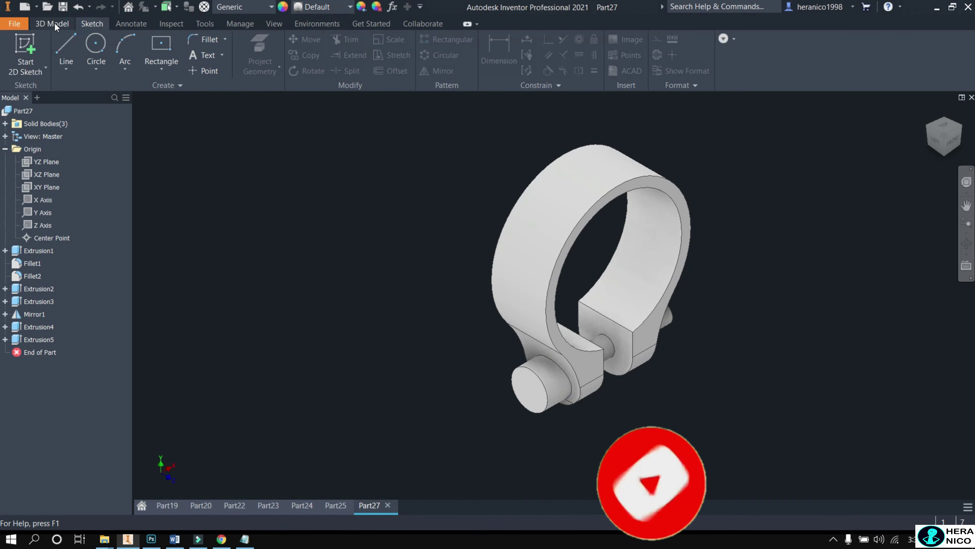
- Fillet the bolt head's outer end edge with a 0.3 mm radius
{"action": "left_click", "coordinate": [65, 25]}
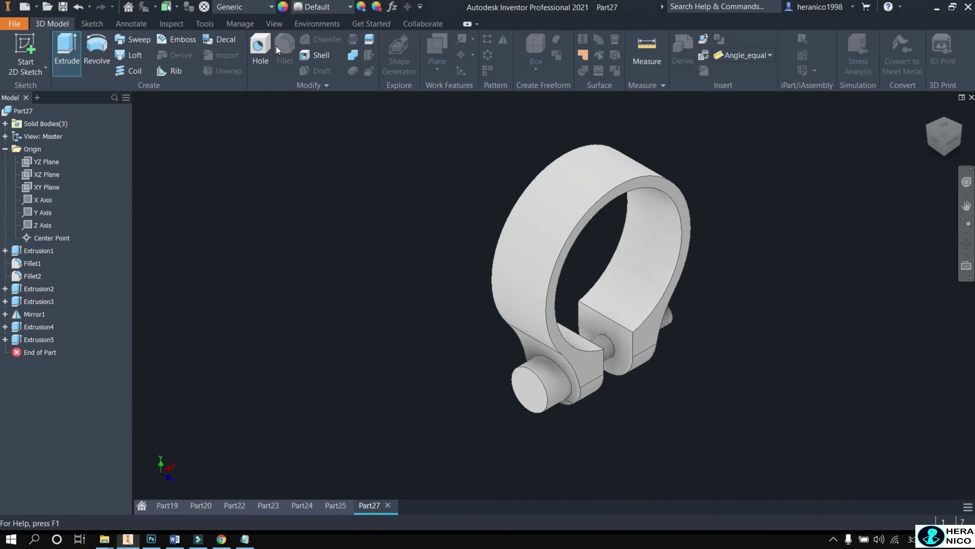
{"action": "left_click", "coordinate": [283, 49]}
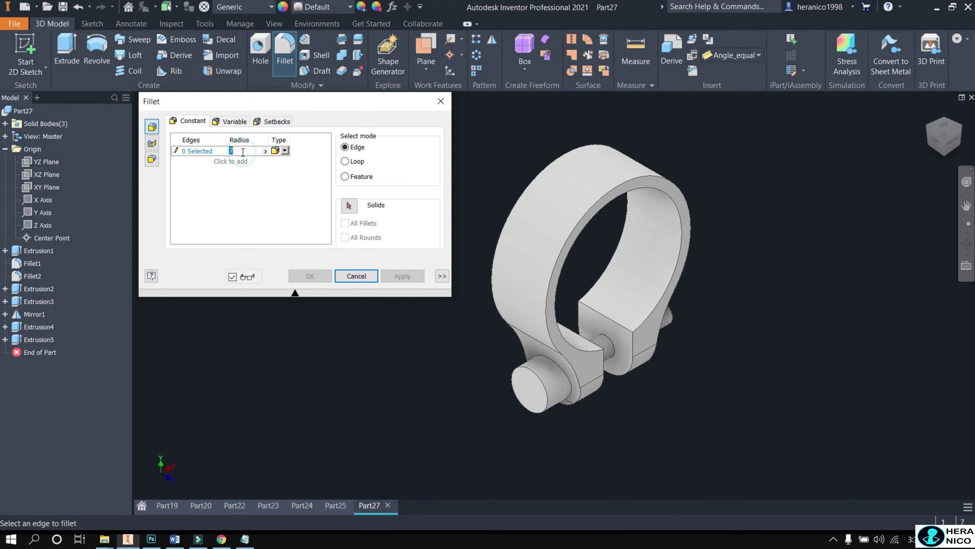
{"action": "key", "text": "BackSpace"}
{"action": "type", "text": "3"}
{"action": "scroll", "coordinate": [515, 386], "scroll_direction": "down", "scroll_amount": 5}
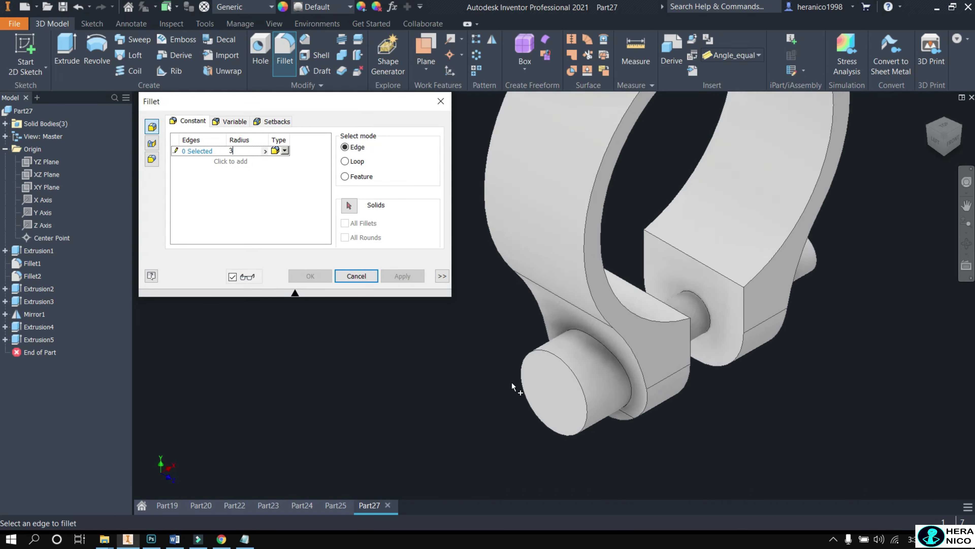
{"action": "scroll", "coordinate": [516, 385], "scroll_direction": "down", "scroll_amount": 3}
{"action": "left_click", "coordinate": [621, 376]}
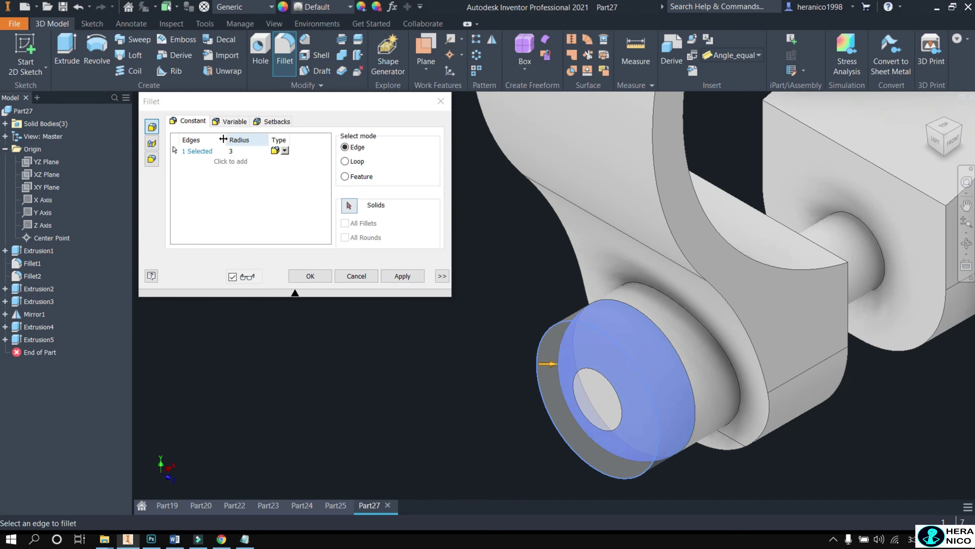
{"action": "left_click", "coordinate": [241, 151]}
{"action": "key", "text": "BackSpace"}
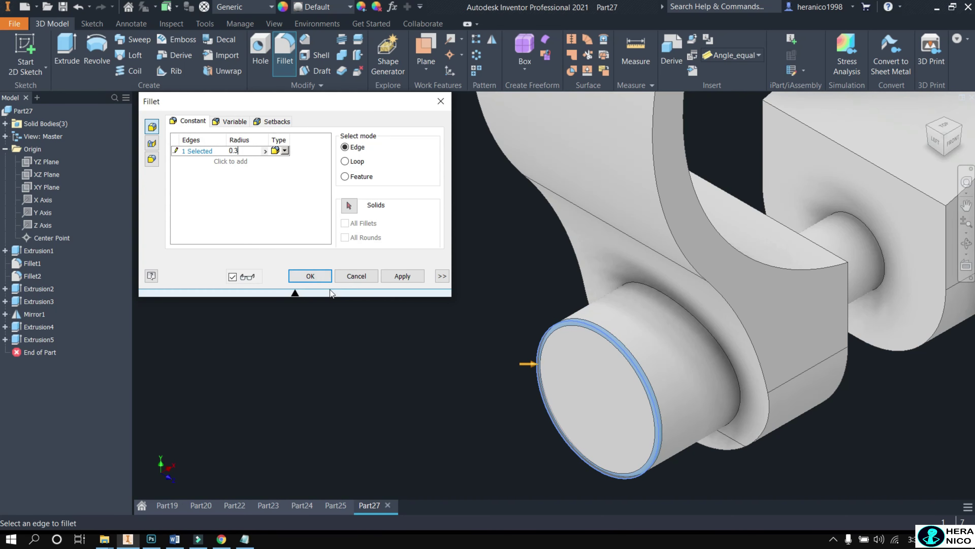
{"action": "left_click", "coordinate": [305, 276]}
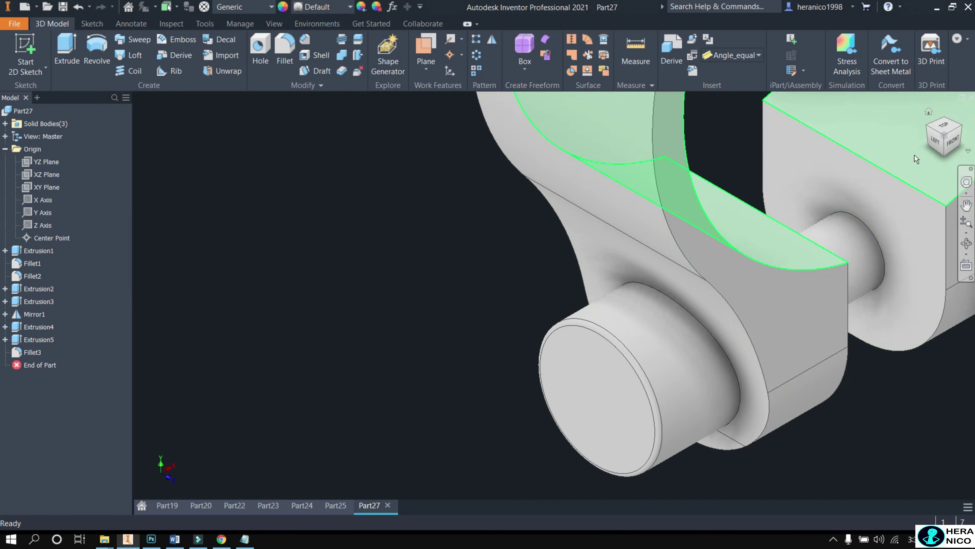
{"action": "left_click", "coordinate": [936, 146]}
- Start a sketch on the bolt head's circular end face with the Polygon tool
{"action": "left_click", "coordinate": [554, 407]}
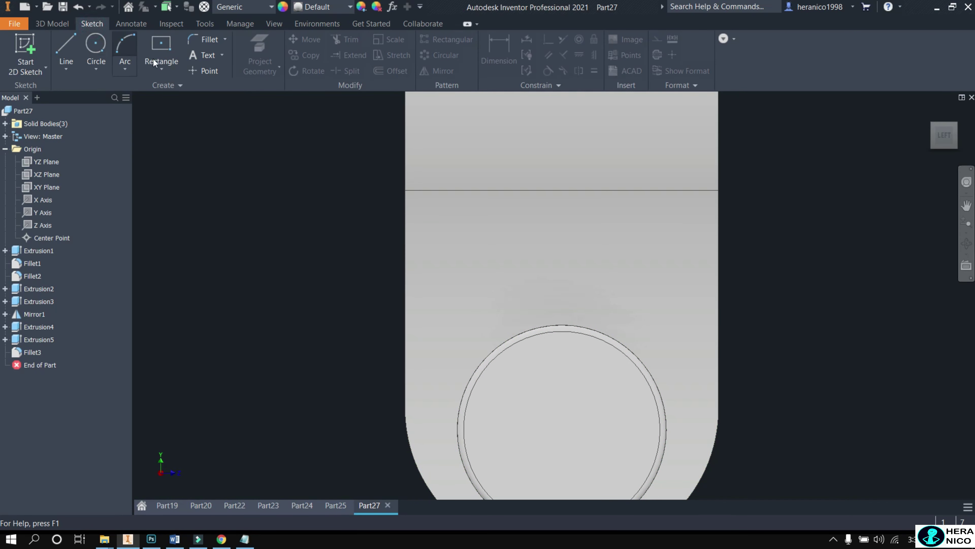
{"action": "left_click", "coordinate": [158, 62]}
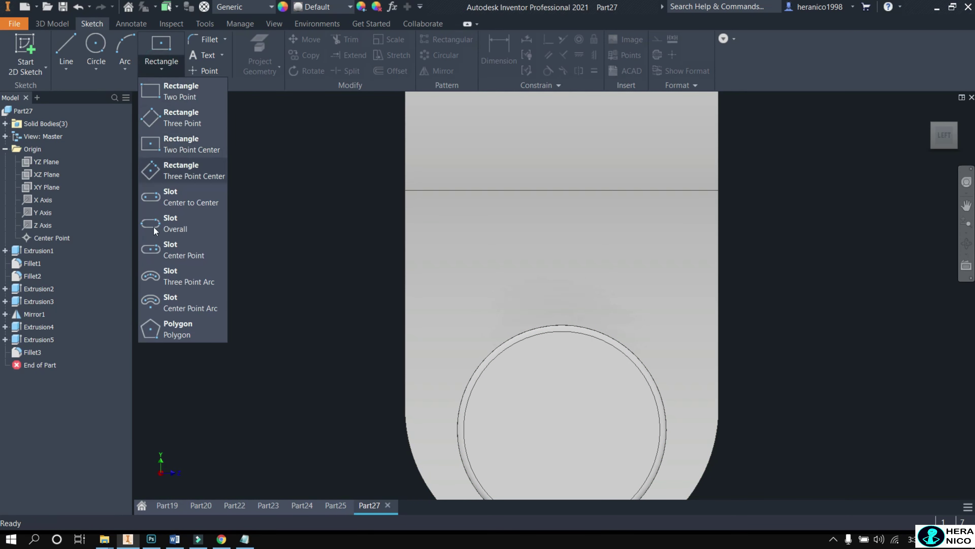
{"action": "left_click", "coordinate": [159, 325]}
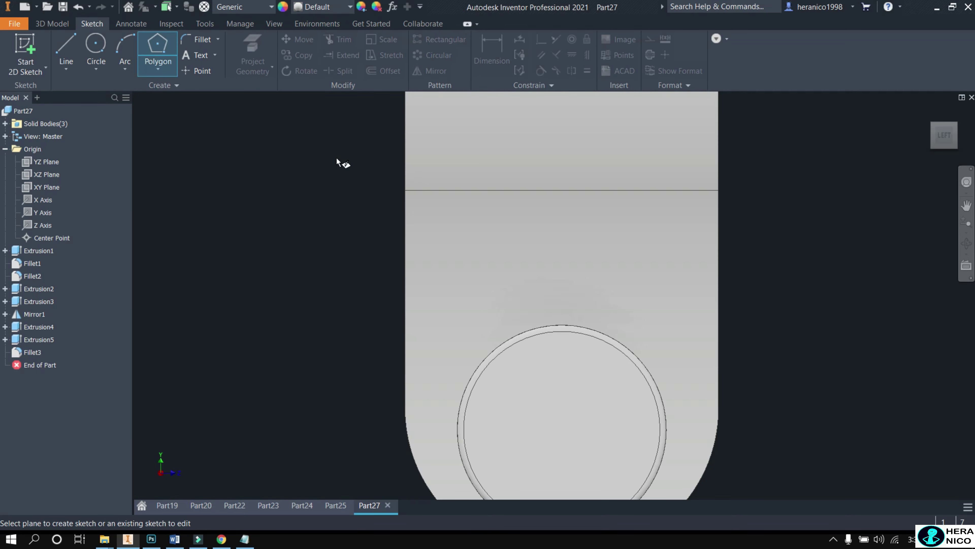
{"action": "left_click", "coordinate": [553, 348]}
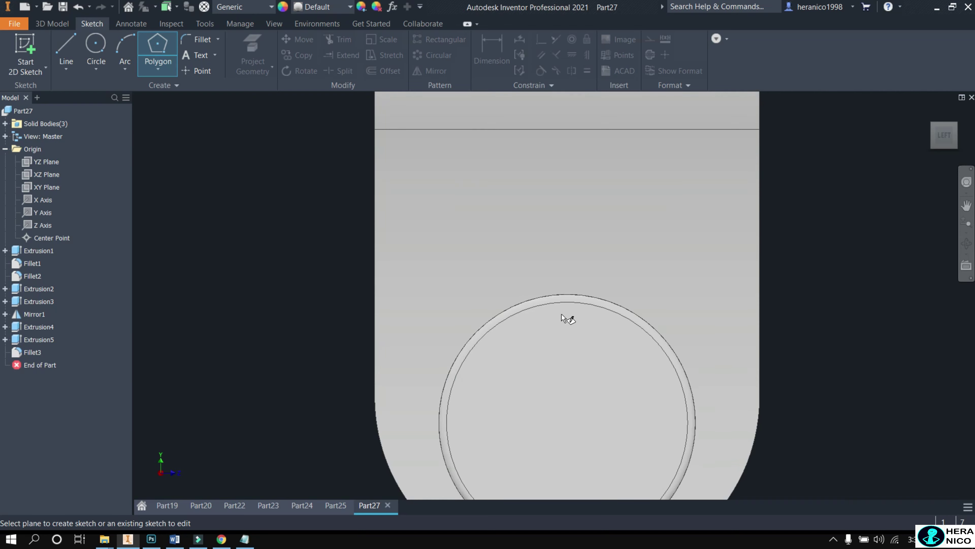
{"action": "left_click", "coordinate": [572, 343]}
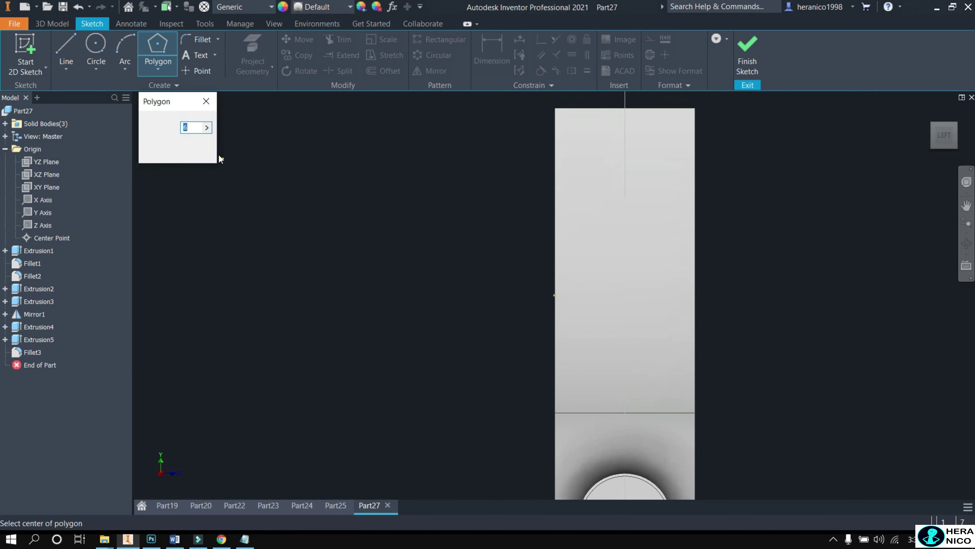
- Draw a 3-sided polygon centred on the outer edge's top, cornered on the inner circle
{"action": "key", "text": "BackSpace"}
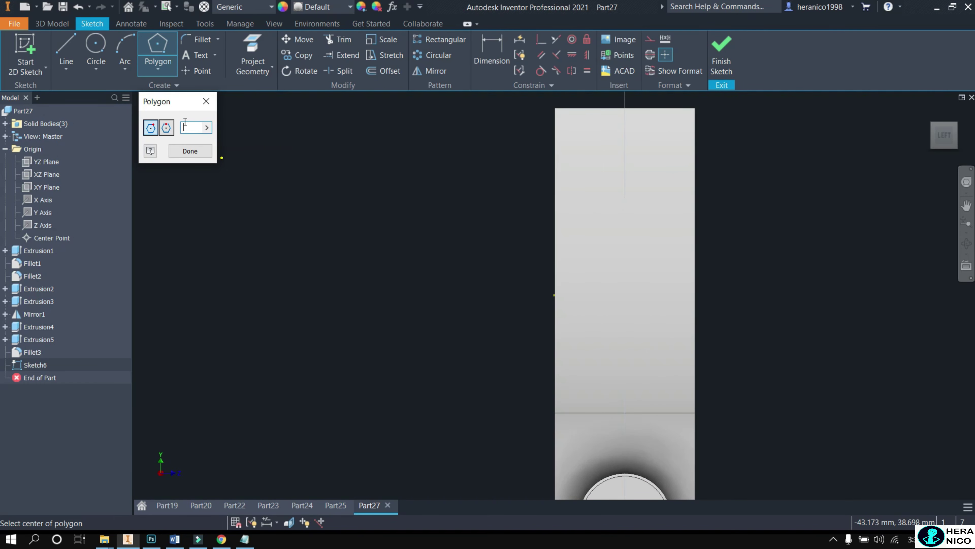
{"action": "type", "text": "3"}
{"action": "scroll", "coordinate": [485, 230], "scroll_direction": "up", "scroll_amount": 3}
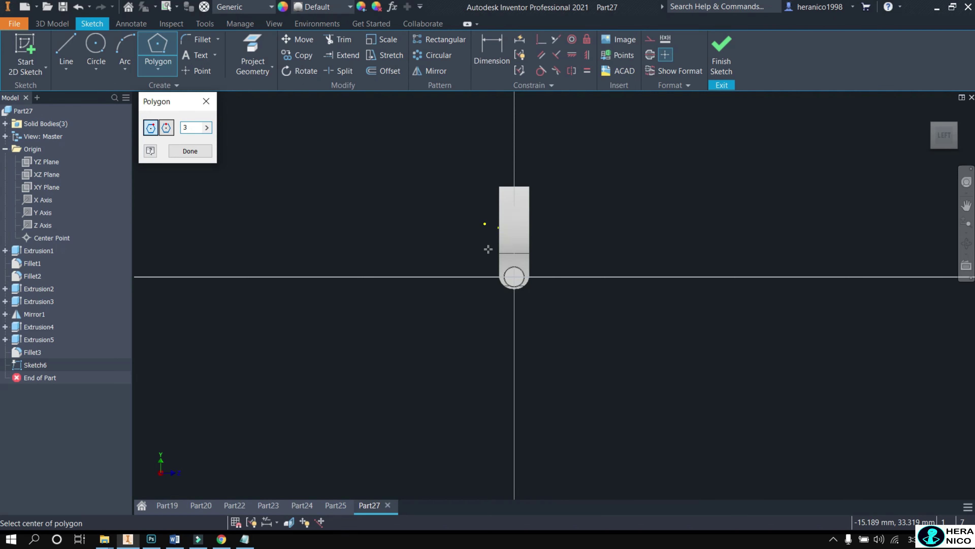
{"action": "scroll", "coordinate": [488, 249], "scroll_direction": "down", "scroll_amount": 1}
{"action": "scroll", "coordinate": [480, 242], "scroll_direction": "down", "scroll_amount": 3}
{"action": "scroll", "coordinate": [472, 236], "scroll_direction": "down", "scroll_amount": 2}
{"action": "scroll", "coordinate": [472, 235], "scroll_direction": "down", "scroll_amount": 3}
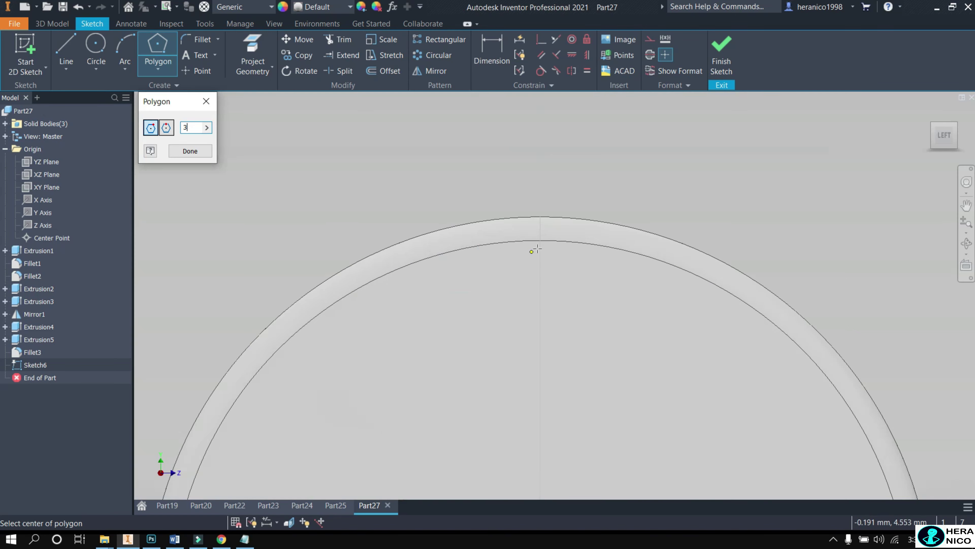
{"action": "left_click", "coordinate": [540, 216]}
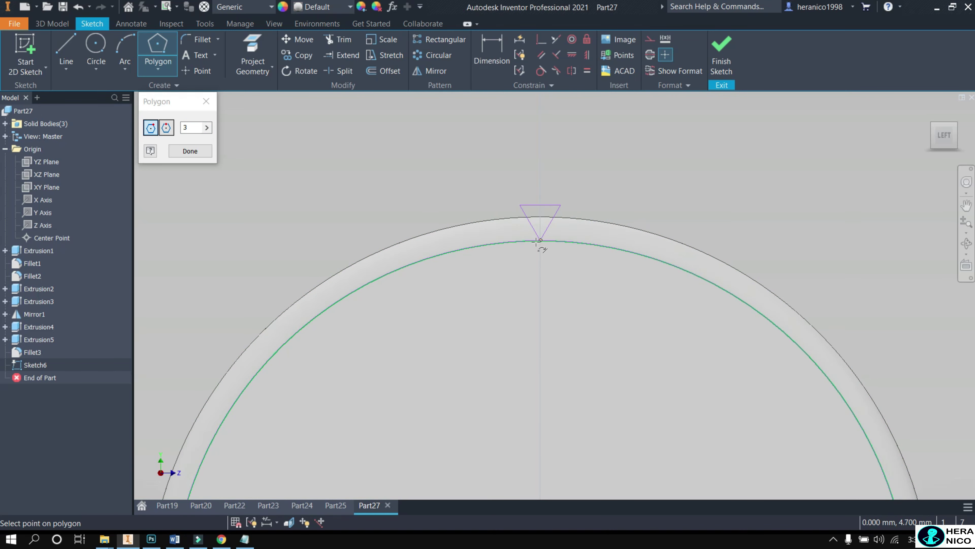
{"action": "left_click", "coordinate": [539, 240]}
{"action": "scroll", "coordinate": [543, 225], "scroll_direction": "down", "scroll_amount": 4}
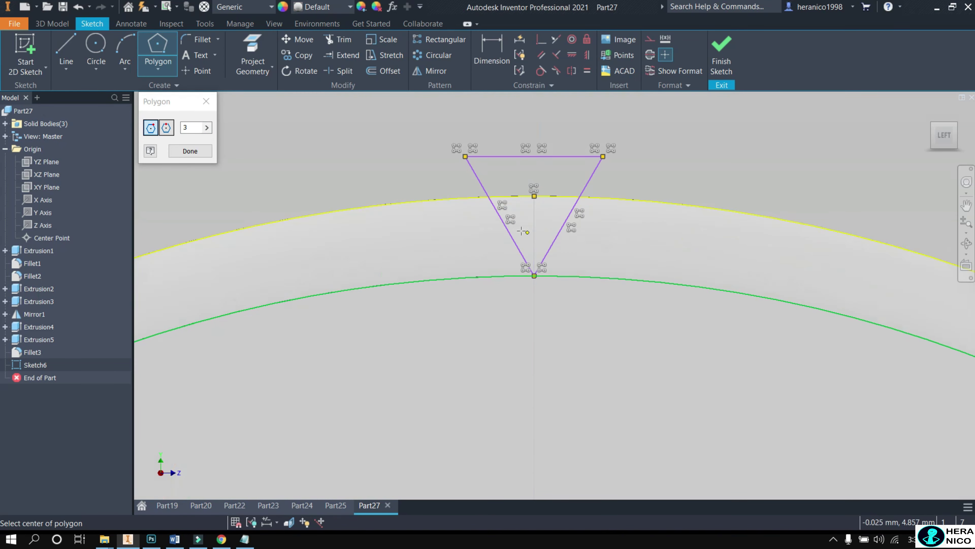
{"action": "left_click", "coordinate": [71, 27]}
- Cut-extrude the triangle 7 mm along the bolt head to form a lengthwise V-groove
{"action": "left_click", "coordinate": [67, 50]}
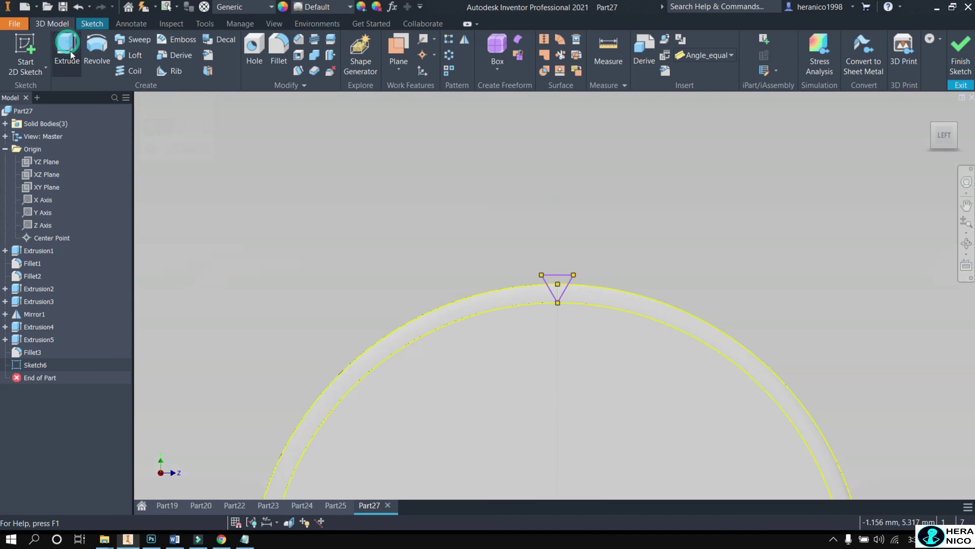
{"action": "left_click", "coordinate": [924, 130]}
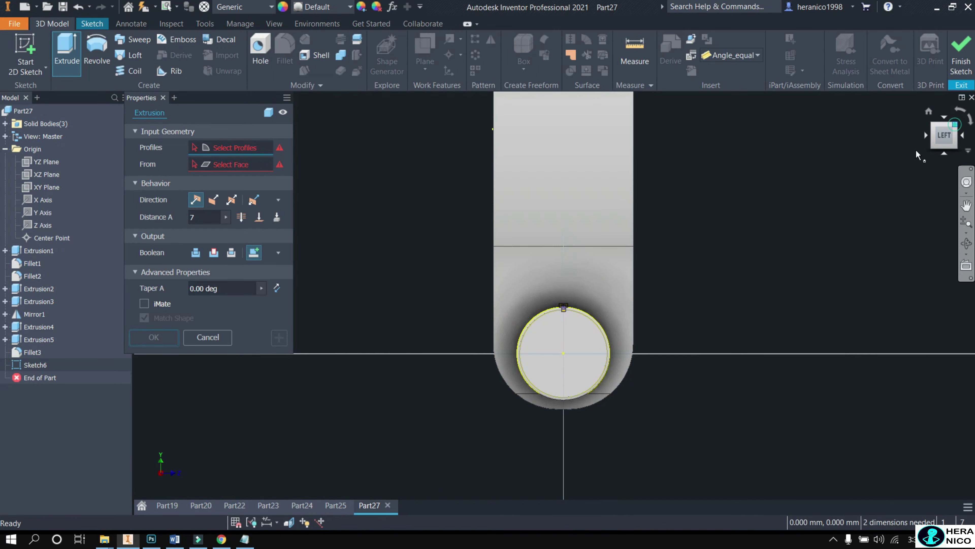
{"action": "scroll", "coordinate": [478, 415], "scroll_direction": "down", "scroll_amount": 5}
{"action": "scroll", "coordinate": [510, 375], "scroll_direction": "down", "scroll_amount": 3}
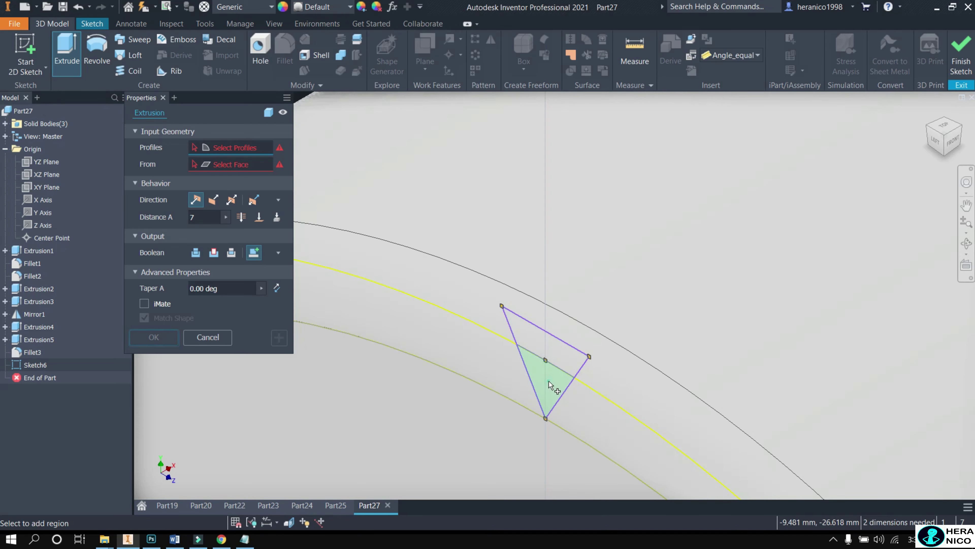
{"action": "left_click", "coordinate": [548, 380]}
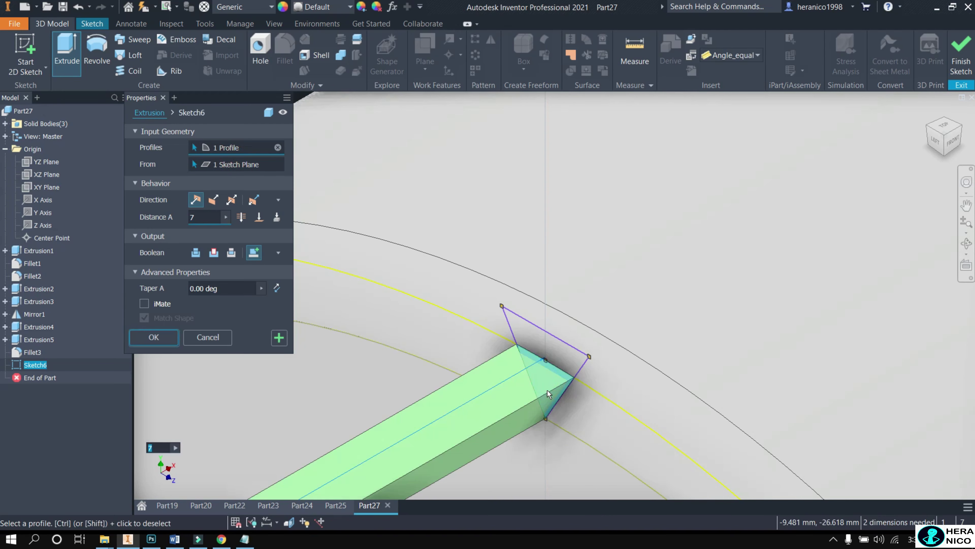
{"action": "left_click", "coordinate": [211, 253]}
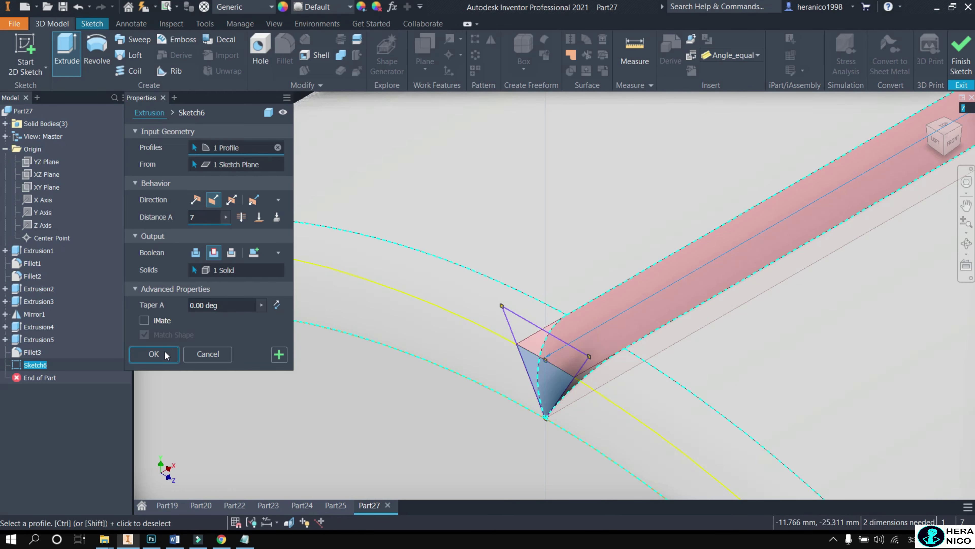
{"action": "left_click", "coordinate": [153, 354]}
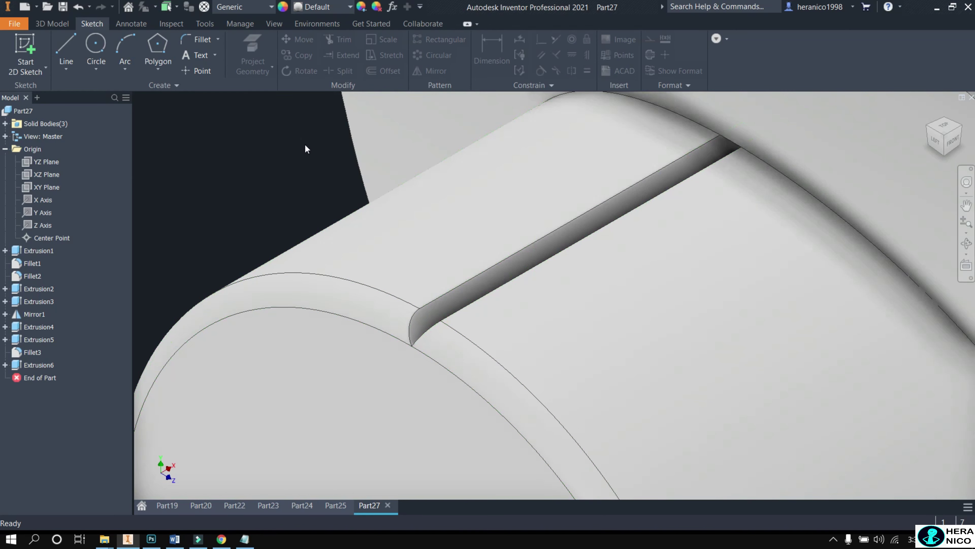
- Pattern the groove 70 times around the bolt head cylinder's axis
{"action": "left_click", "coordinate": [65, 24]}
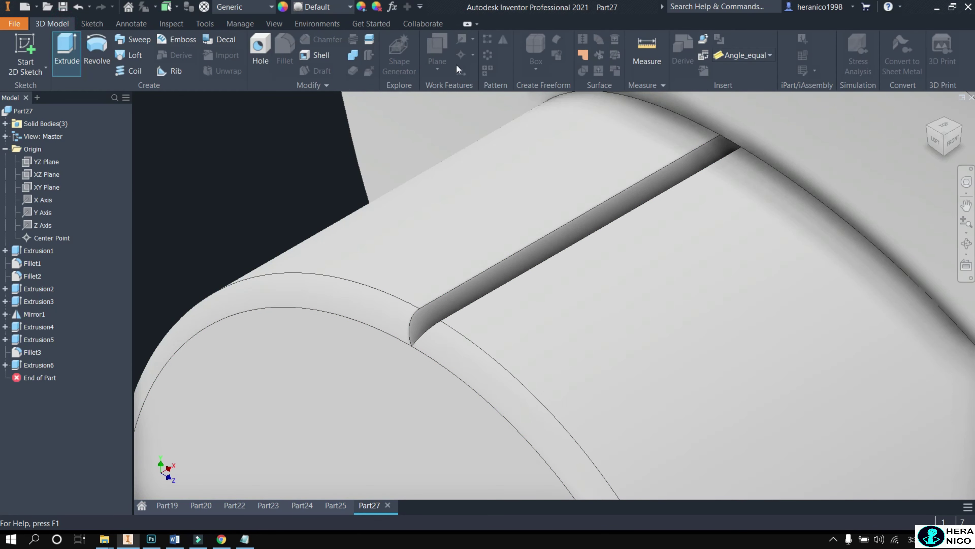
{"action": "left_click", "coordinate": [477, 56]}
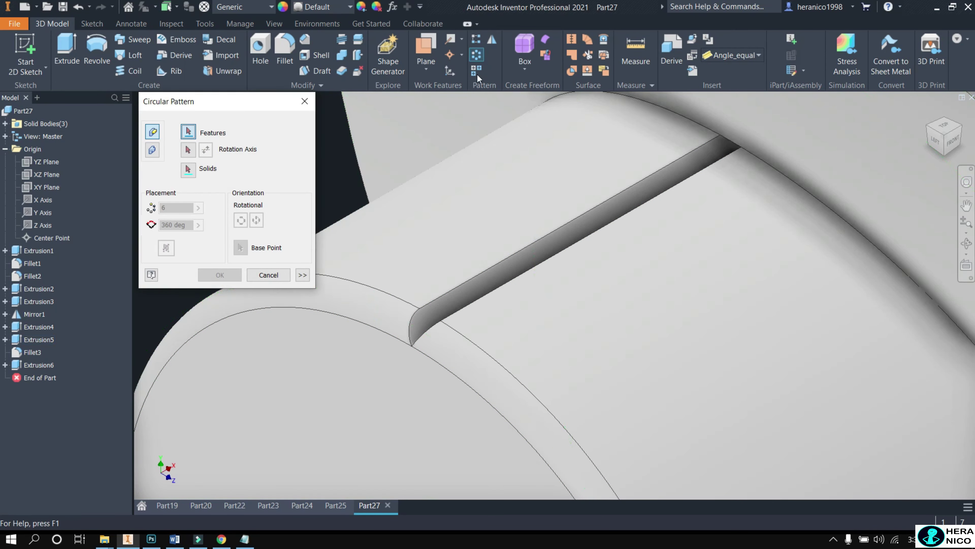
{"action": "left_click", "coordinate": [419, 326]}
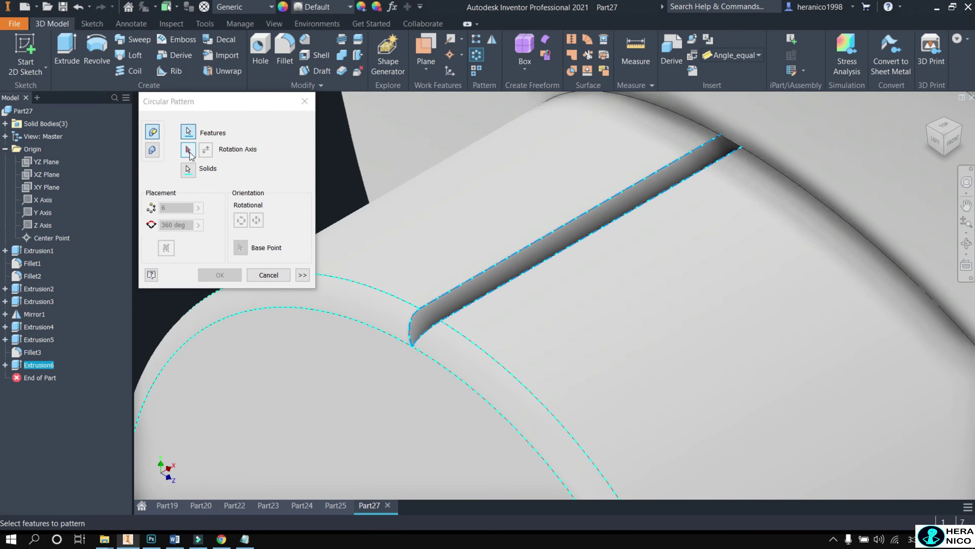
{"action": "left_click", "coordinate": [189, 151]}
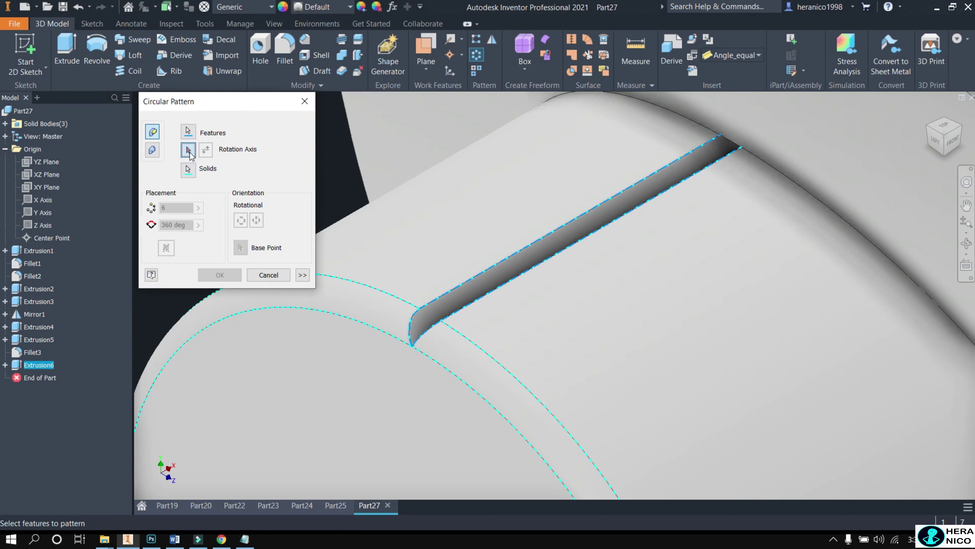
{"action": "left_click", "coordinate": [420, 236]}
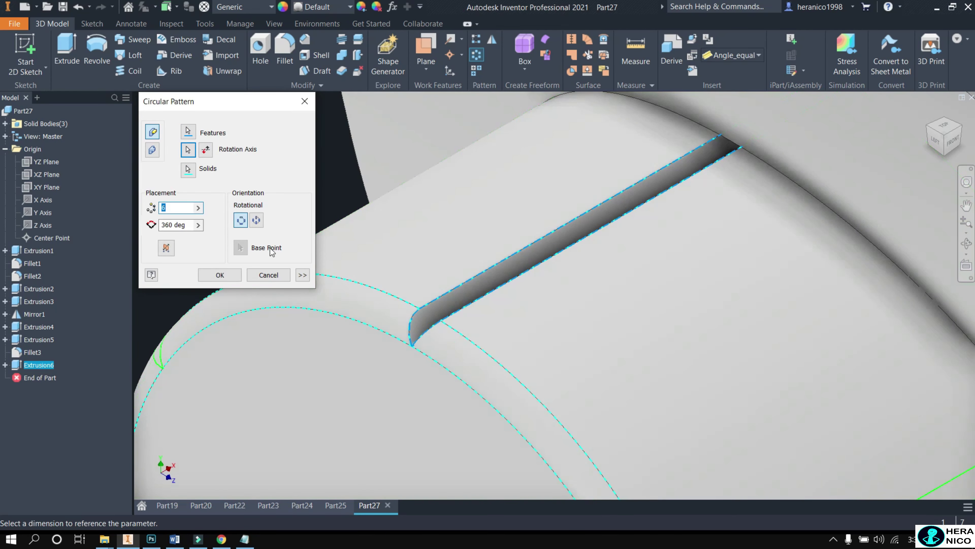
{"action": "scroll", "coordinate": [424, 268], "scroll_direction": "down", "scroll_amount": 5}
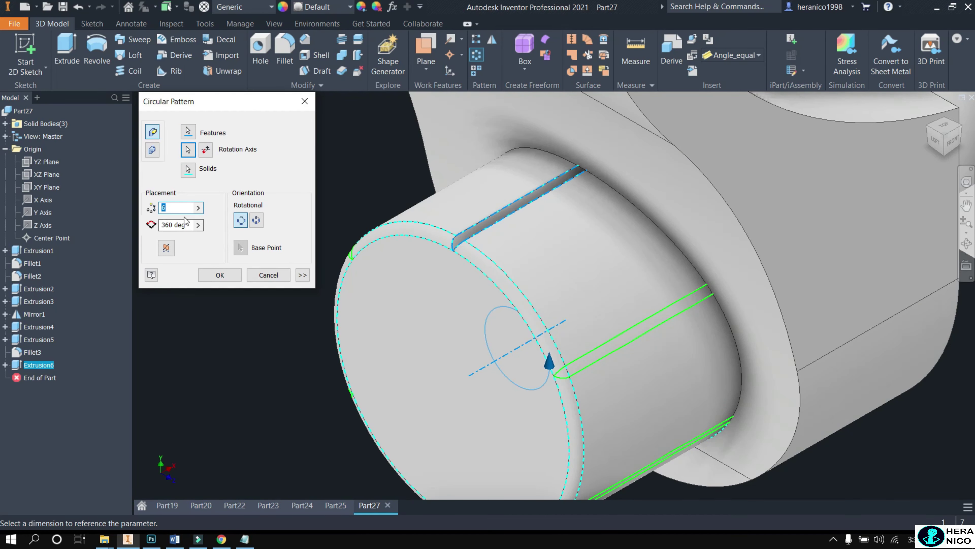
{"action": "key", "text": "BackSpace"}
{"action": "type", "text": "60"}
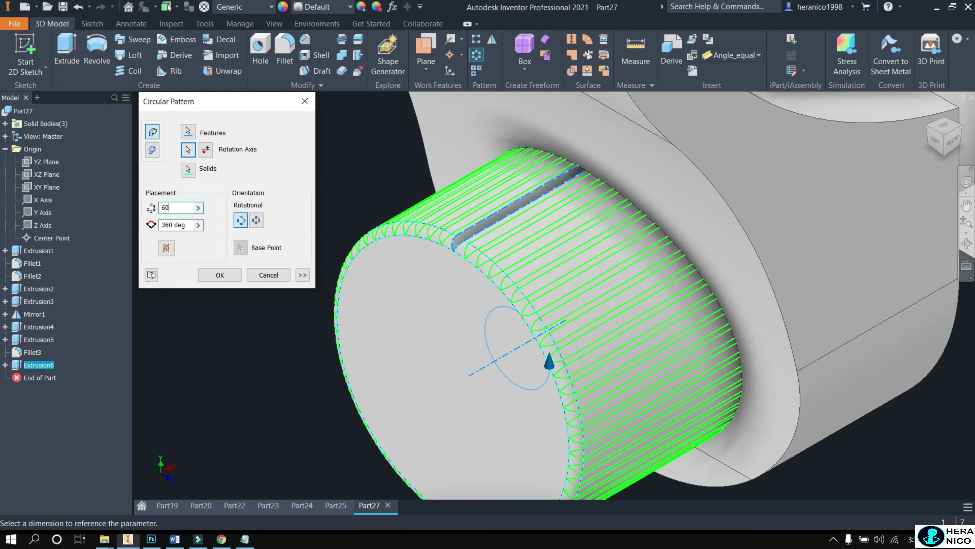
{"action": "key", "text": "BackSpace"}
{"action": "key", "text": "BackSpace"}
{"action": "type", "text": "70"}
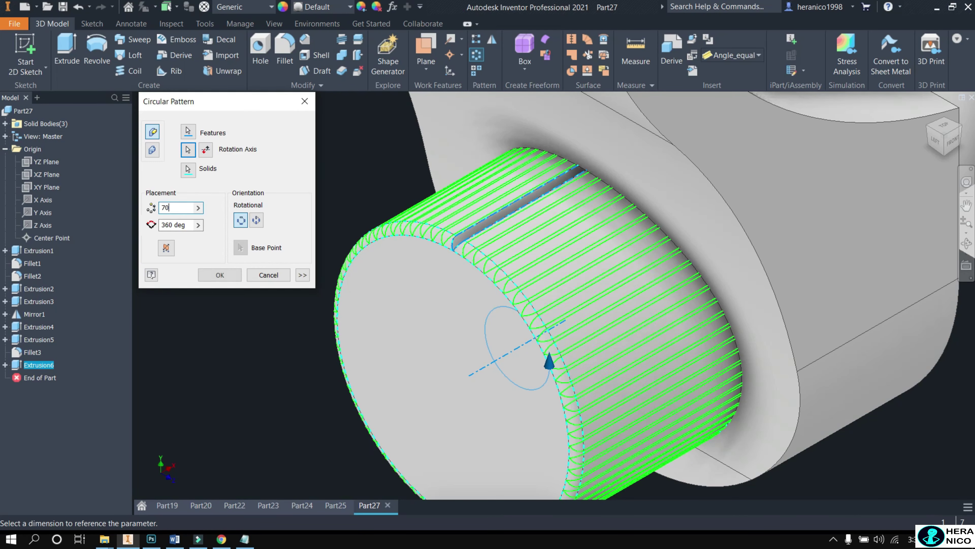
{"action": "left_click", "coordinate": [209, 282]}
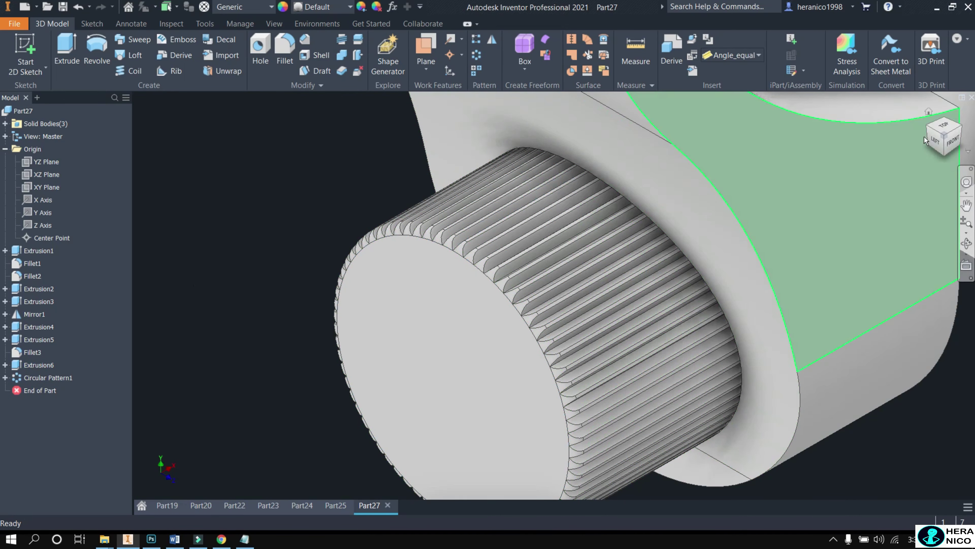
- Sketch a six-sided polygon on the bolt head's end face, centred on the origin with a vertex at top
{"action": "left_click", "coordinate": [934, 140]}
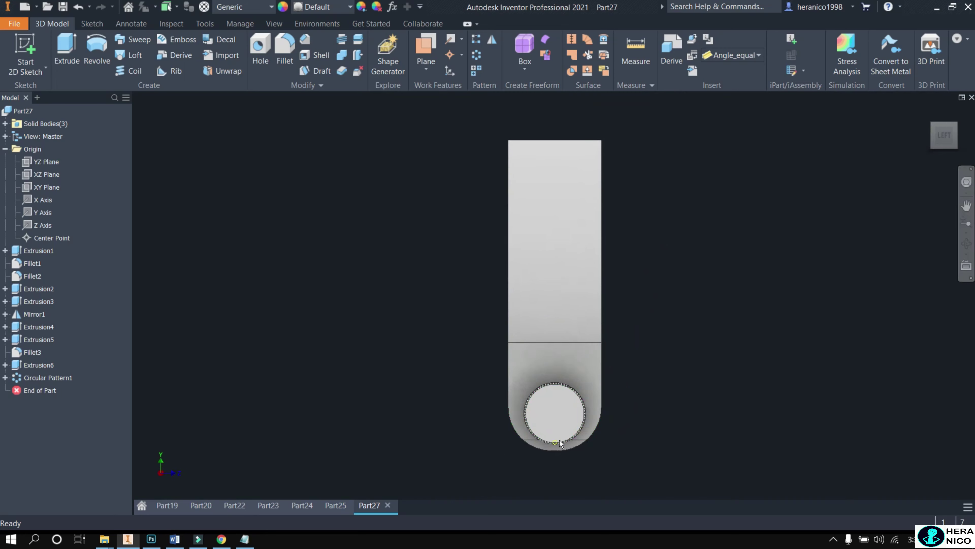
{"action": "scroll", "coordinate": [559, 440], "scroll_direction": "up", "scroll_amount": 5}
{"action": "left_click", "coordinate": [91, 24]}
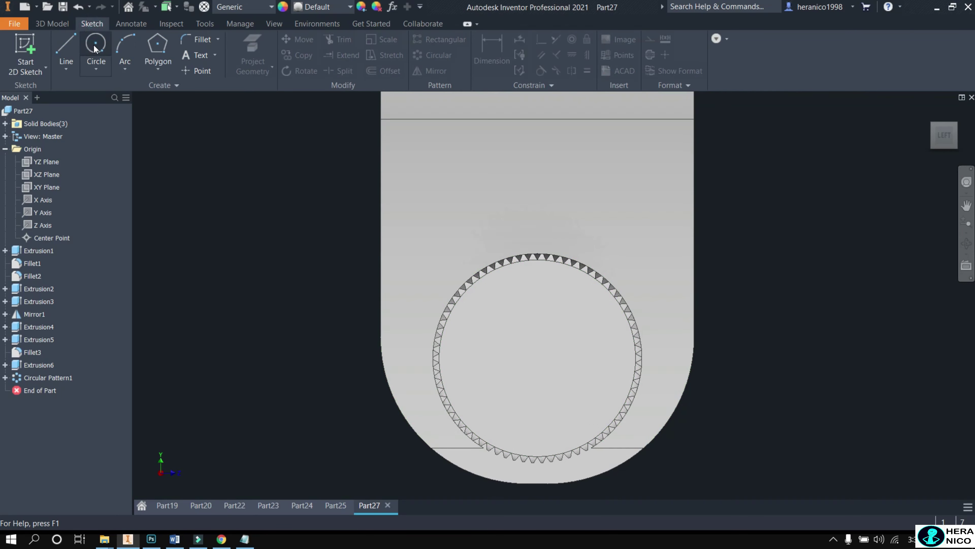
{"action": "left_click", "coordinate": [163, 52]}
{"action": "left_click", "coordinate": [531, 361]}
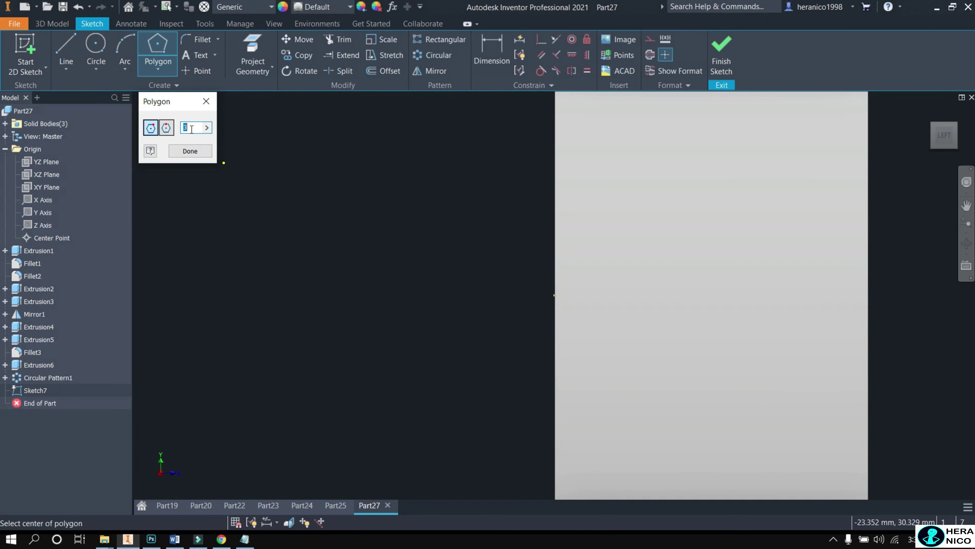
{"action": "key", "text": "BackSpace"}
{"action": "scroll", "coordinate": [343, 156], "scroll_direction": "down", "scroll_amount": 5}
{"action": "scroll", "coordinate": [395, 269], "scroll_direction": "up", "scroll_amount": 5}
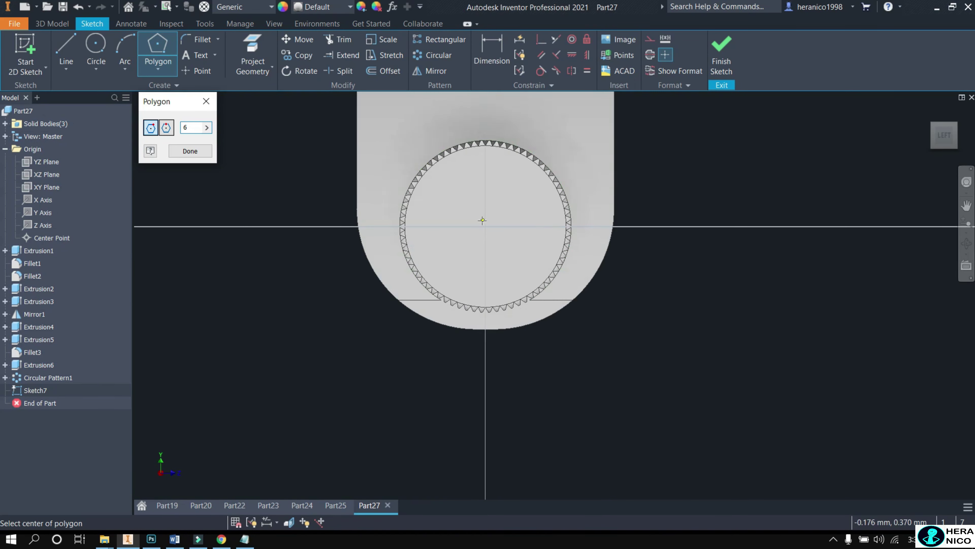
{"action": "scroll", "coordinate": [483, 220], "scroll_direction": "up", "scroll_amount": 2}
{"action": "left_click", "coordinate": [491, 229]}
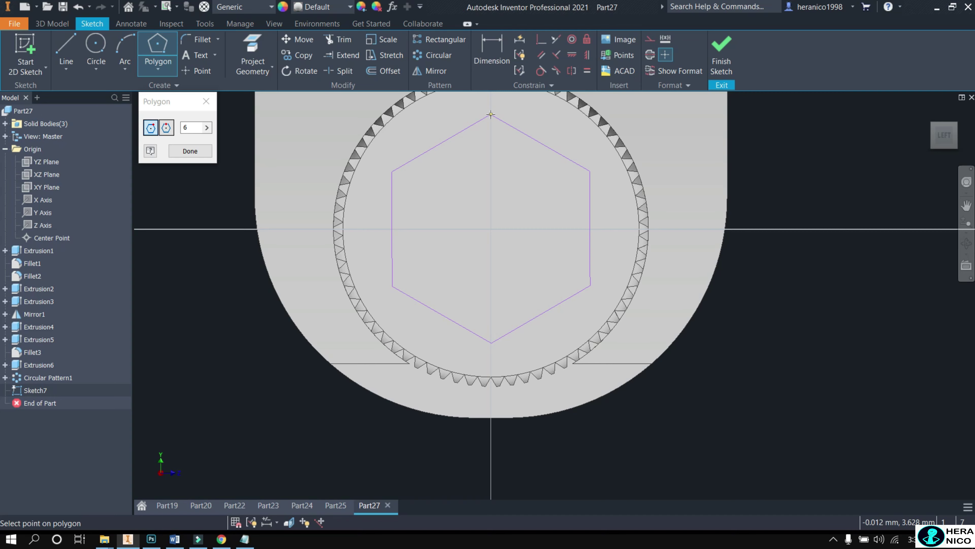
{"action": "left_click", "coordinate": [491, 114]}
- Dimension the hexagon 6 mm across its opposite flats
{"action": "left_click", "coordinate": [491, 50]}
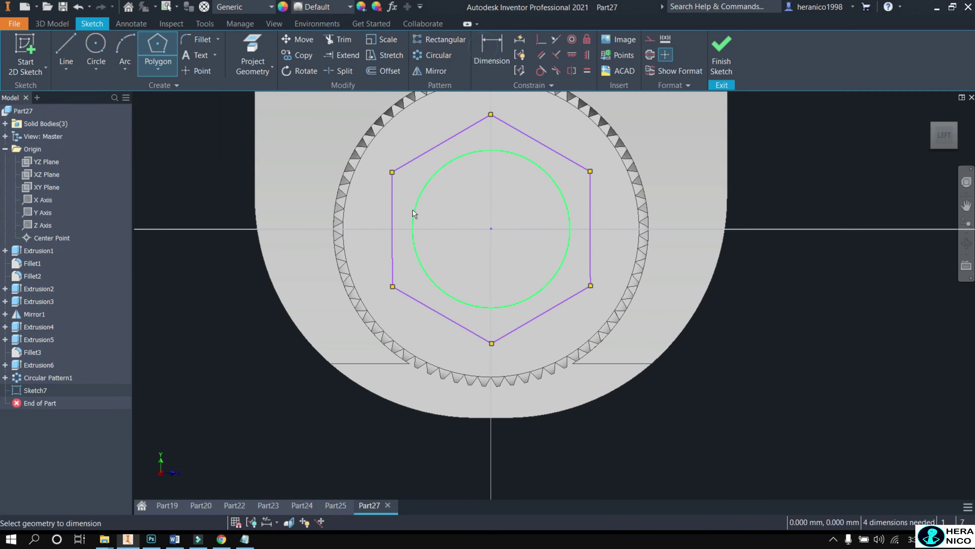
{"action": "left_click", "coordinate": [392, 213]}
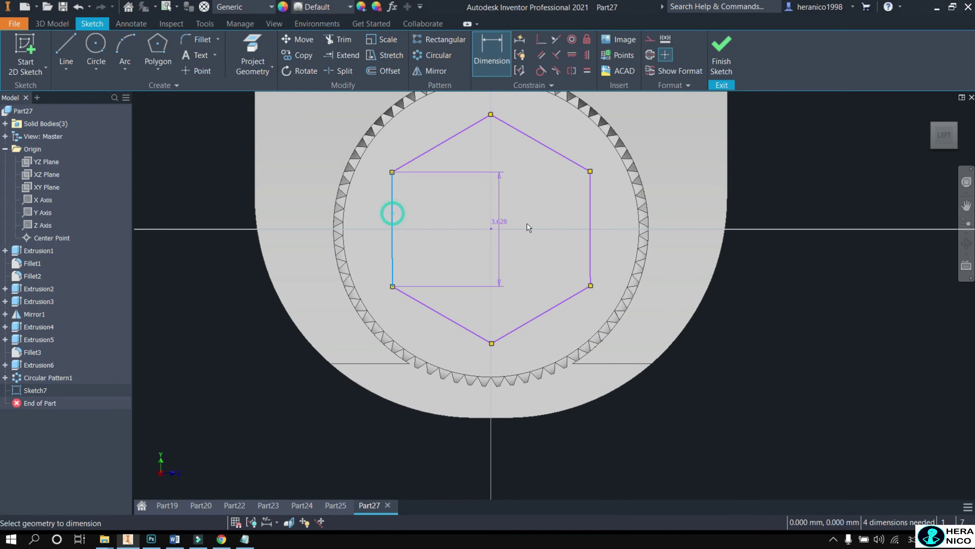
{"action": "left_click", "coordinate": [590, 232]}
{"action": "scroll", "coordinate": [554, 223], "scroll_direction": "up", "scroll_amount": 5}
{"action": "left_click", "coordinate": [543, 148]}
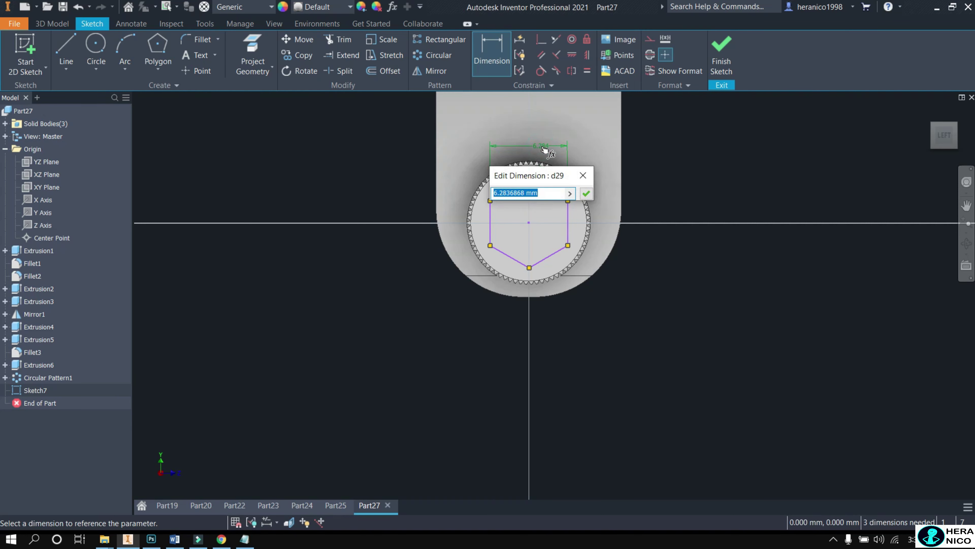
{"action": "key", "text": "BackSpace"}
{"action": "type", "text": "6"}
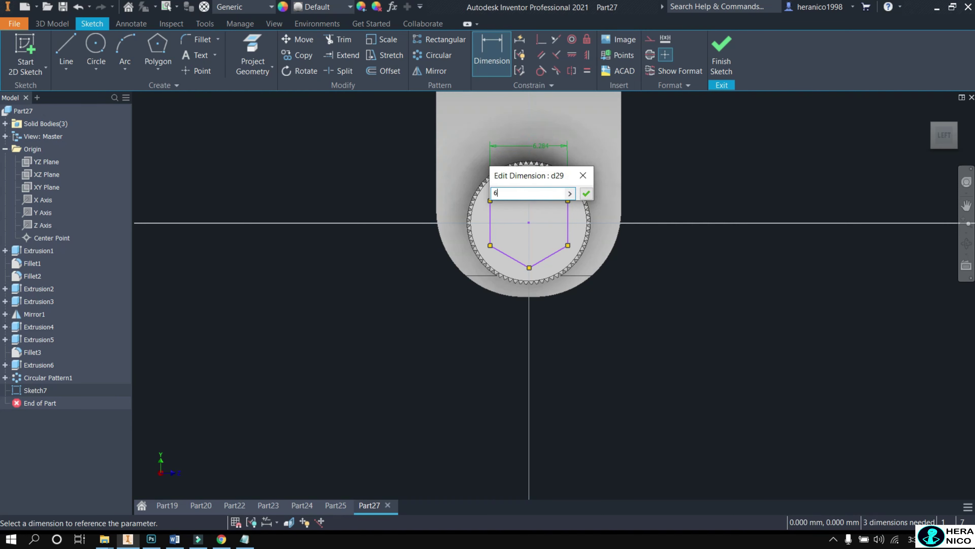
{"action": "key", "text": "Return"}
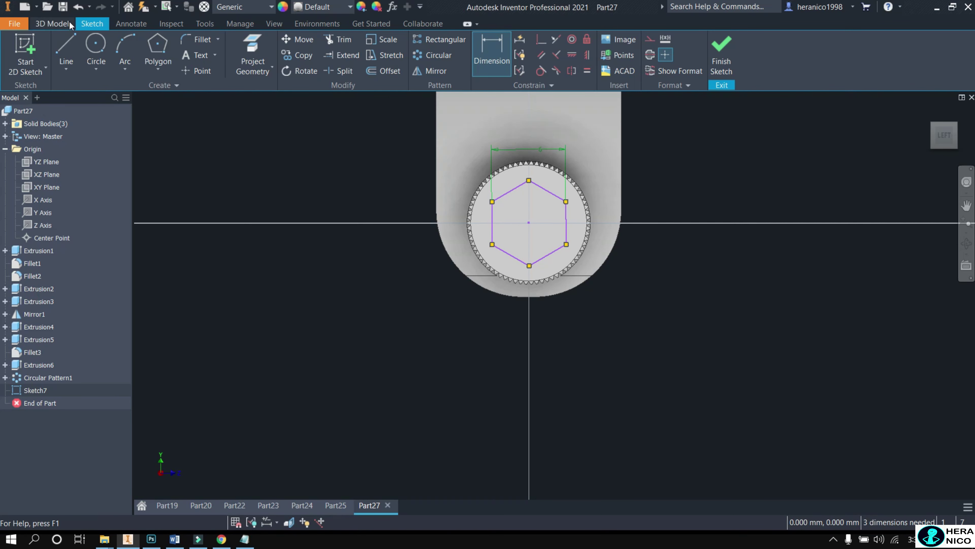
{"action": "left_click", "coordinate": [70, 26]}
{"action": "scroll", "coordinate": [527, 288], "scroll_direction": "up", "scroll_amount": 3}
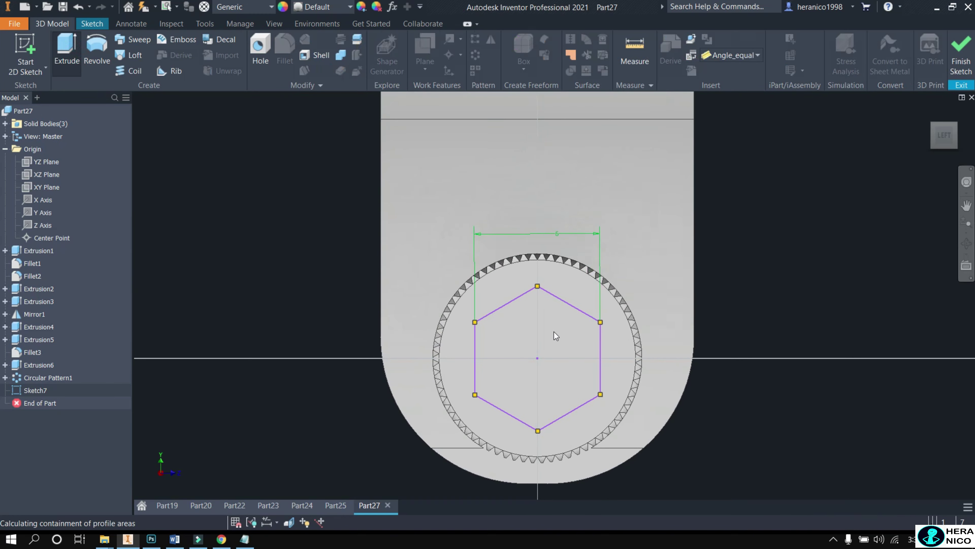
- Extrude-cut the hexagon 4 mm into the bolt head as a hex socket
{"action": "key", "text": "e"}
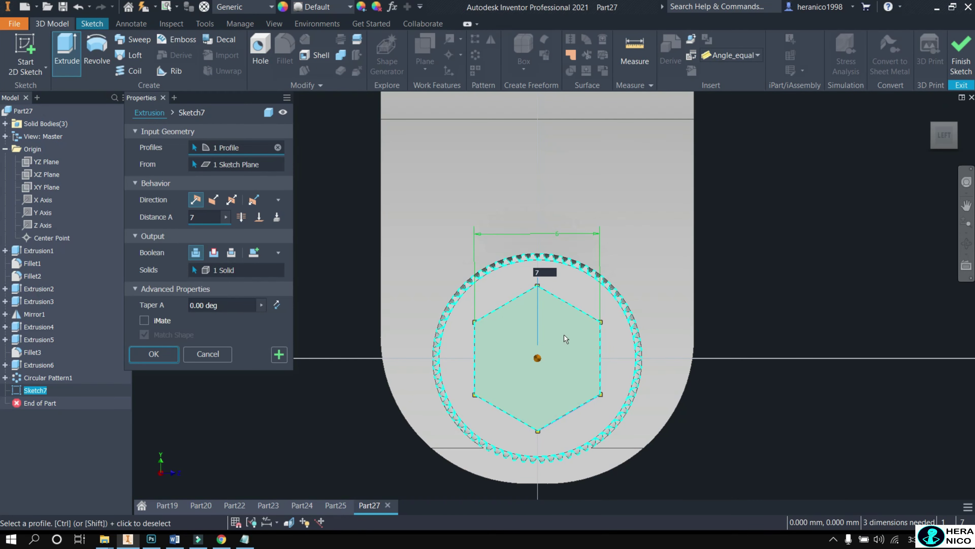
{"action": "mouse_move", "coordinate": [945, 135]}
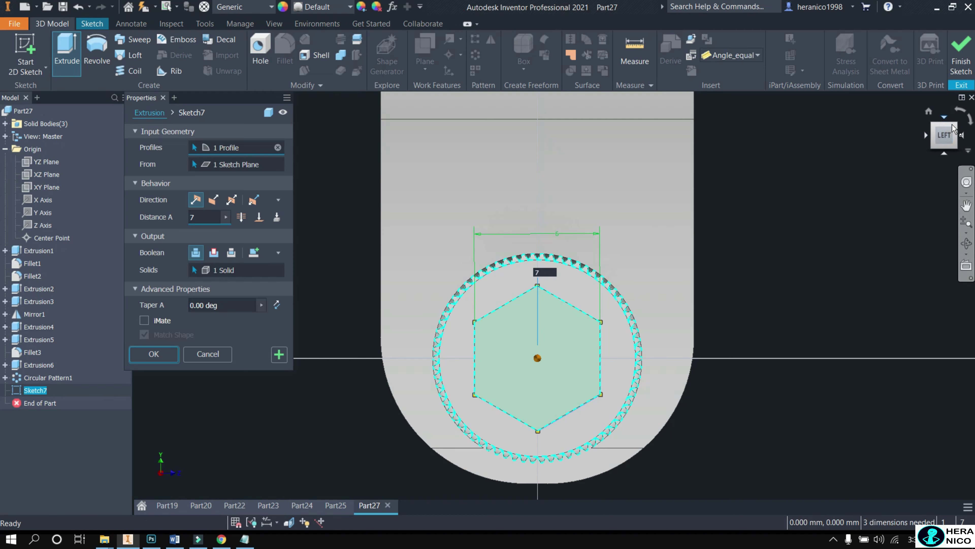
{"action": "left_click", "coordinate": [952, 125]}
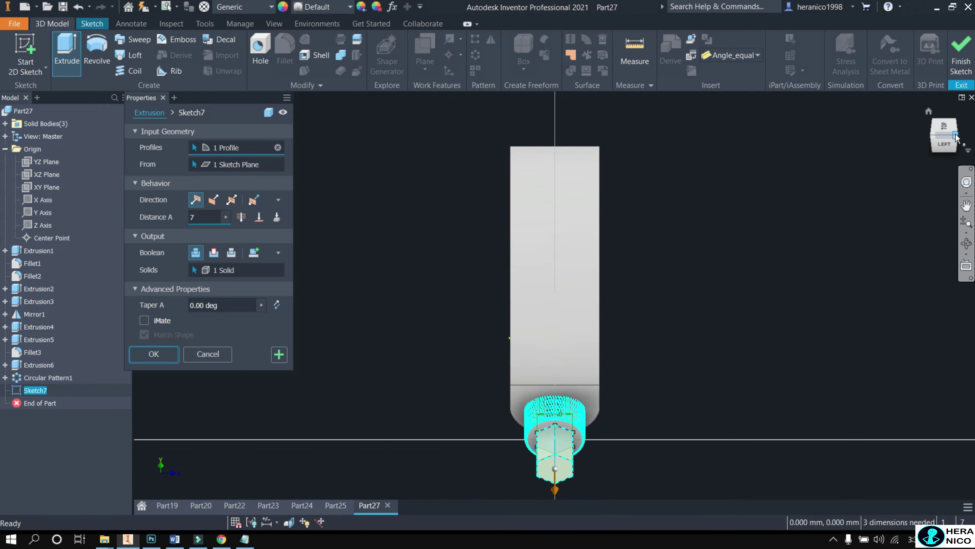
{"action": "left_click", "coordinate": [955, 136]}
{"action": "scroll", "coordinate": [521, 424], "scroll_direction": "down", "scroll_amount": 5}
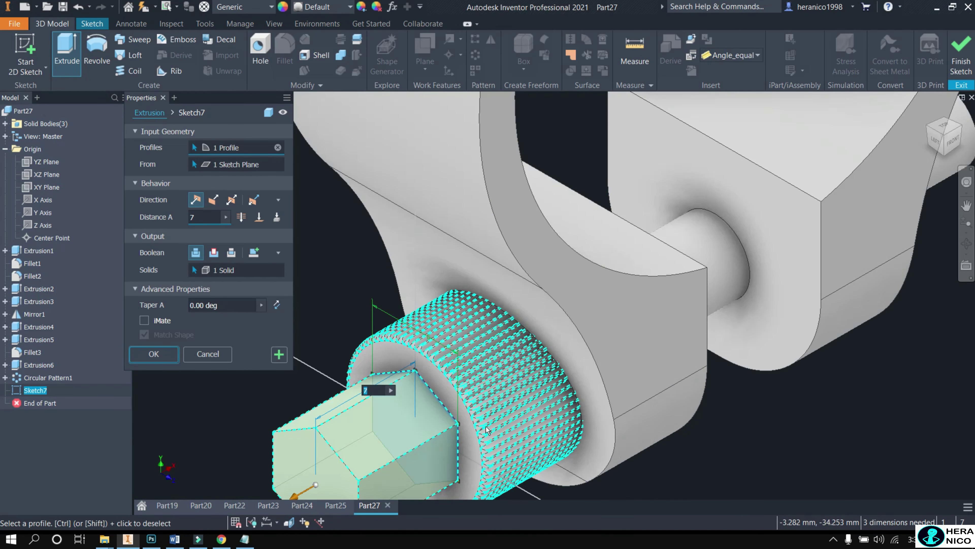
{"action": "left_click", "coordinate": [211, 253]}
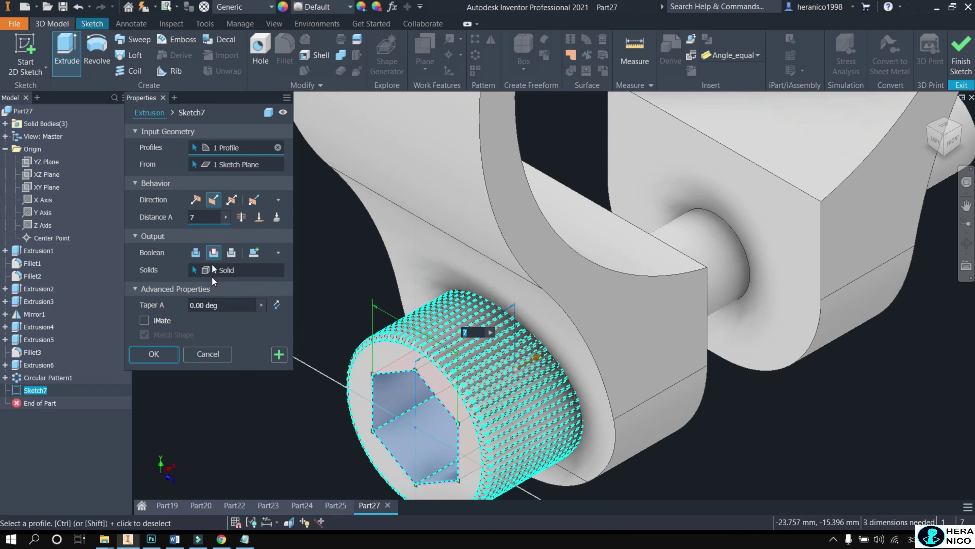
{"action": "double_click", "coordinate": [202, 219]}
{"action": "type", "text": "4"}
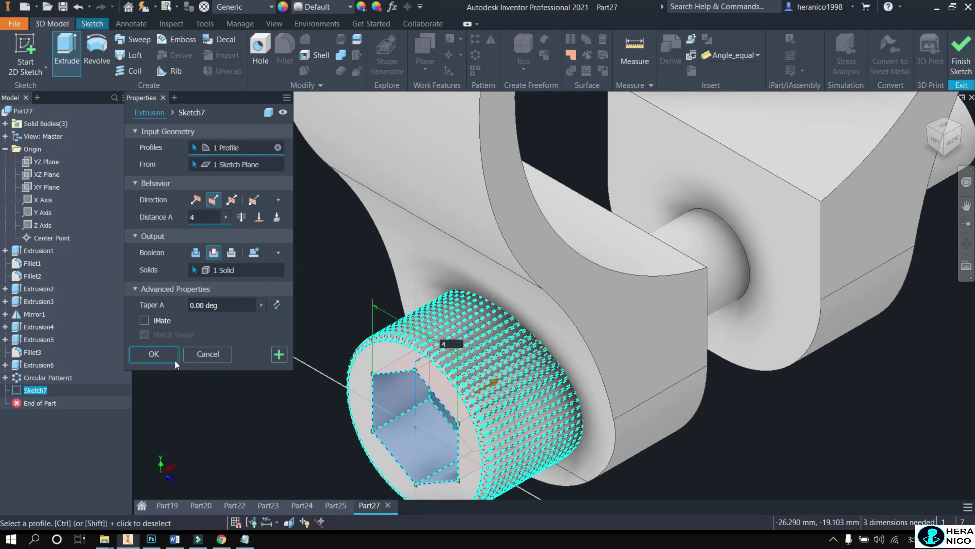
{"action": "left_click", "coordinate": [163, 352]}
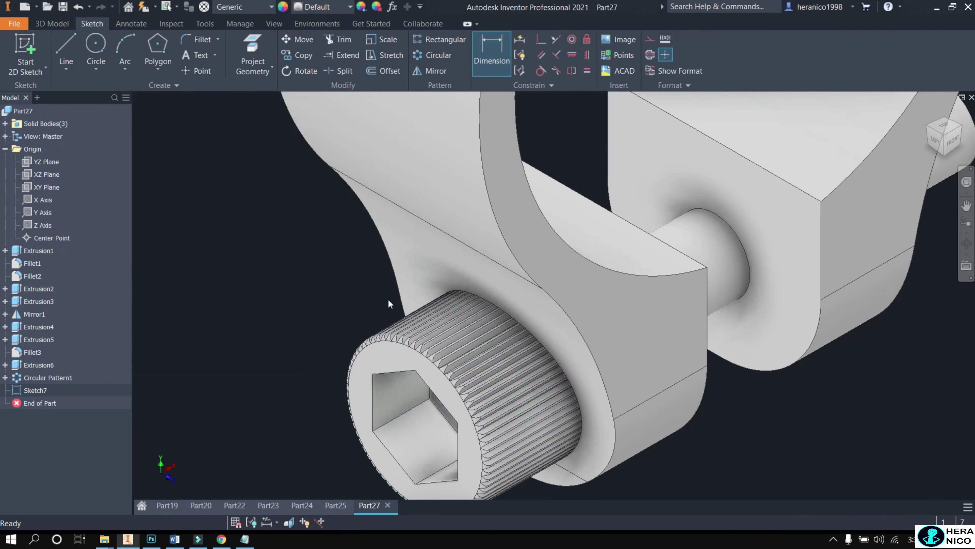
- Start a sketch on the opposite lug's outer face with Slice Graphics turned on
{"action": "left_click", "coordinate": [936, 146]}
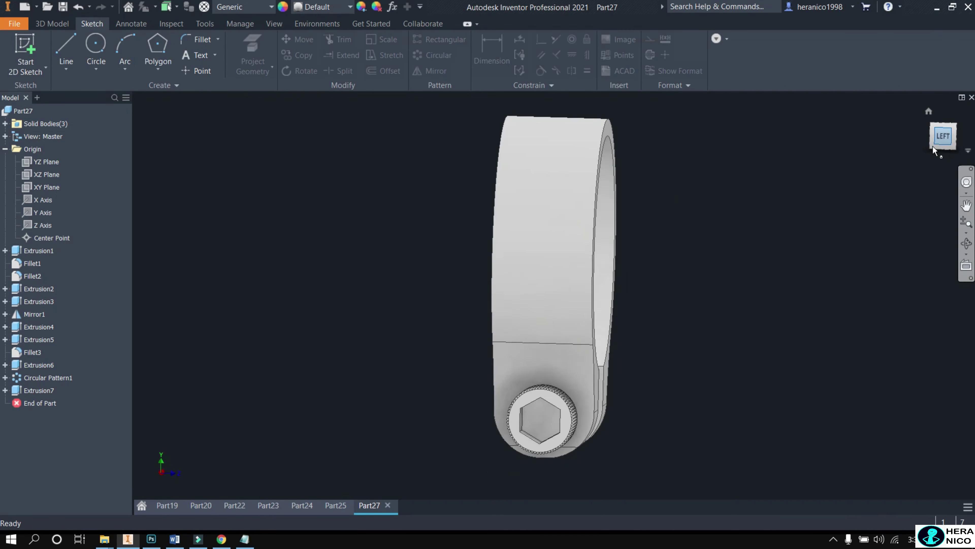
{"action": "left_click", "coordinate": [956, 125]}
{"action": "left_click_drag", "start_coordinate": [959, 134], "coordinate": [864, 180]}
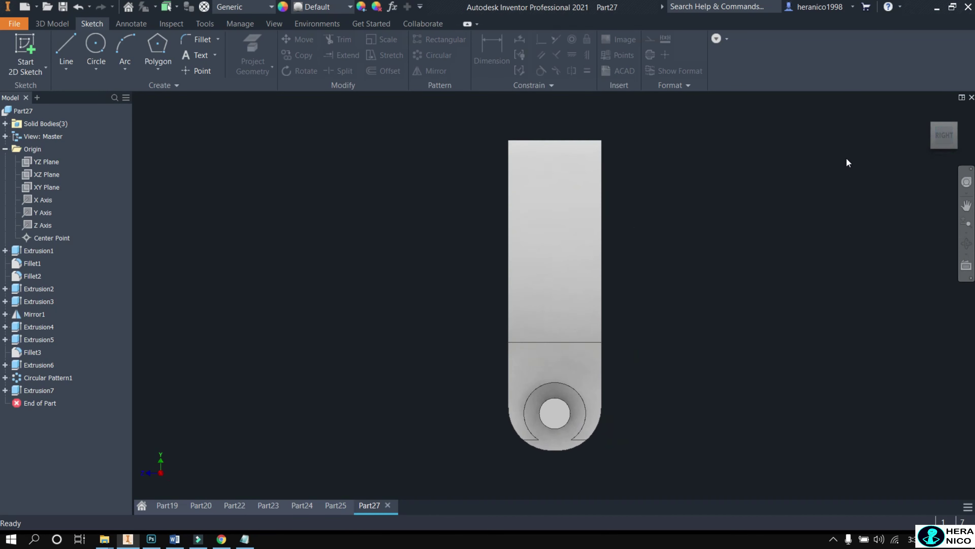
{"action": "left_click", "coordinate": [104, 41]}
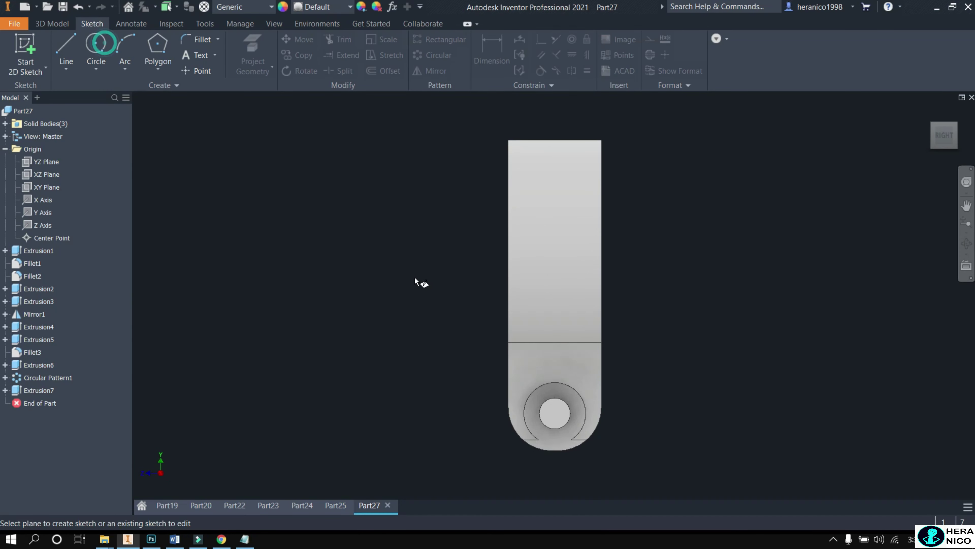
{"action": "scroll", "coordinate": [562, 426], "scroll_direction": "up", "scroll_amount": 5}
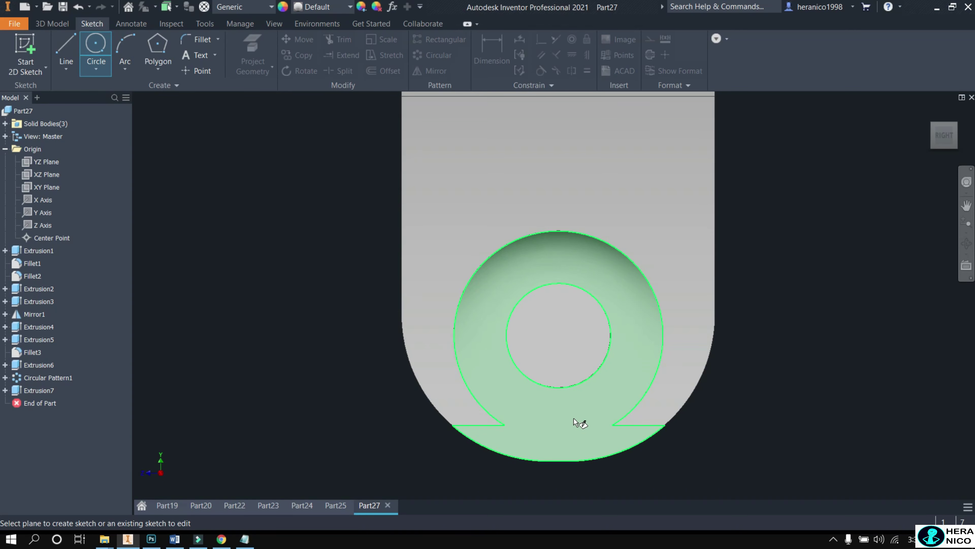
{"action": "left_click", "coordinate": [573, 424]}
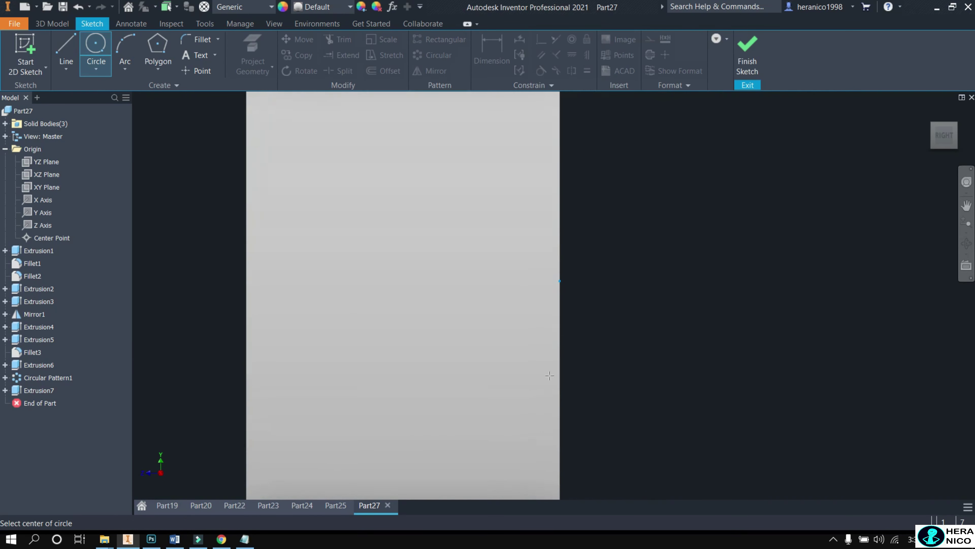
{"action": "scroll", "coordinate": [560, 412], "scroll_direction": "up", "scroll_amount": 5}
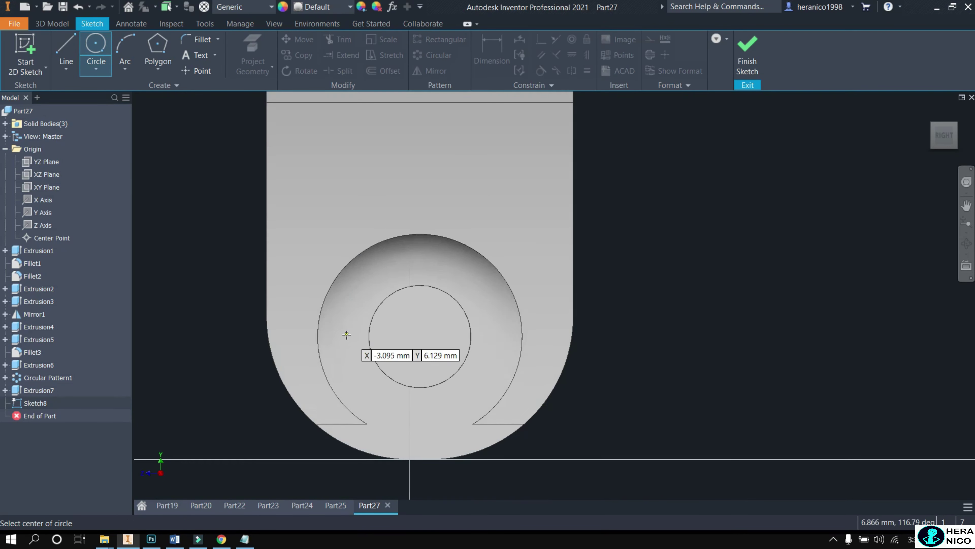
{"action": "scroll", "coordinate": [350, 336], "scroll_direction": "up", "scroll_amount": 2}
{"action": "scroll", "coordinate": [372, 339], "scroll_direction": "down", "scroll_amount": 1}
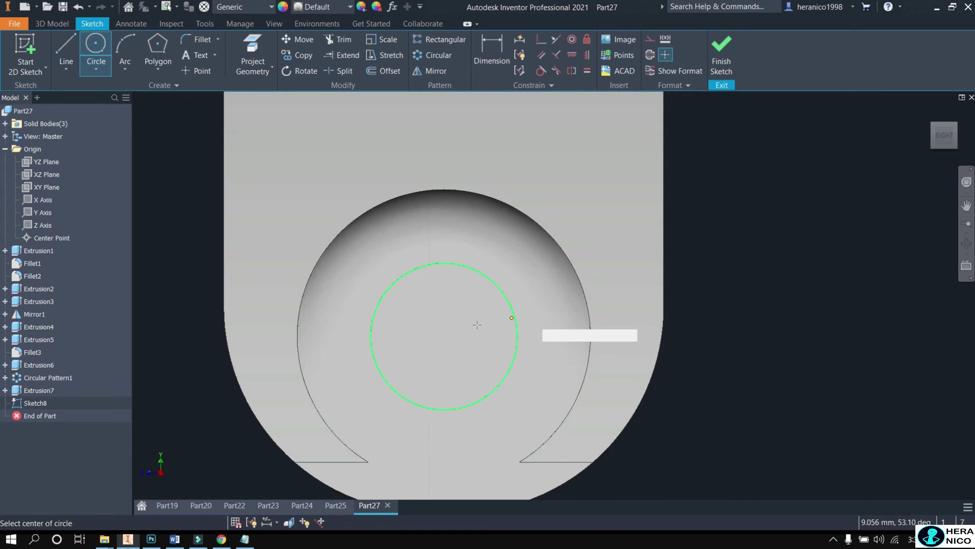
{"action": "left_click", "coordinate": [288, 521]}
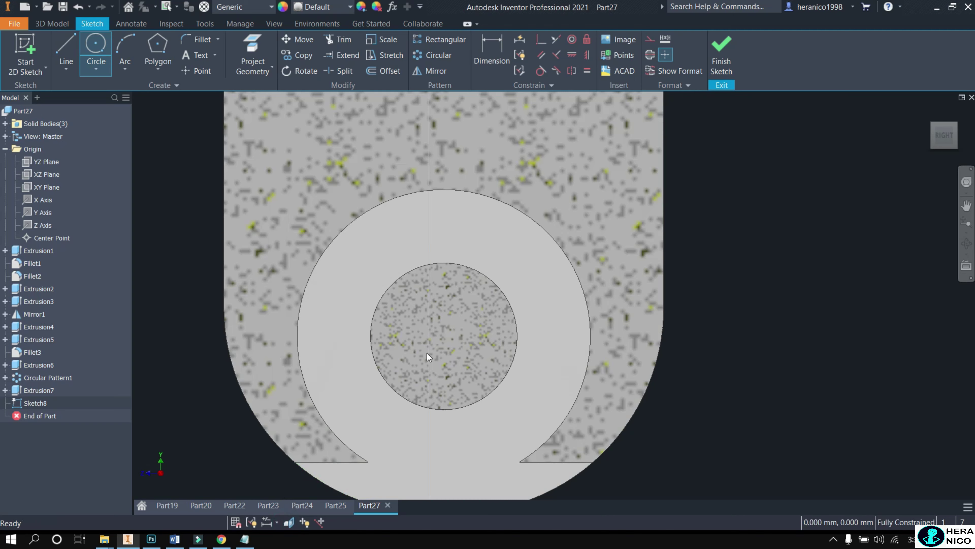
{"action": "key", "text": "Escape"}
- Draw a 10 mm diameter circle centred on the sketch origin
{"action": "left_click", "coordinate": [95, 50]}
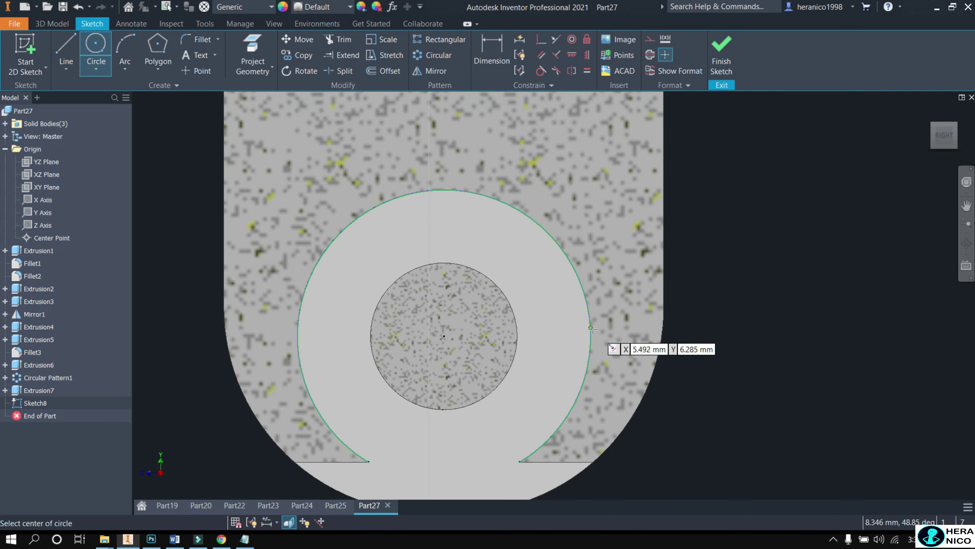
{"action": "left_click", "coordinate": [444, 336]}
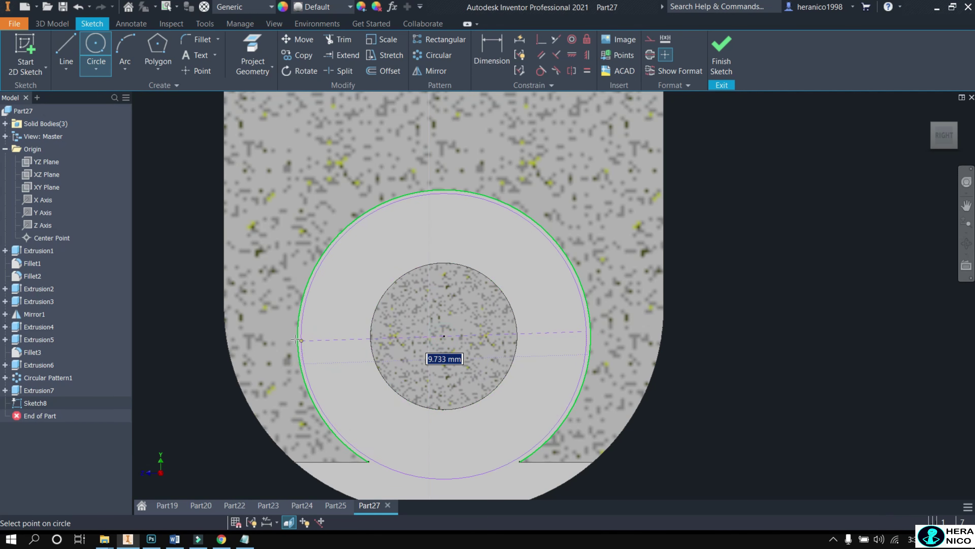
{"action": "type", "text": "10"}
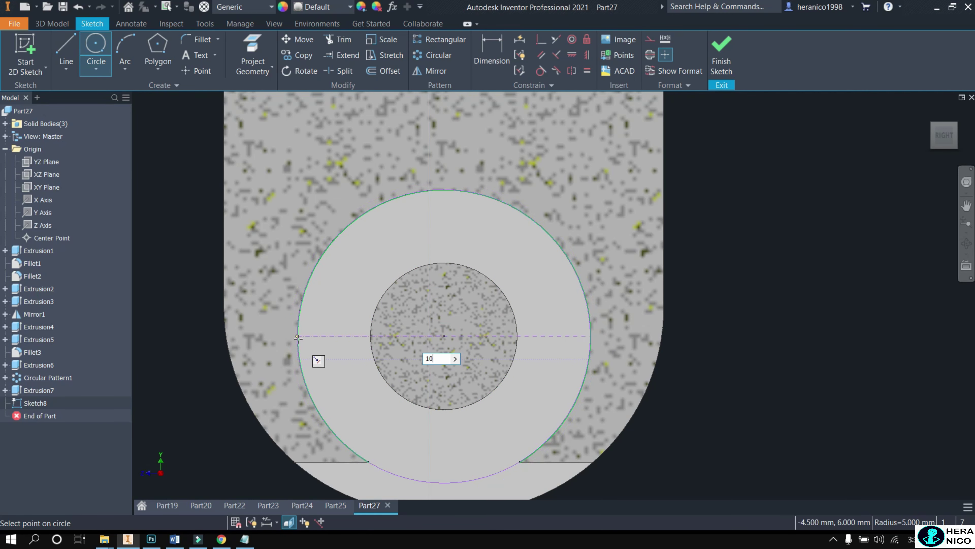
{"action": "key", "text": "Return"}
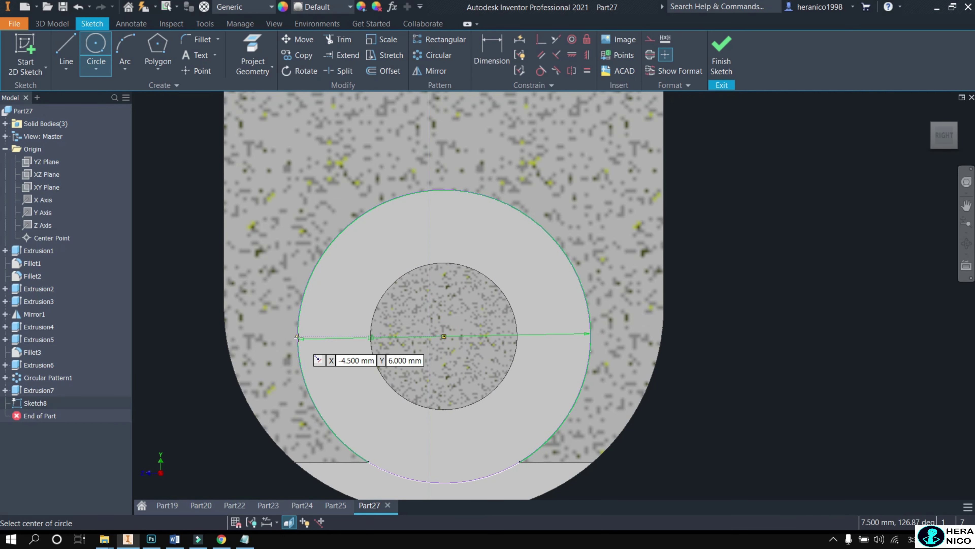
{"action": "left_click", "coordinate": [52, 23]}
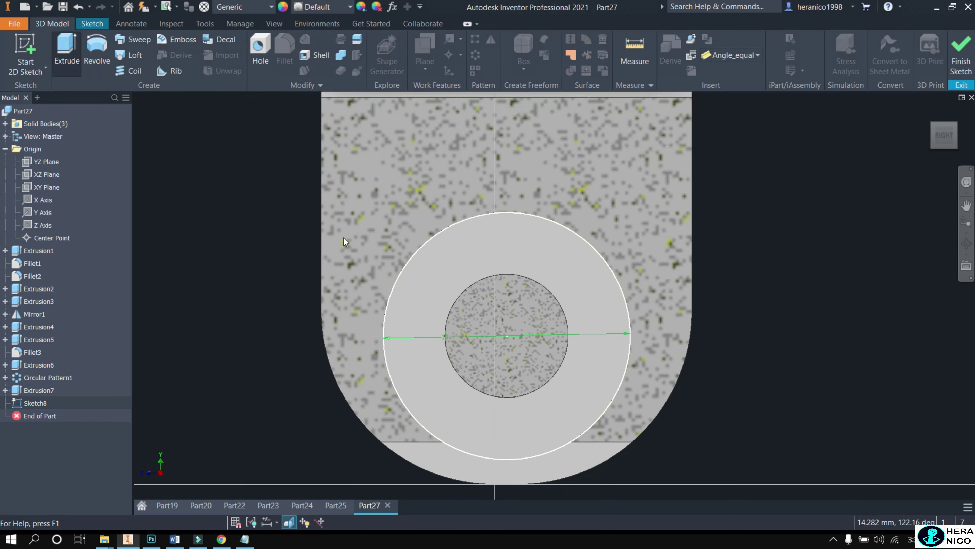
{"action": "key", "text": "e"}
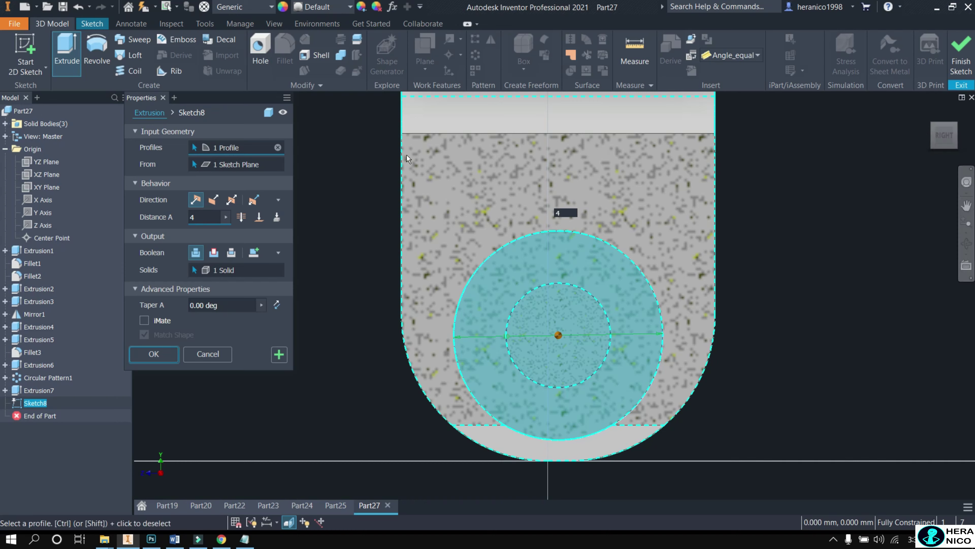
{"action": "left_click", "coordinate": [216, 355]}
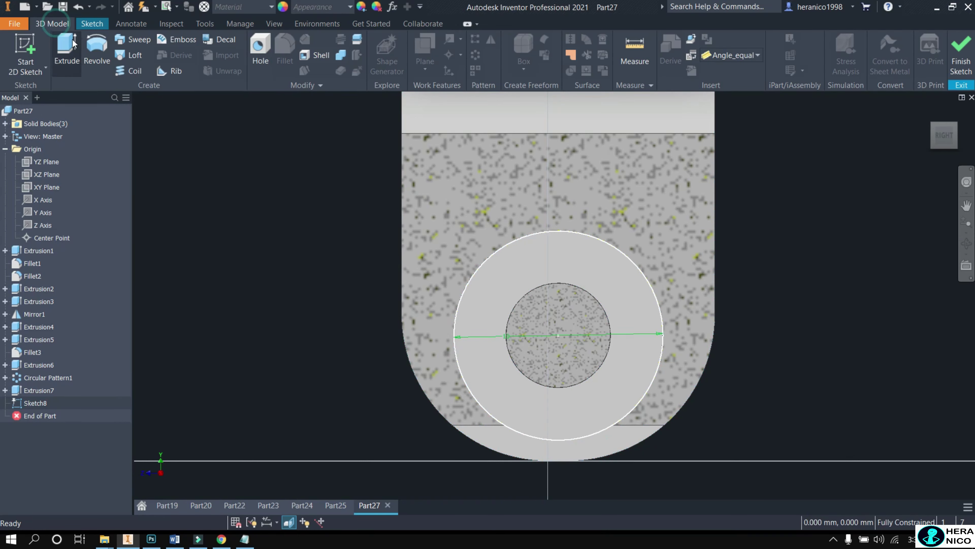
- Add a concentric 5 mm diameter circle at the sketch origin
{"action": "left_click", "coordinate": [100, 24]}
{"action": "left_click", "coordinate": [96, 47]}
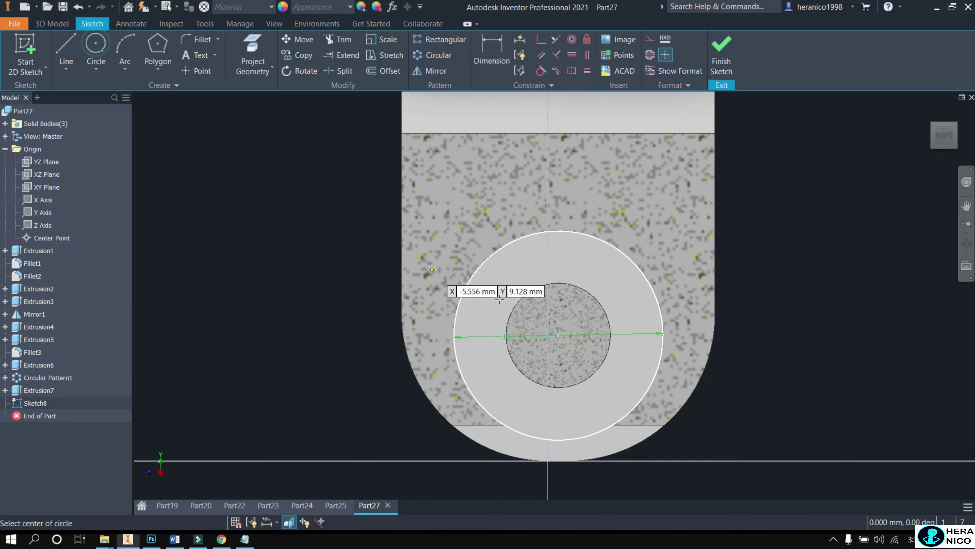
{"action": "left_click", "coordinate": [558, 335]}
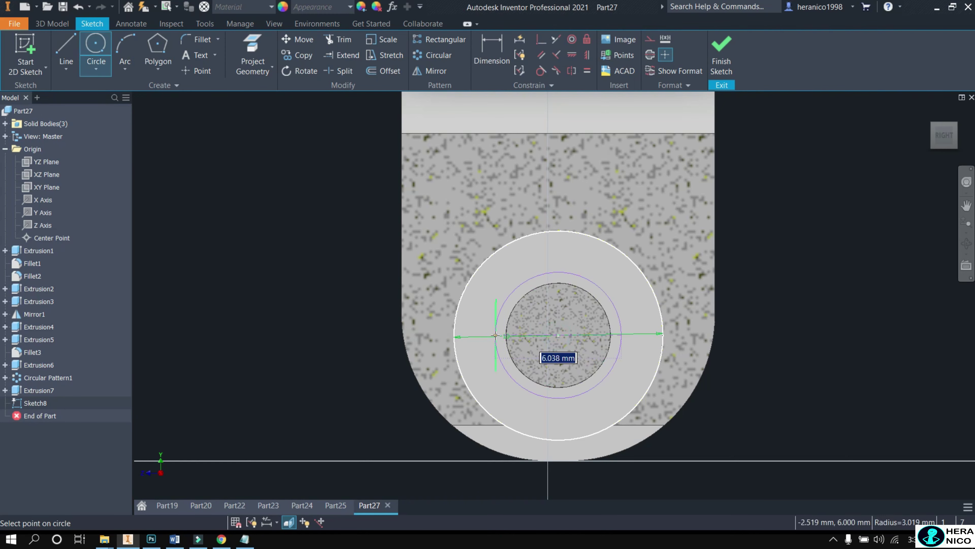
{"action": "type", "text": "5"}
{"action": "key", "text": "Return"}
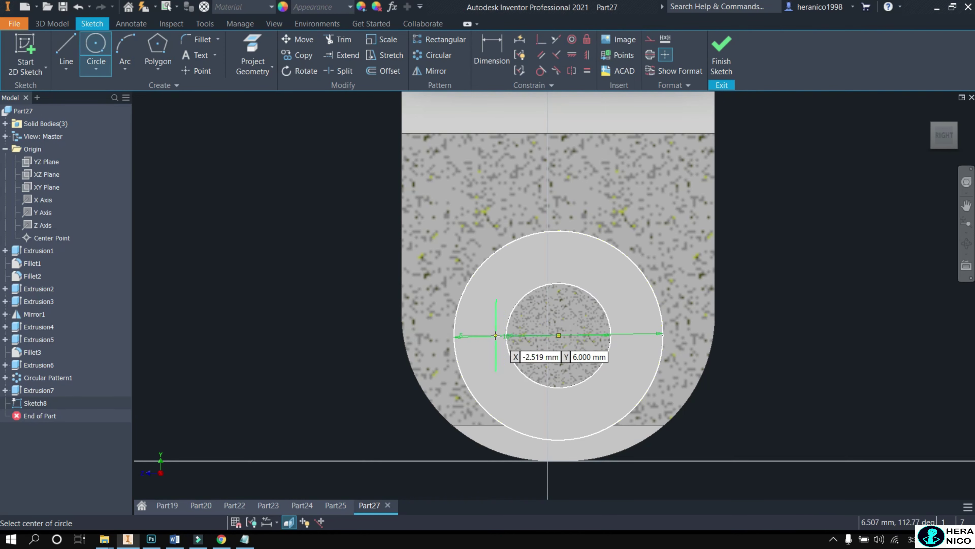
{"action": "left_click", "coordinate": [52, 24]}
- Extrude the ring between the two circles 7 mm as a new solid body
{"action": "left_click", "coordinate": [67, 43]}
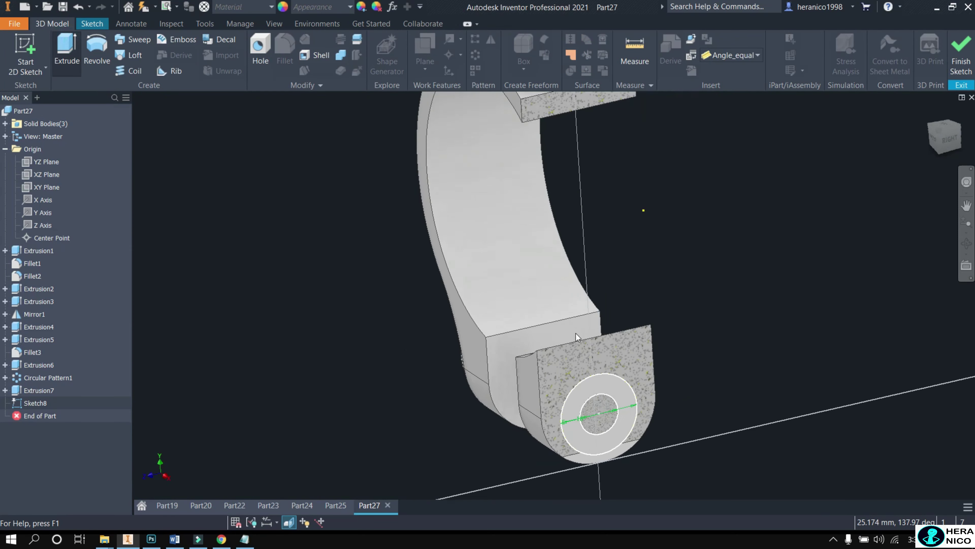
{"action": "scroll", "coordinate": [601, 402], "scroll_direction": "down", "scroll_amount": 5}
{"action": "left_click", "coordinate": [604, 404]}
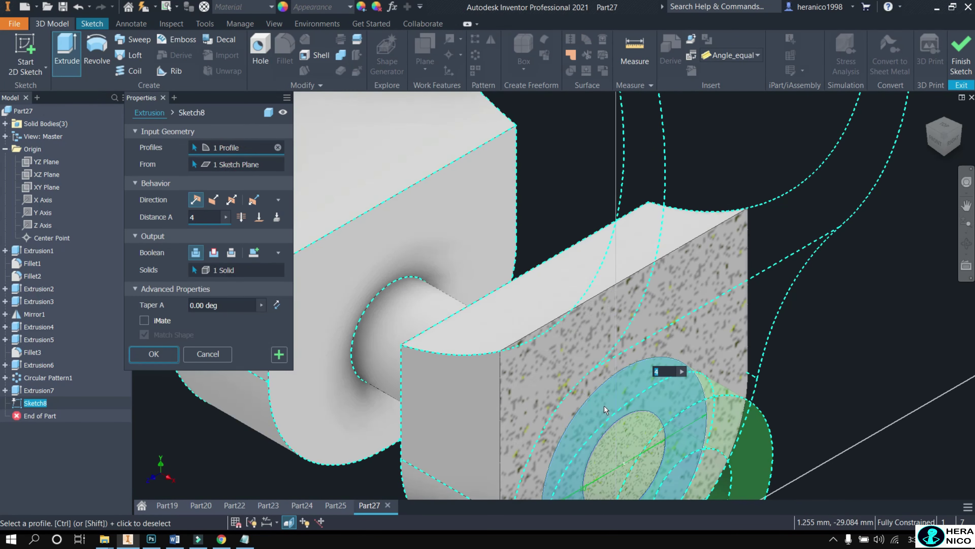
{"action": "scroll", "coordinate": [604, 407], "scroll_direction": "up", "scroll_amount": 3}
{"action": "scroll", "coordinate": [602, 415], "scroll_direction": "down", "scroll_amount": 3}
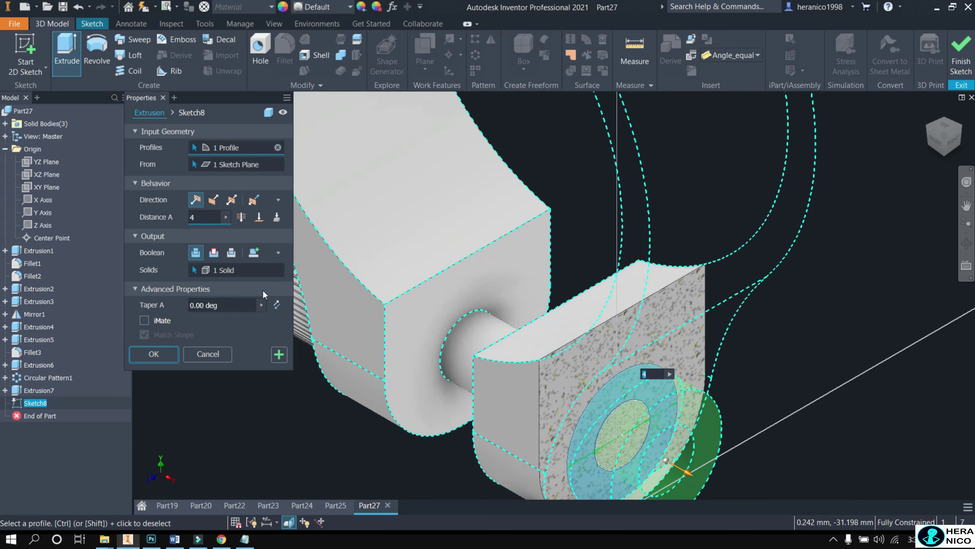
{"action": "left_click", "coordinate": [254, 252]}
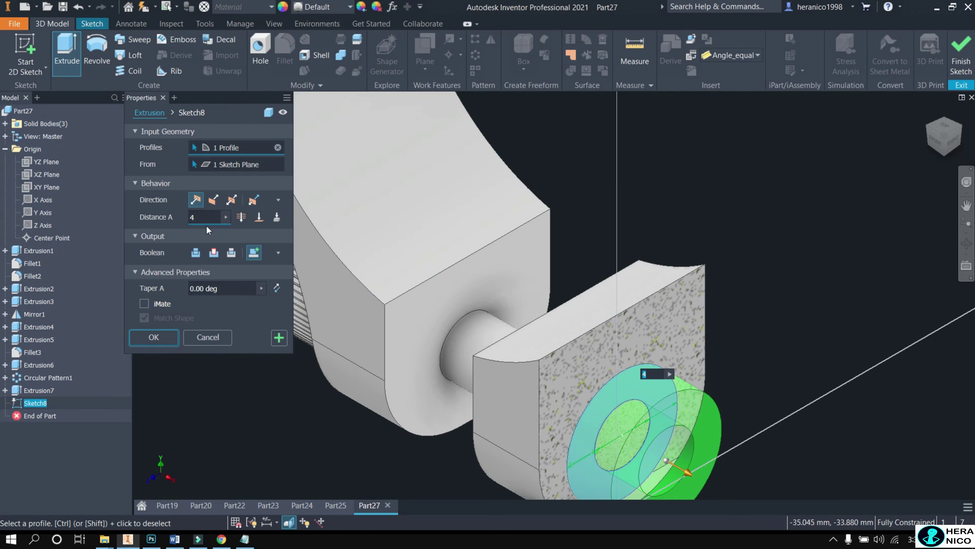
{"action": "double_click", "coordinate": [207, 216]}
{"action": "type", "text": "7"}
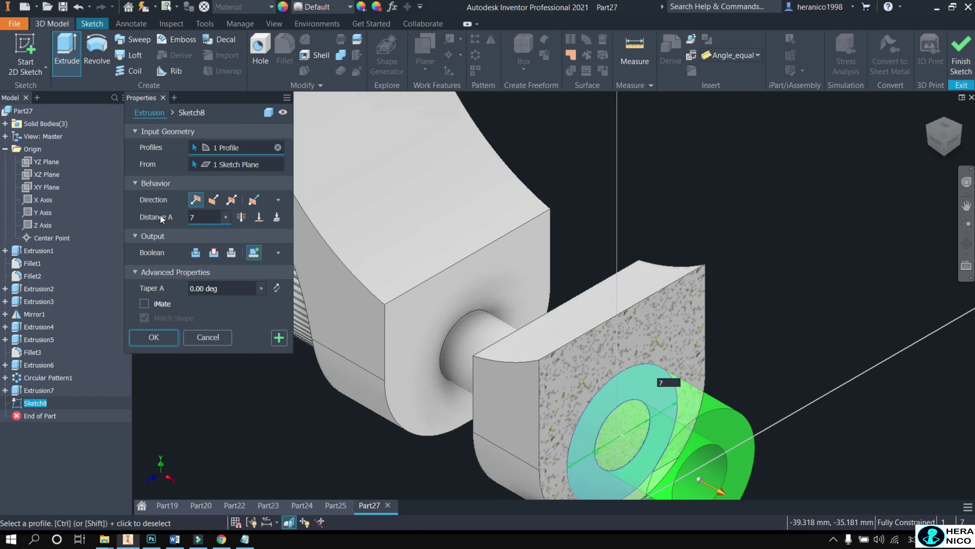
{"action": "left_click", "coordinate": [159, 339]}
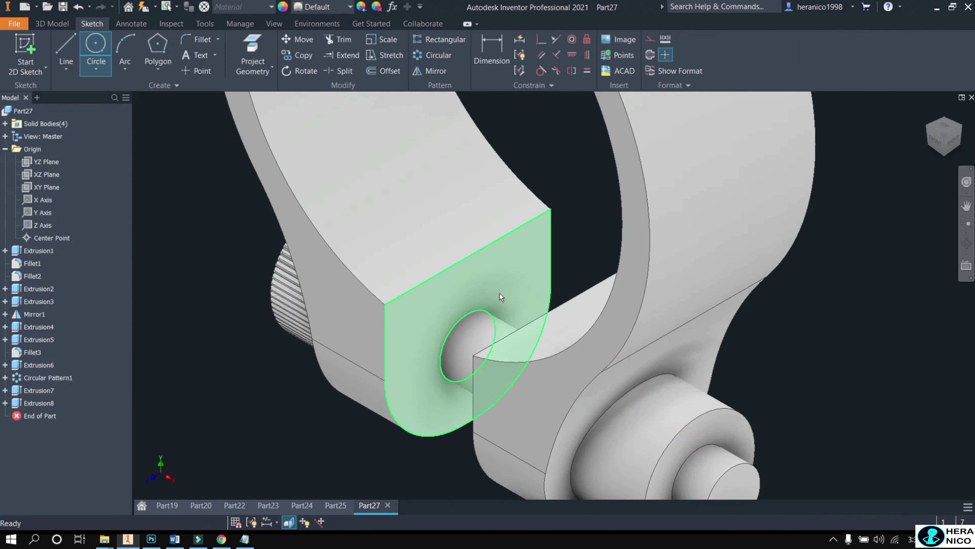
- Fillet the washer's outer circular edge with a 0.3 mm radius, then view from the right
{"action": "left_click", "coordinate": [954, 146]}
{"action": "scroll", "coordinate": [570, 408], "scroll_direction": "down", "scroll_amount": 5}
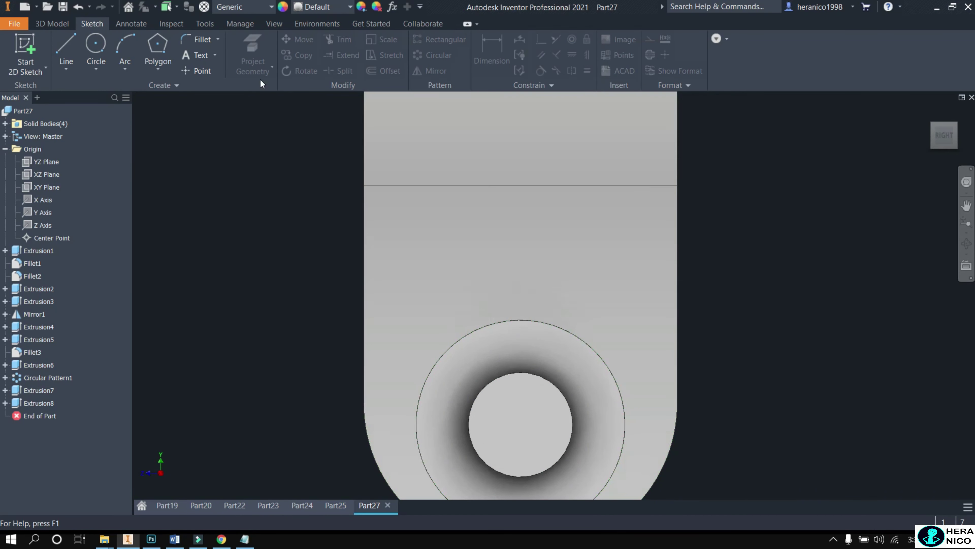
{"action": "left_click", "coordinate": [41, 24]}
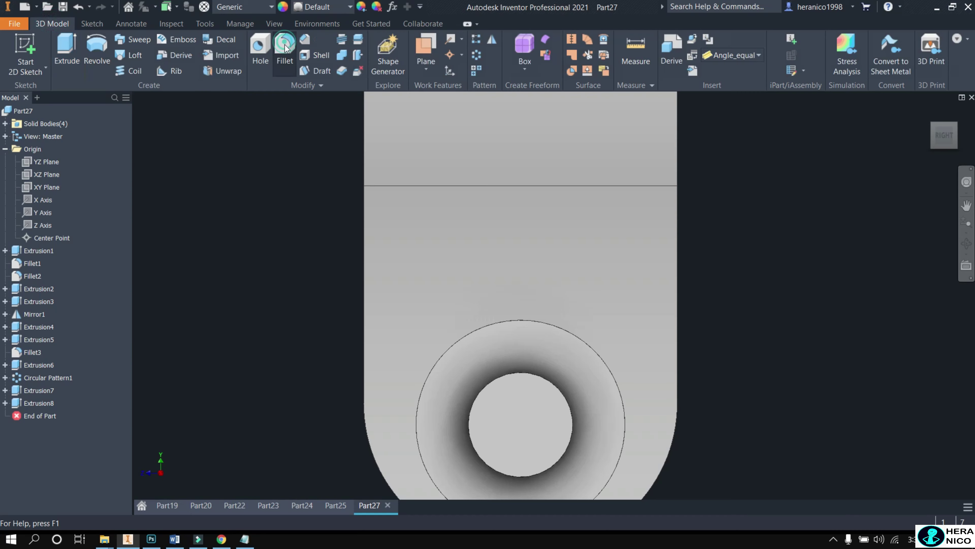
{"action": "left_click", "coordinate": [284, 48]}
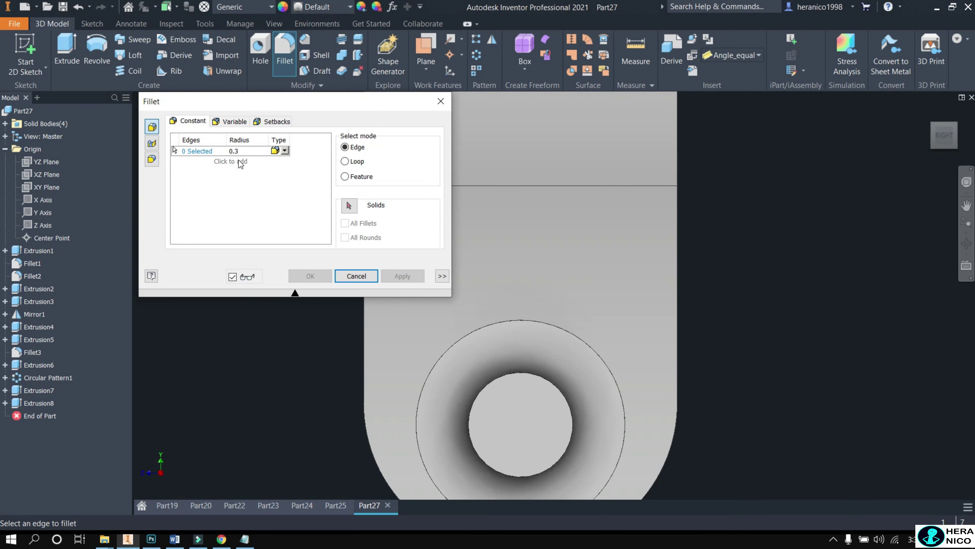
{"action": "left_click", "coordinate": [933, 120]}
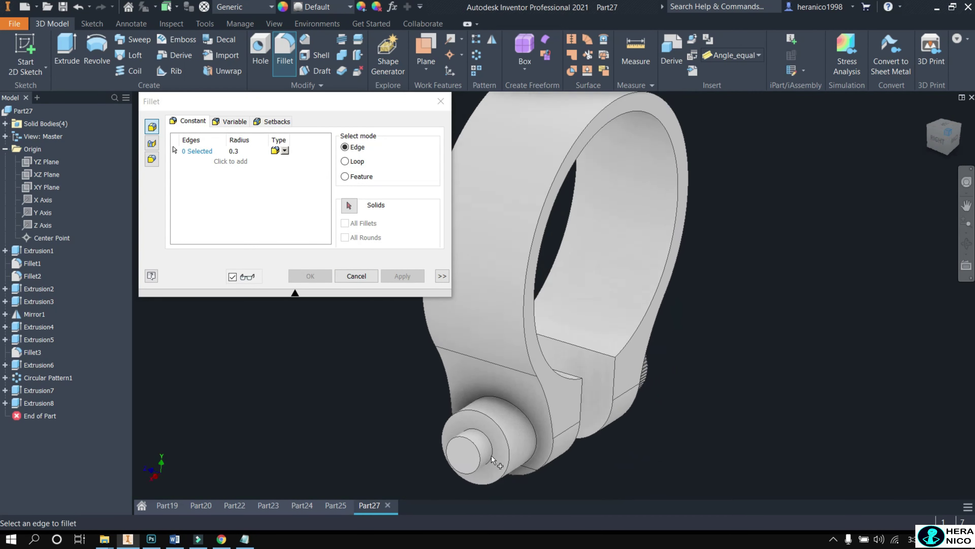
{"action": "scroll", "coordinate": [495, 441], "scroll_direction": "up", "scroll_amount": 5}
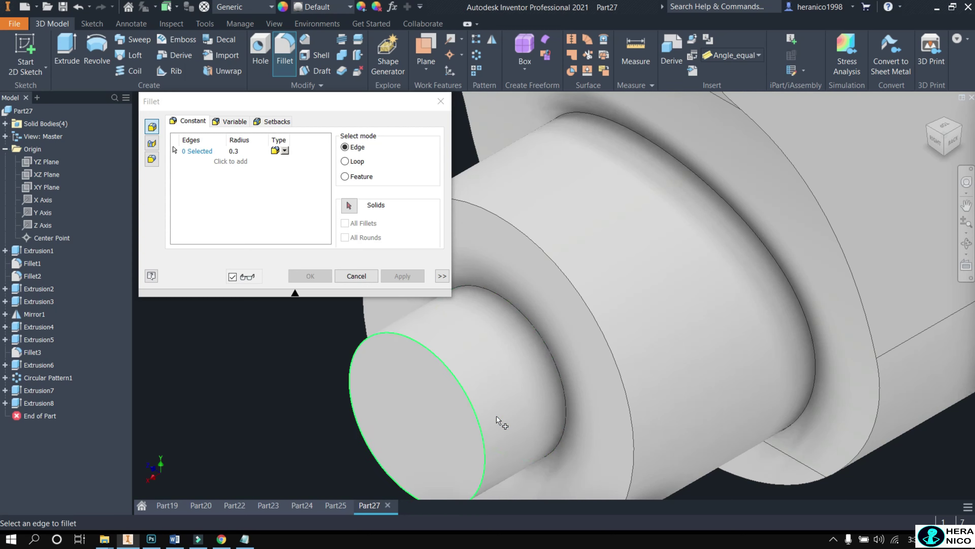
{"action": "left_click", "coordinate": [607, 341]}
{"action": "left_click", "coordinate": [404, 277]}
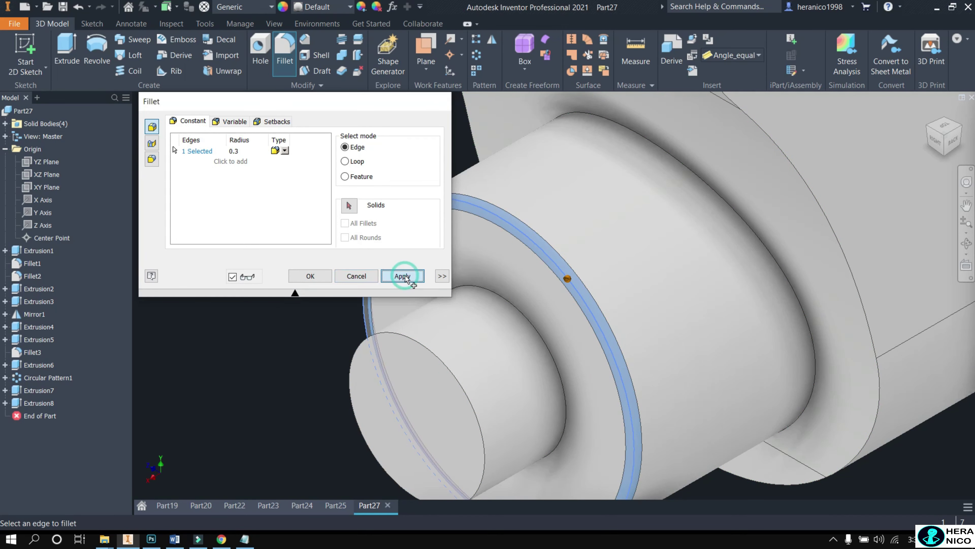
{"action": "left_click", "coordinate": [442, 101]}
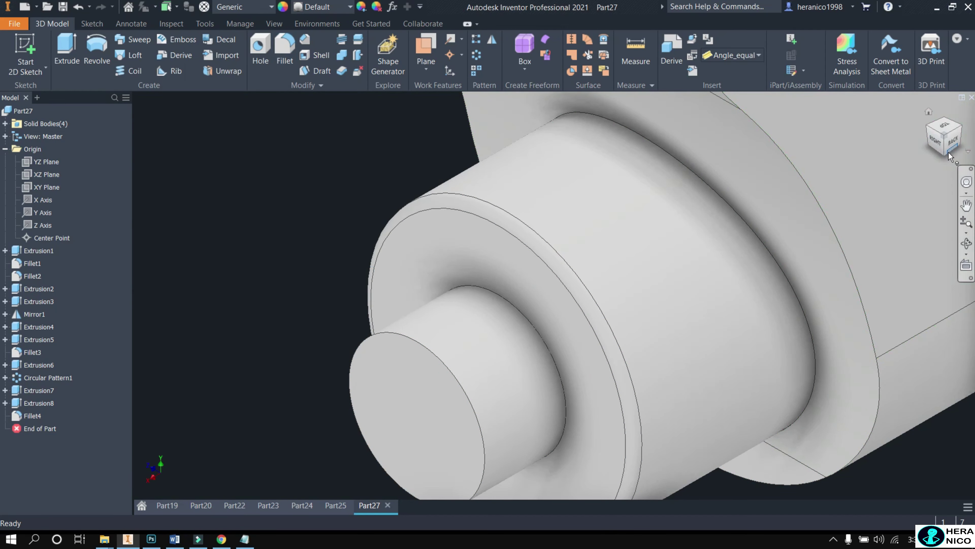
{"action": "left_click", "coordinate": [936, 142]}
{"action": "scroll", "coordinate": [553, 411], "scroll_direction": "up", "scroll_amount": 5}
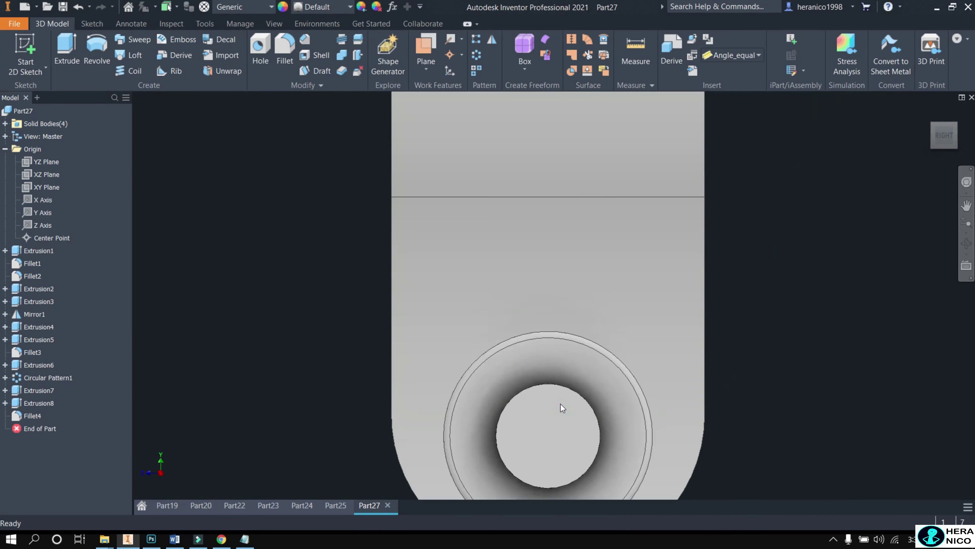
- Sketch a 3-sided polygon on the washer face, centred on its outer edge, bottom vertex on the inner arc
{"action": "left_click", "coordinate": [79, 24]}
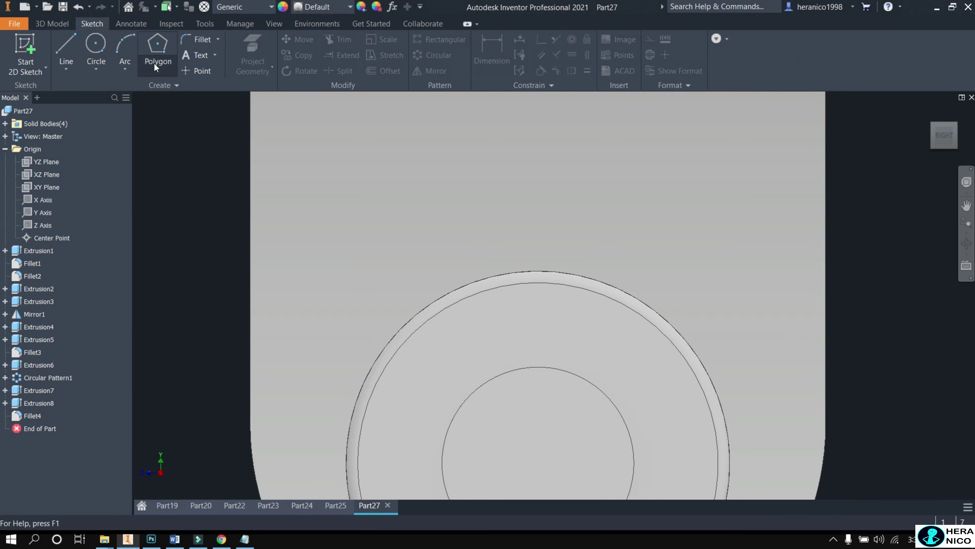
{"action": "left_click", "coordinate": [159, 46]}
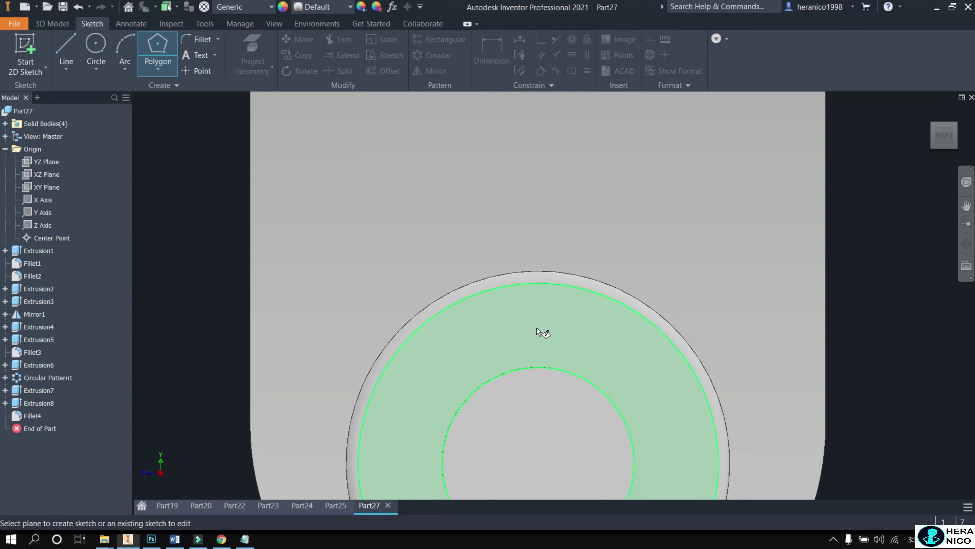
{"action": "left_click", "coordinate": [535, 327]}
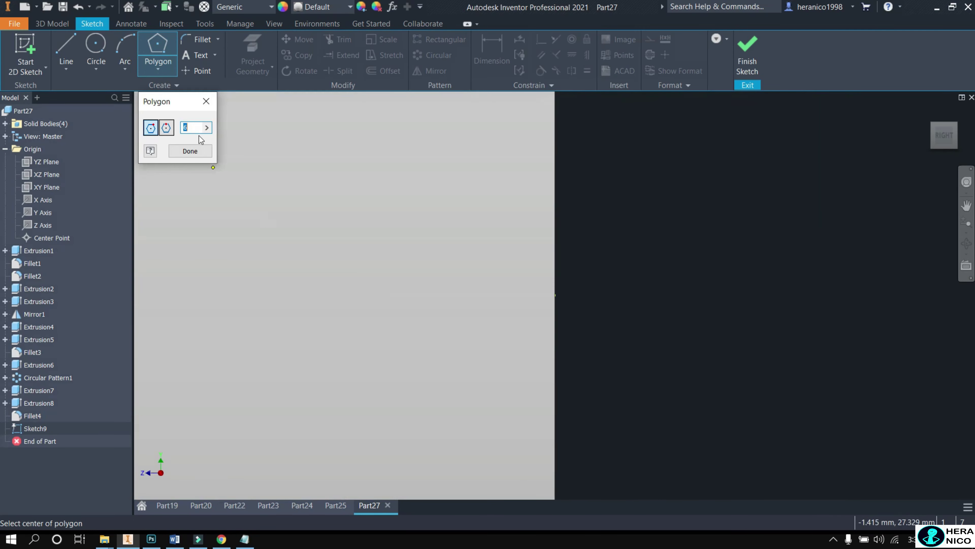
{"action": "key", "text": "BackSpace"}
{"action": "type", "text": "3"}
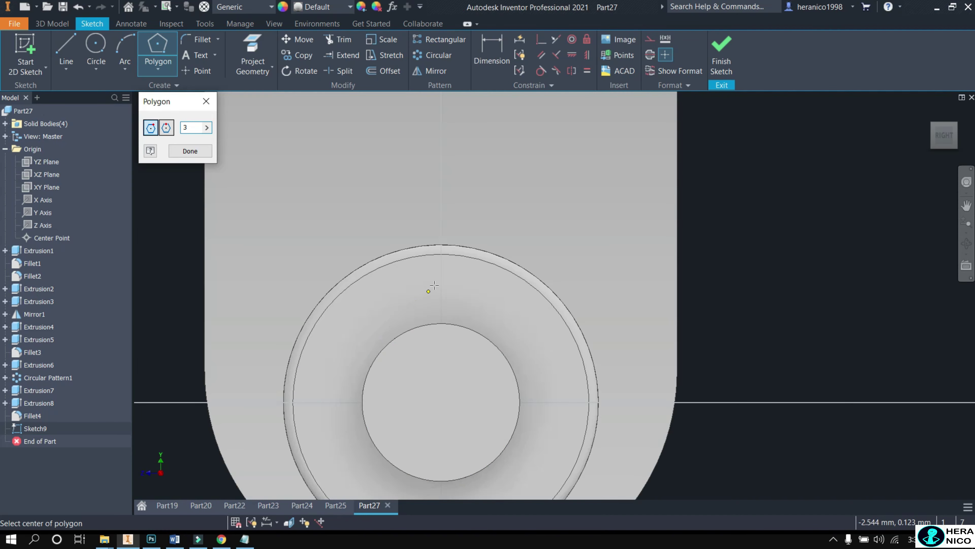
{"action": "scroll", "coordinate": [444, 248], "scroll_direction": "up", "scroll_amount": 3}
{"action": "scroll", "coordinate": [432, 245], "scroll_direction": "up", "scroll_amount": 2}
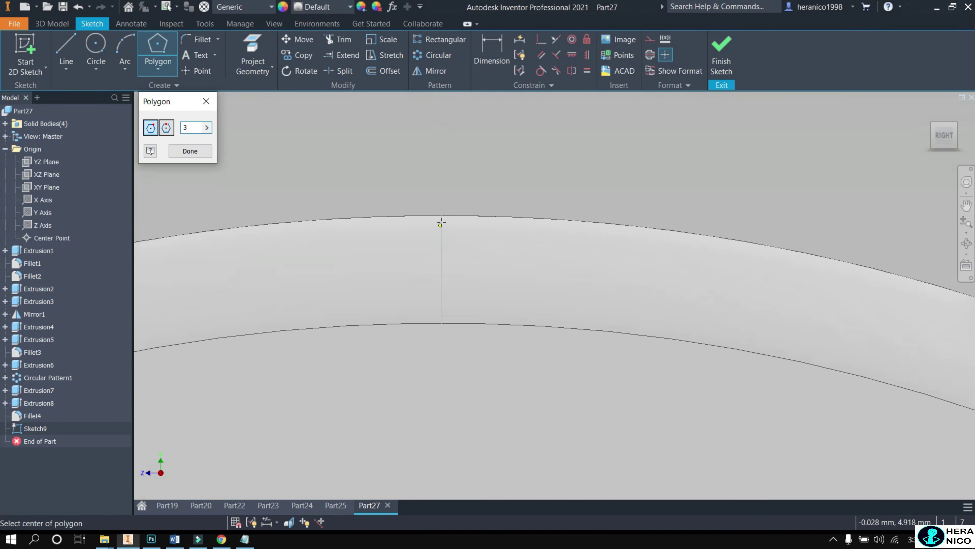
{"action": "left_click", "coordinate": [442, 215]}
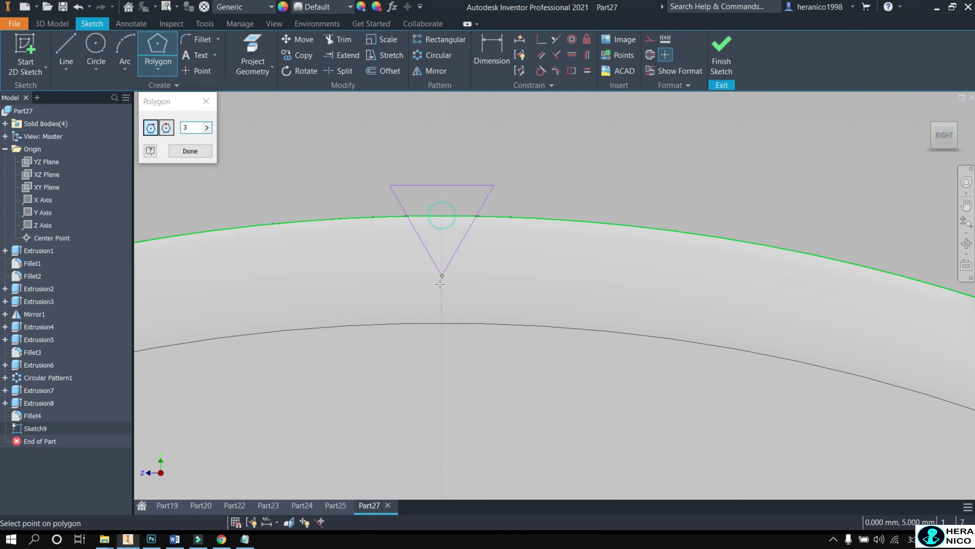
{"action": "left_click", "coordinate": [442, 322]}
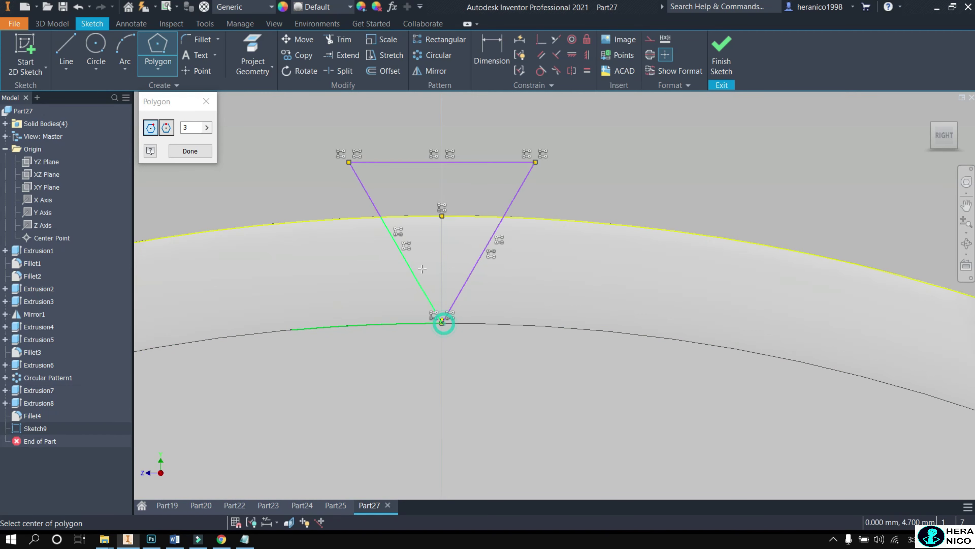
{"action": "left_click", "coordinate": [60, 23]}
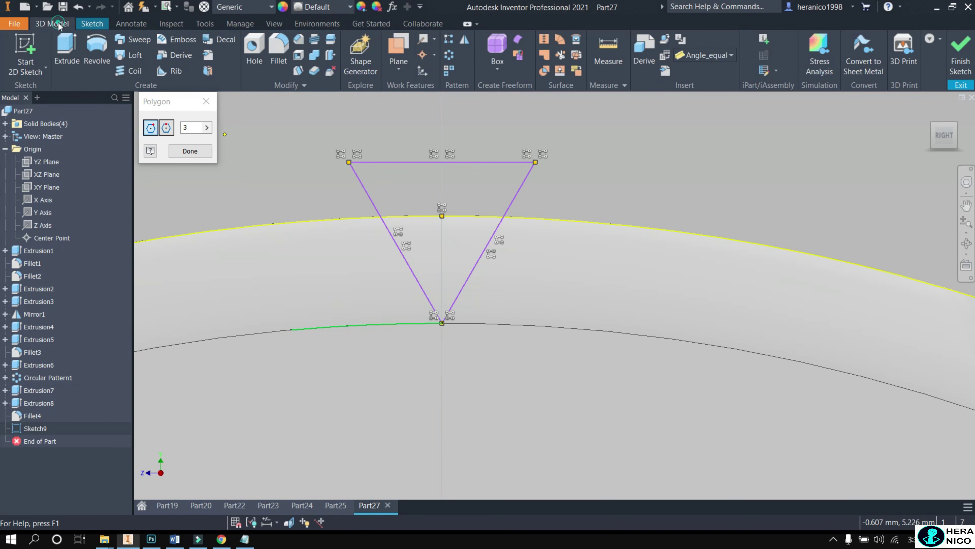
{"action": "left_click", "coordinate": [66, 48]}
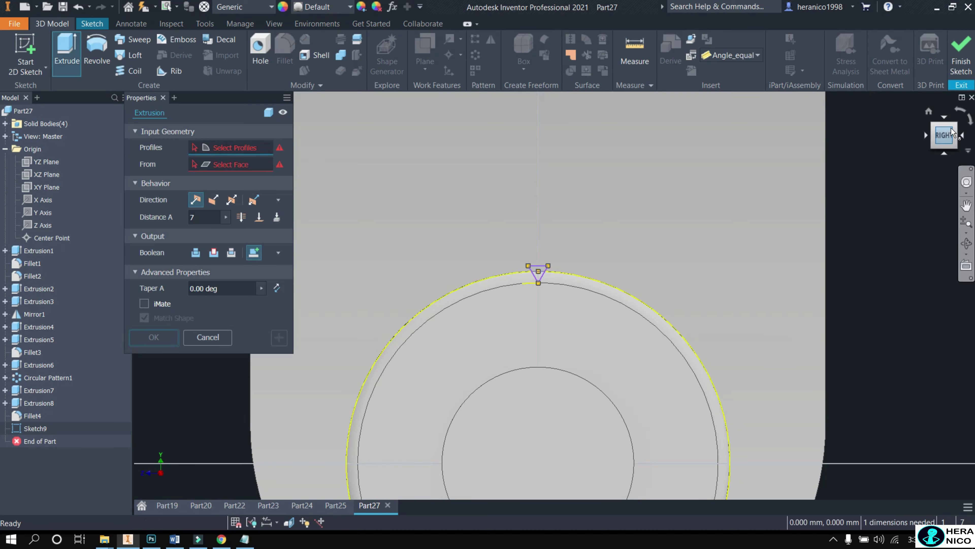
- Cut the triangle profile 7 mm into the nut's rim as a single lengthwise groove
{"action": "left_click", "coordinate": [953, 125]}
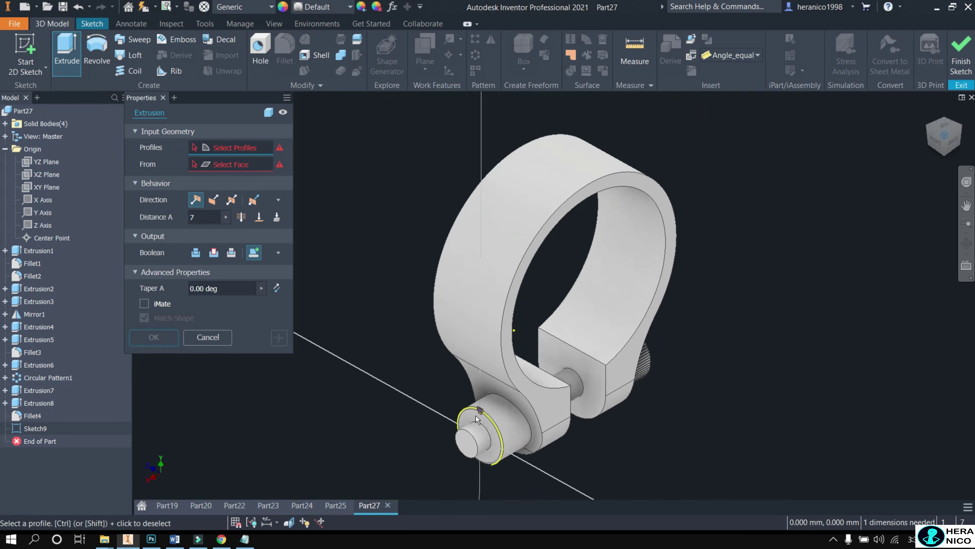
{"action": "scroll", "coordinate": [476, 415], "scroll_direction": "up", "scroll_amount": 3}
{"action": "scroll", "coordinate": [496, 411], "scroll_direction": "up", "scroll_amount": 3}
{"action": "scroll", "coordinate": [456, 412], "scroll_direction": "up", "scroll_amount": 5}
{"action": "scroll", "coordinate": [456, 415], "scroll_direction": "up", "scroll_amount": 3}
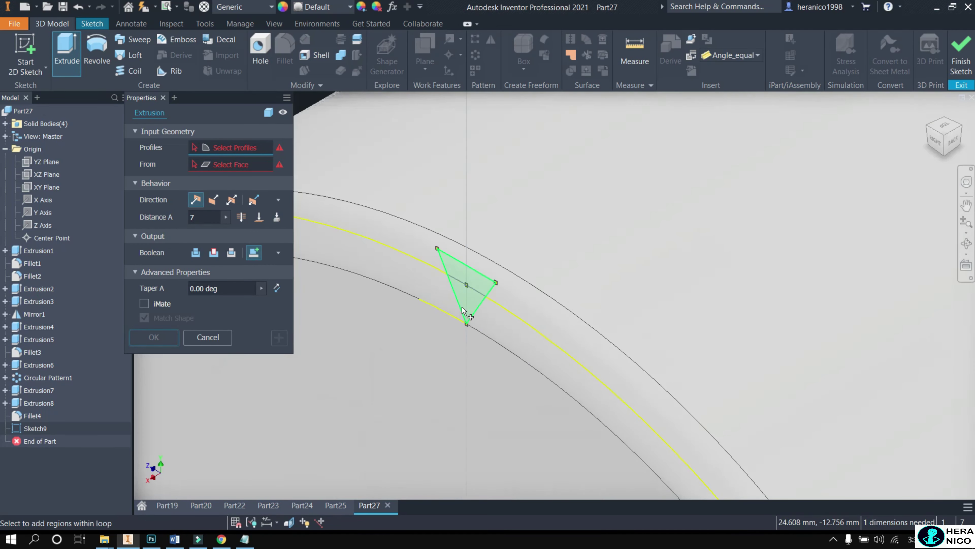
{"action": "scroll", "coordinate": [464, 306], "scroll_direction": "up", "scroll_amount": 5}
{"action": "left_click", "coordinate": [474, 292]}
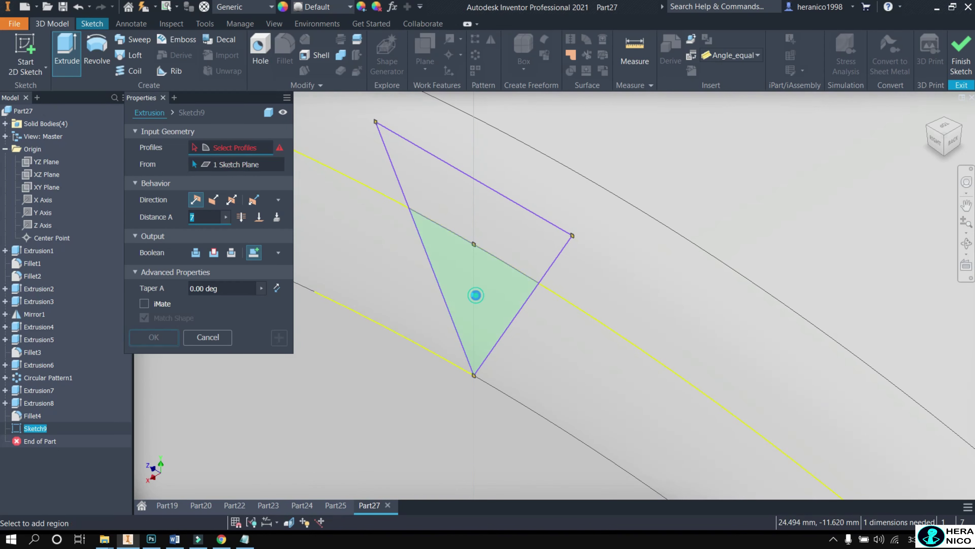
{"action": "left_click", "coordinate": [220, 254]}
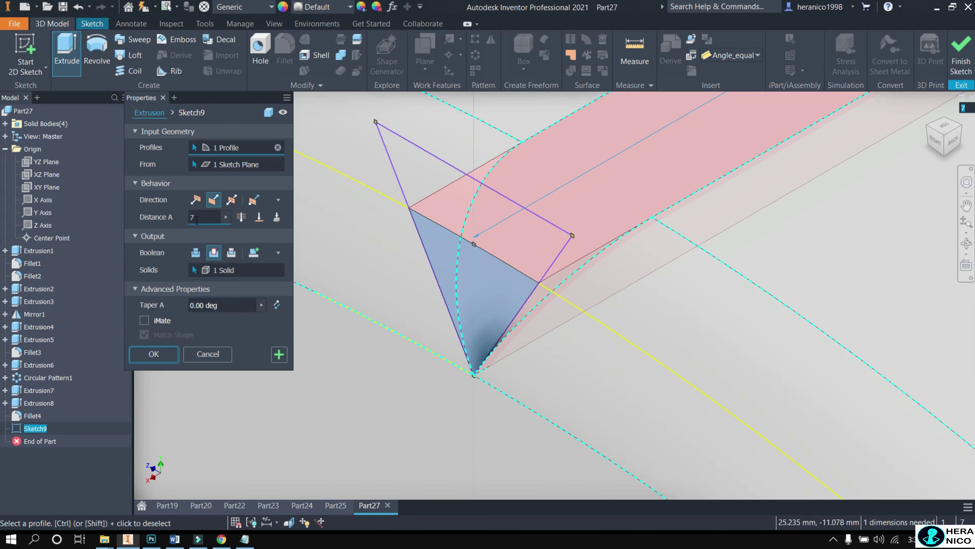
{"action": "left_click", "coordinate": [153, 352]}
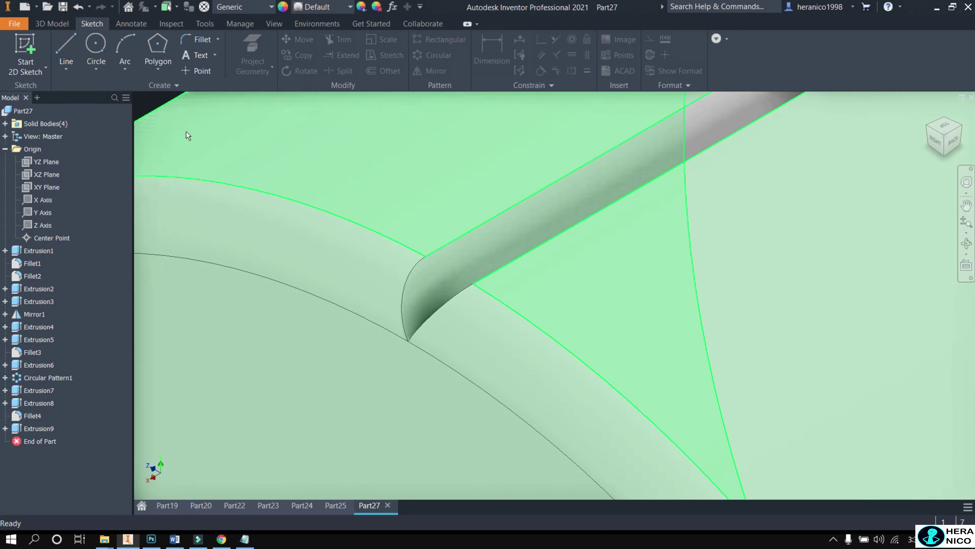
{"action": "left_click", "coordinate": [65, 27]}
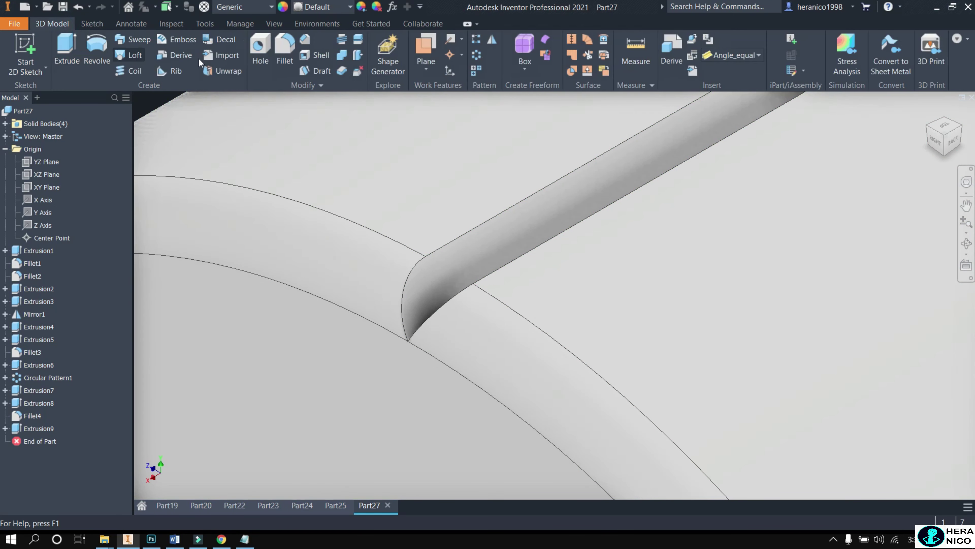
- Circular-pattern the groove 70 times over 360° around the bolt head's cylindrical face
{"action": "left_click", "coordinate": [478, 57]}
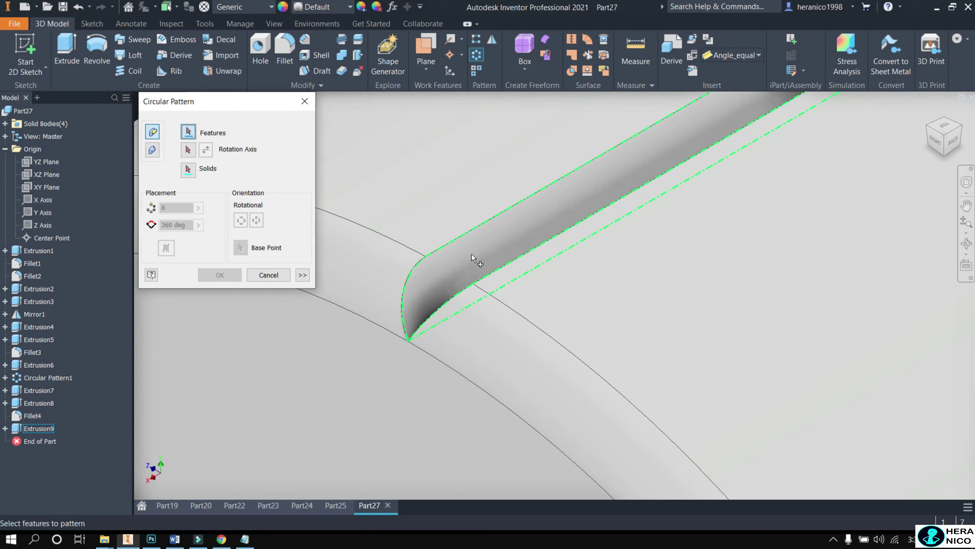
{"action": "left_click", "coordinate": [438, 250]}
{"action": "left_click", "coordinate": [192, 152]}
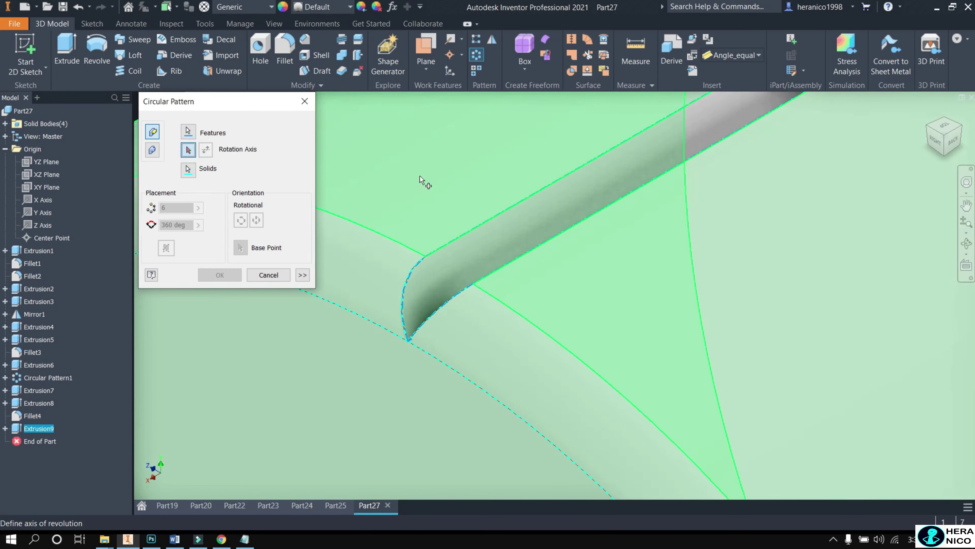
{"action": "left_click", "coordinate": [420, 181]}
{"action": "scroll", "coordinate": [421, 175], "scroll_direction": "up", "scroll_amount": 5}
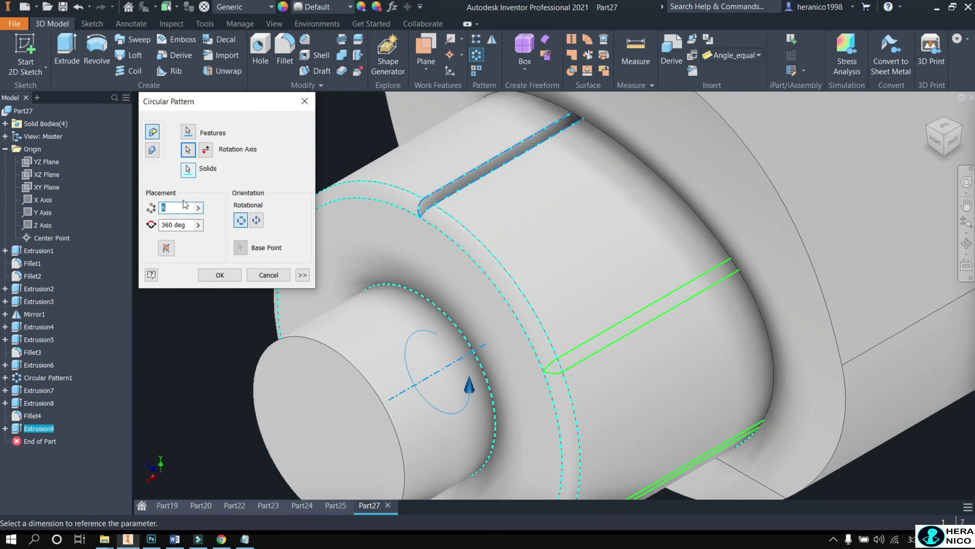
{"action": "key", "text": "BackSpace"}
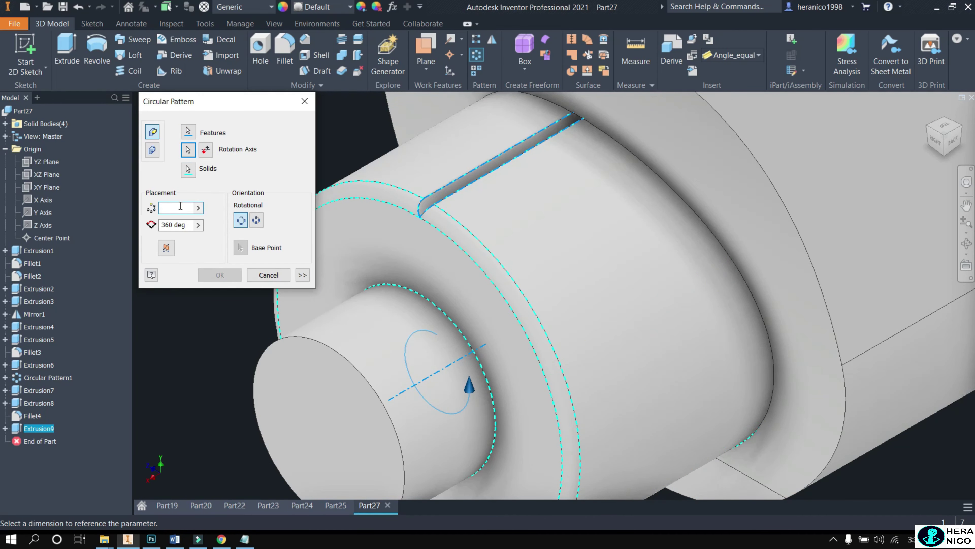
{"action": "type", "text": "70"}
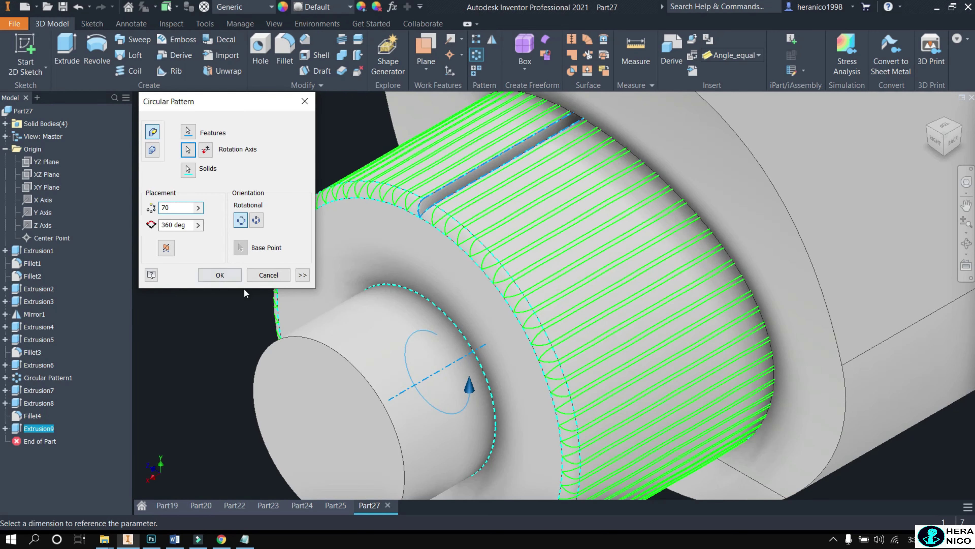
{"action": "left_click", "coordinate": [224, 275]}
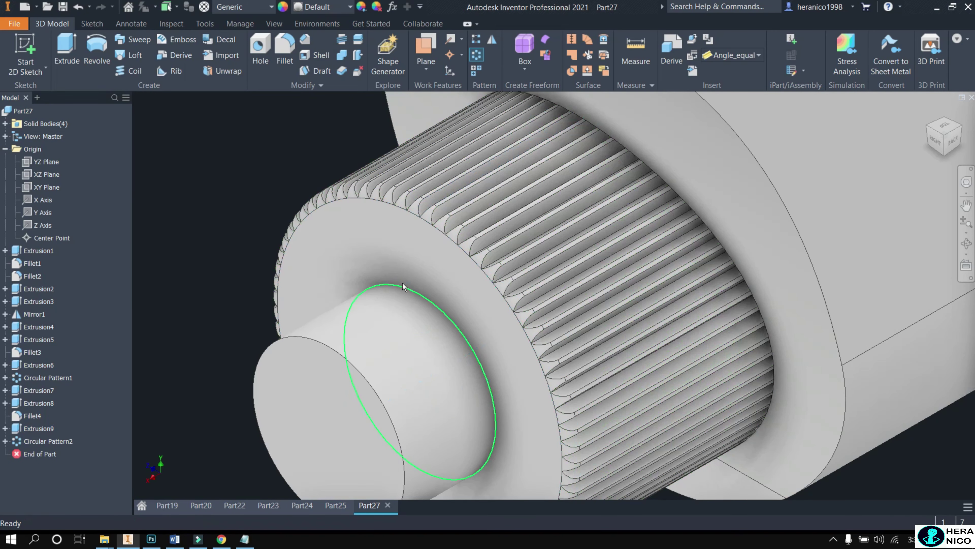
{"action": "scroll", "coordinate": [546, 275], "scroll_direction": "up", "scroll_amount": 5}
{"action": "scroll", "coordinate": [579, 271], "scroll_direction": "up", "scroll_amount": 3}
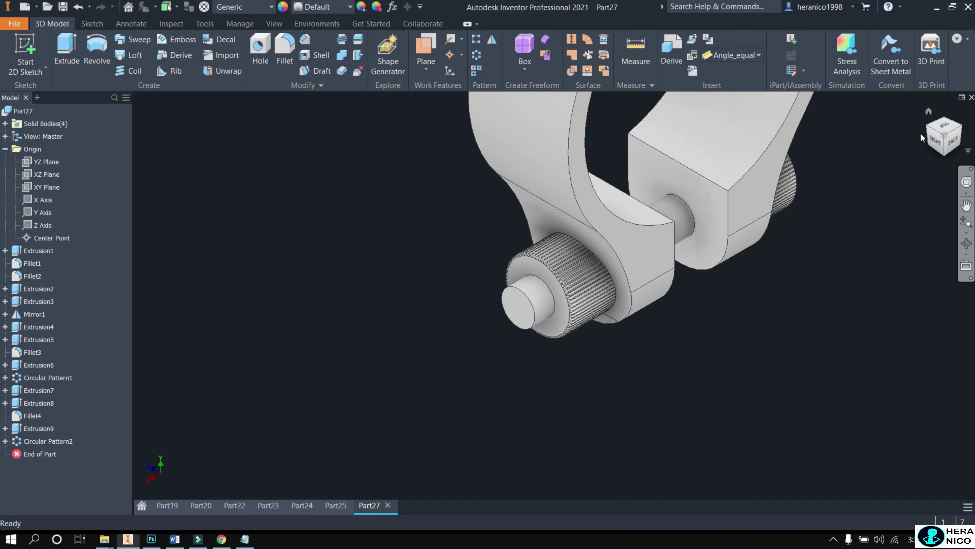
{"action": "left_click", "coordinate": [940, 138]}
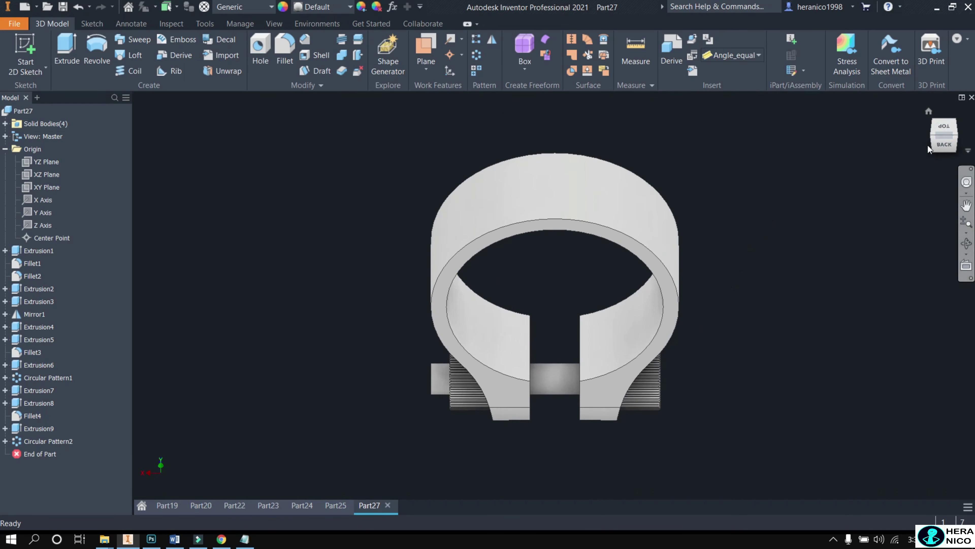
- Orbit with the ViewCube, then snap to its LEFT face view of the clamp
{"action": "left_click_drag", "start_coordinate": [933, 142], "coordinate": [959, 145]}
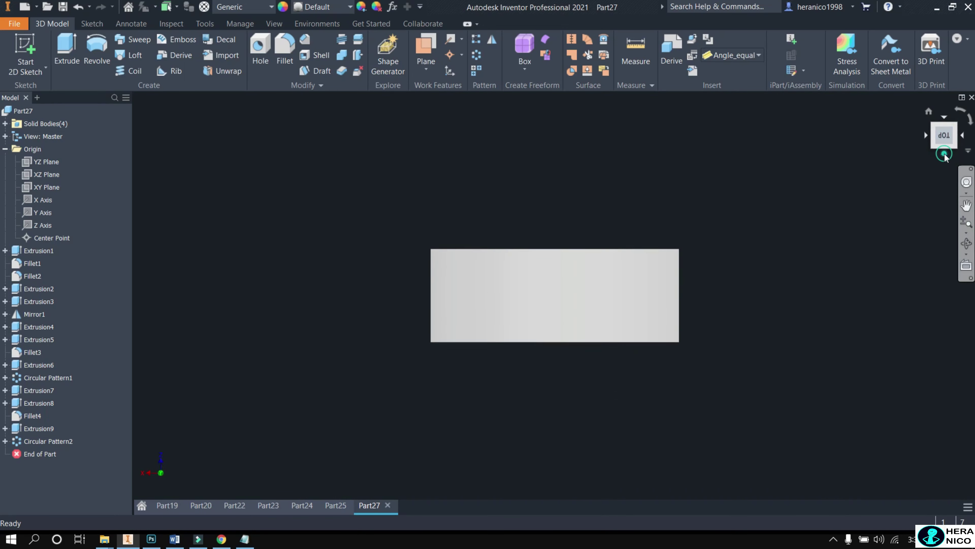
{"action": "left_click", "coordinate": [960, 142]}
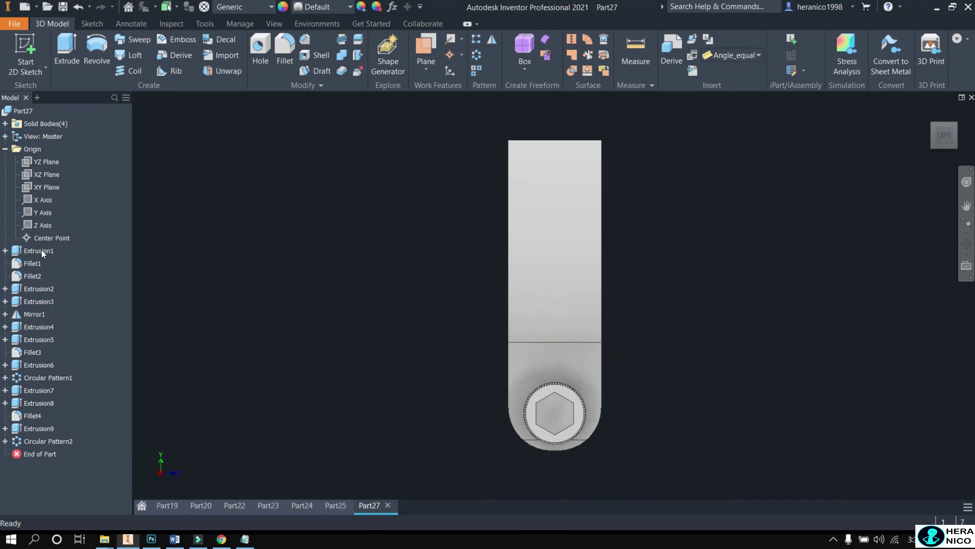
- On the YZ plane, sketch a vertical 7 mm-wide center-to-center slot from the origin past the top edge
{"action": "left_click", "coordinate": [32, 165]}
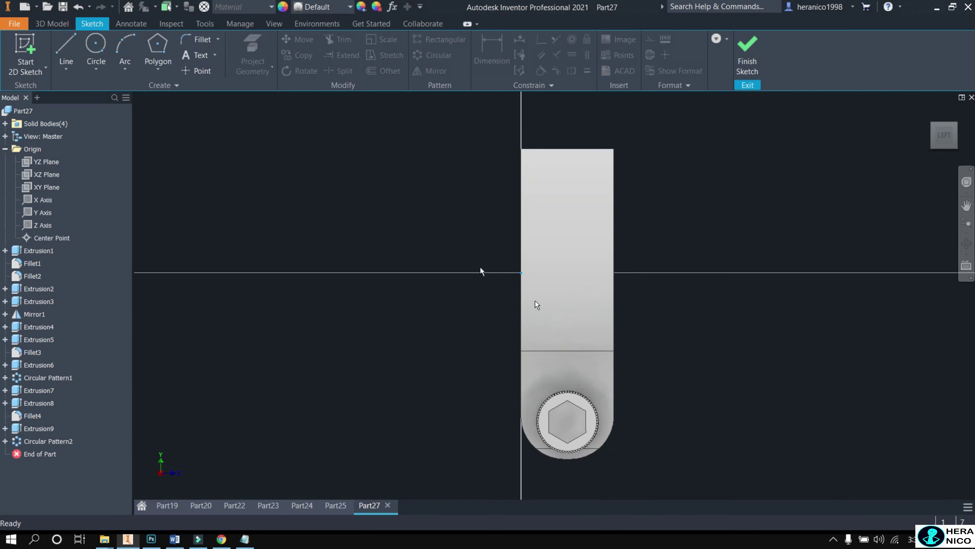
{"action": "left_click", "coordinate": [171, 64]}
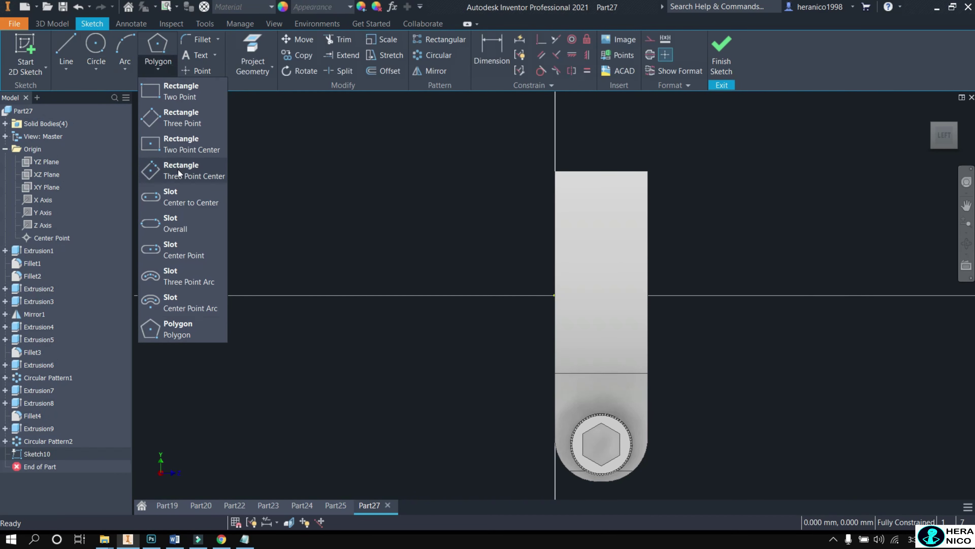
{"action": "left_click", "coordinate": [175, 197]}
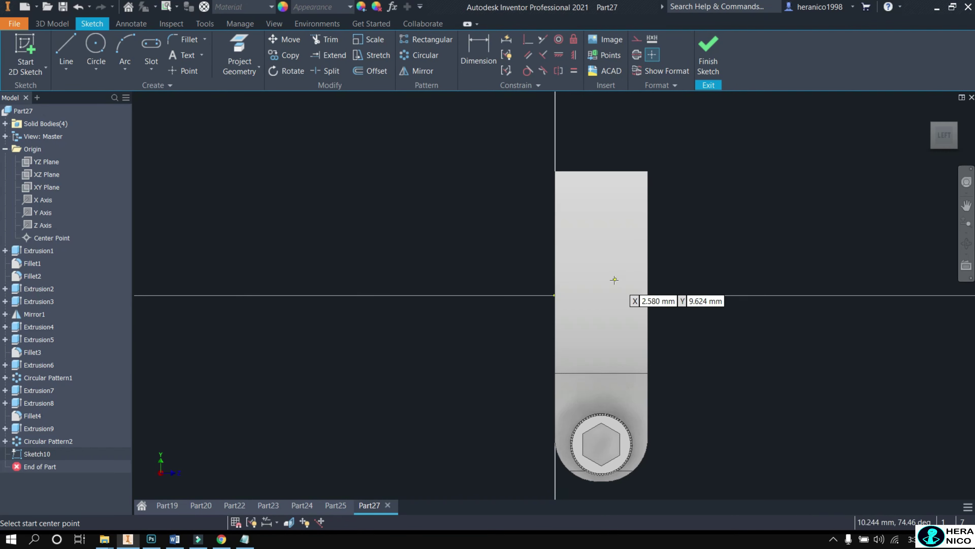
{"action": "scroll", "coordinate": [605, 283], "scroll_direction": "up", "scroll_amount": 5}
{"action": "scroll", "coordinate": [591, 184], "scroll_direction": "down", "scroll_amount": 4}
{"action": "scroll", "coordinate": [590, 150], "scroll_direction": "down", "scroll_amount": 3}
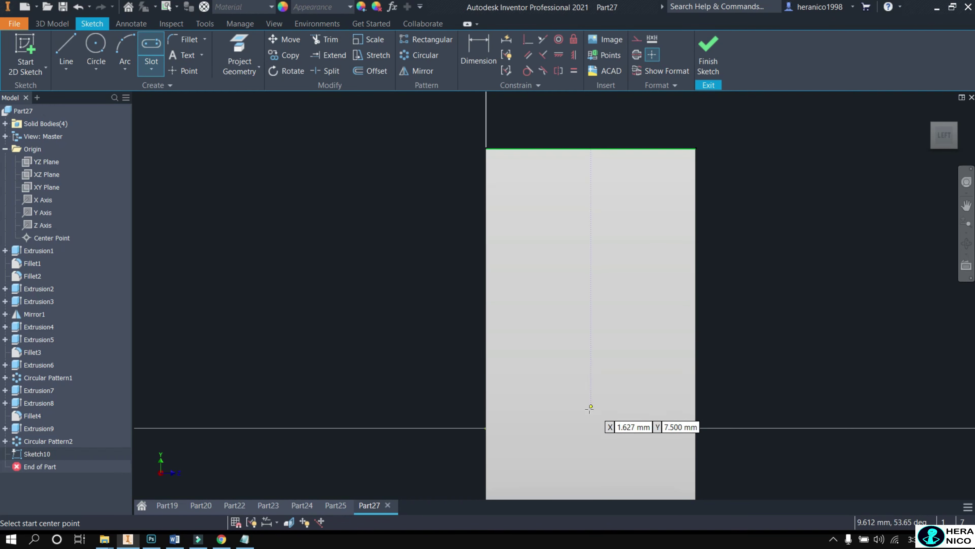
{"action": "left_click", "coordinate": [590, 427]}
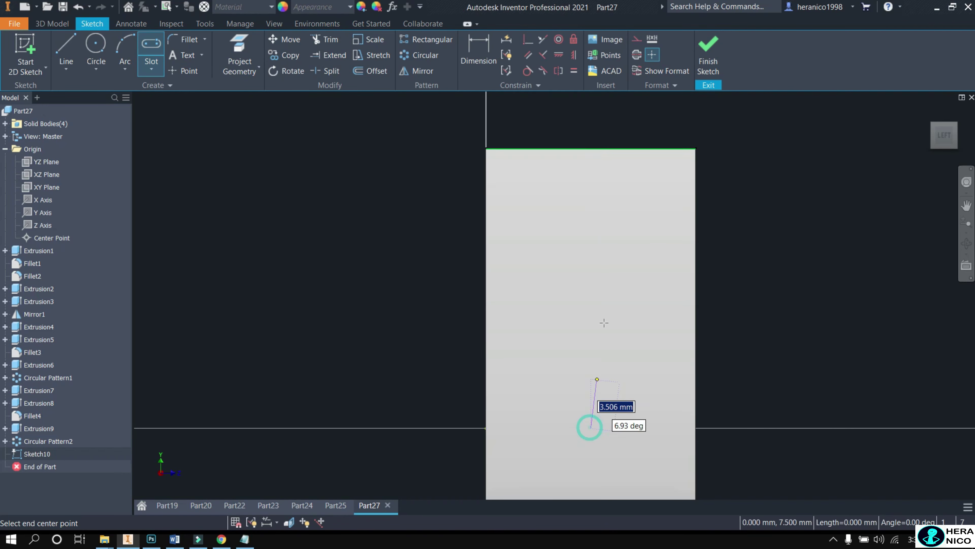
{"action": "left_click", "coordinate": [591, 128]}
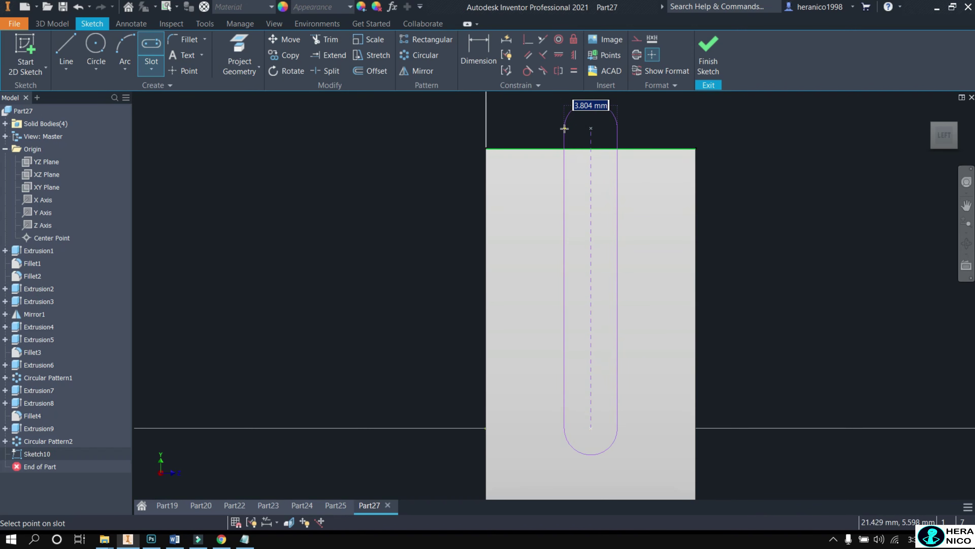
{"action": "key", "text": "Return"}
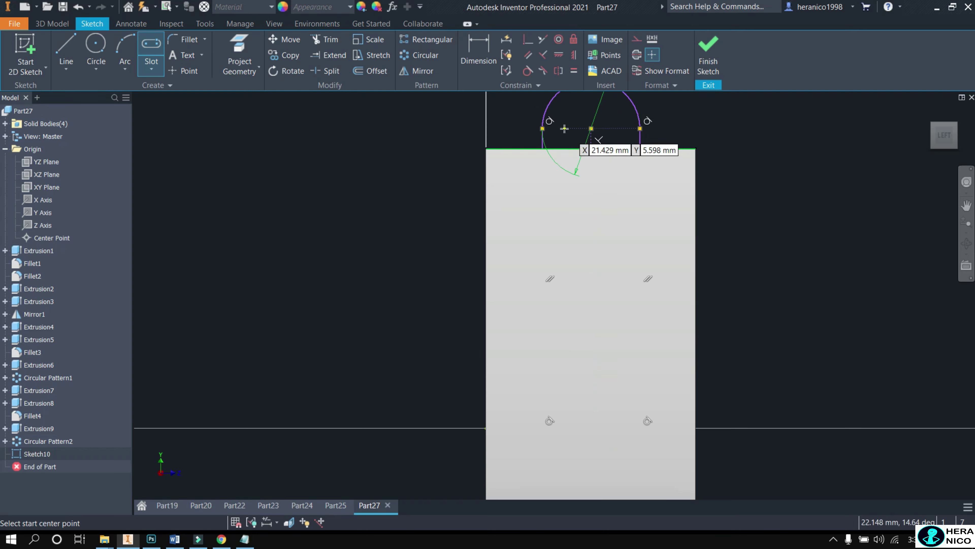
{"action": "key", "text": "Escape"}
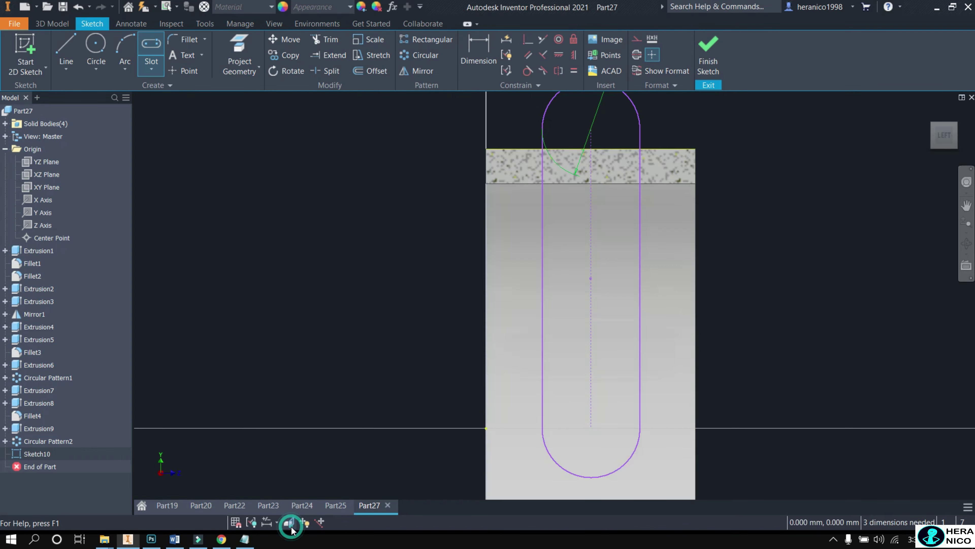
{"action": "left_click", "coordinate": [63, 27]}
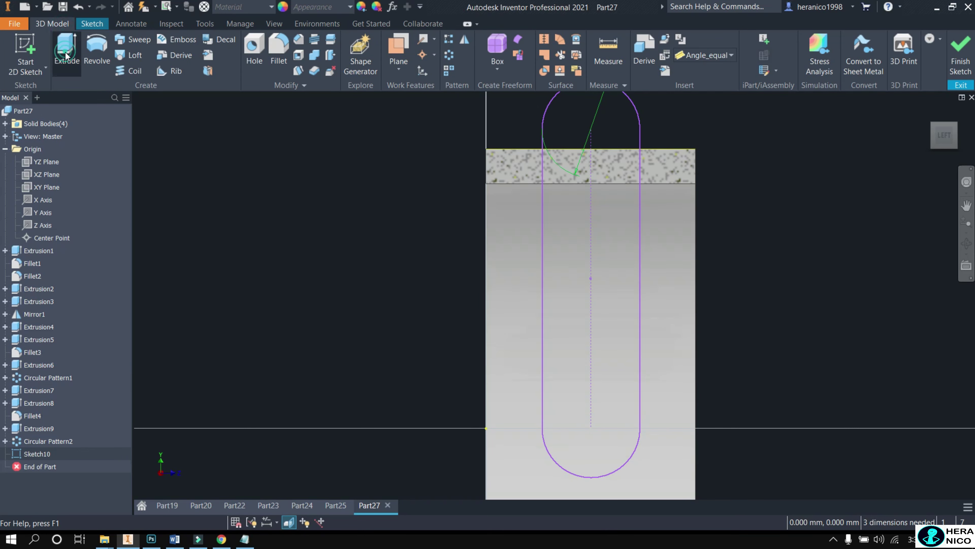
- Select both slot sketch profiles as a symmetric cut extrusion through the clamp
{"action": "left_click", "coordinate": [556, 223]}
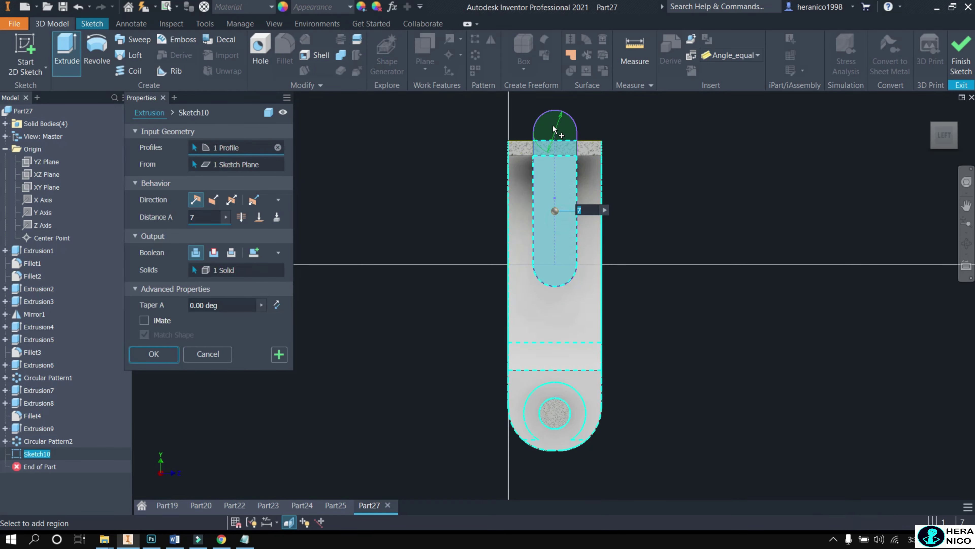
{"action": "left_click", "coordinate": [554, 129]}
{"action": "left_click_drag", "start_coordinate": [937, 135], "coordinate": [904, 140]}
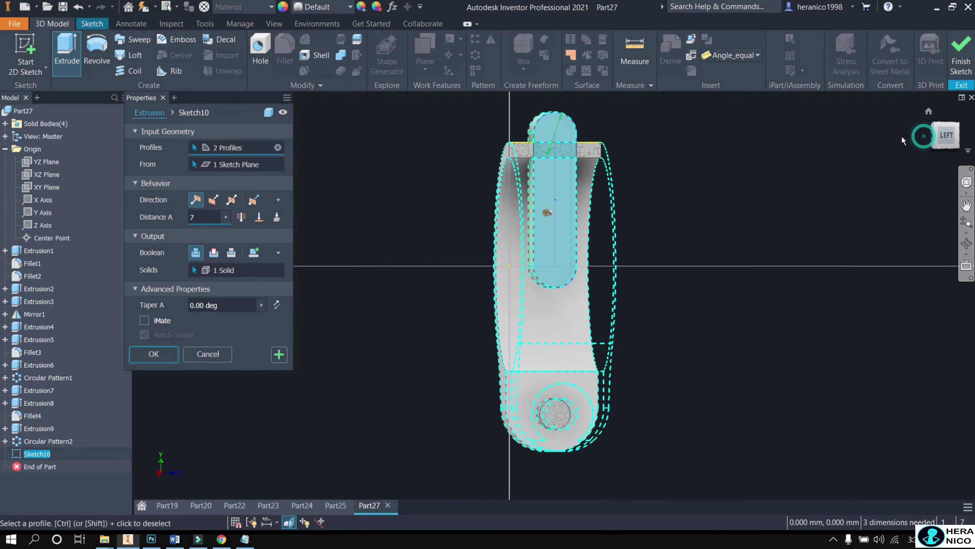
{"action": "left_click", "coordinate": [904, 140]}
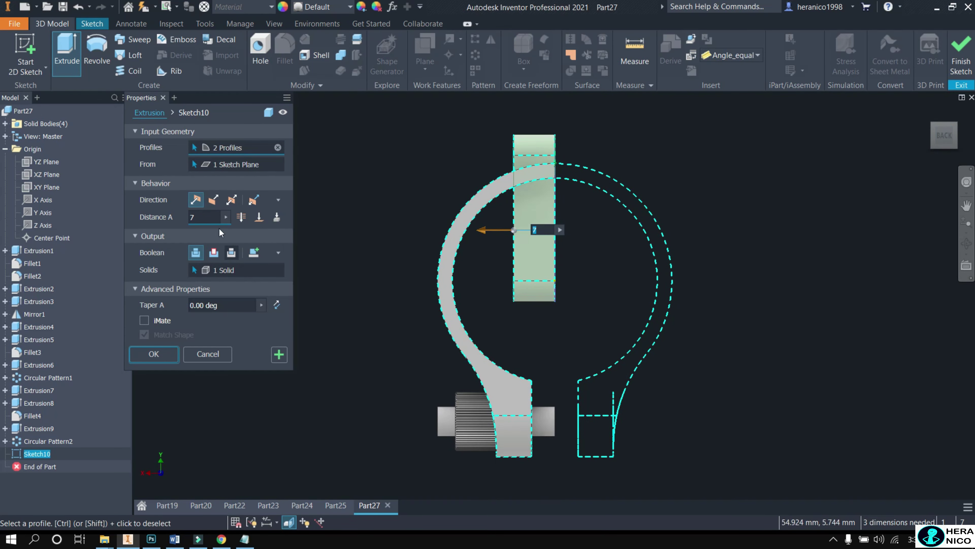
{"action": "left_click", "coordinate": [232, 200]}
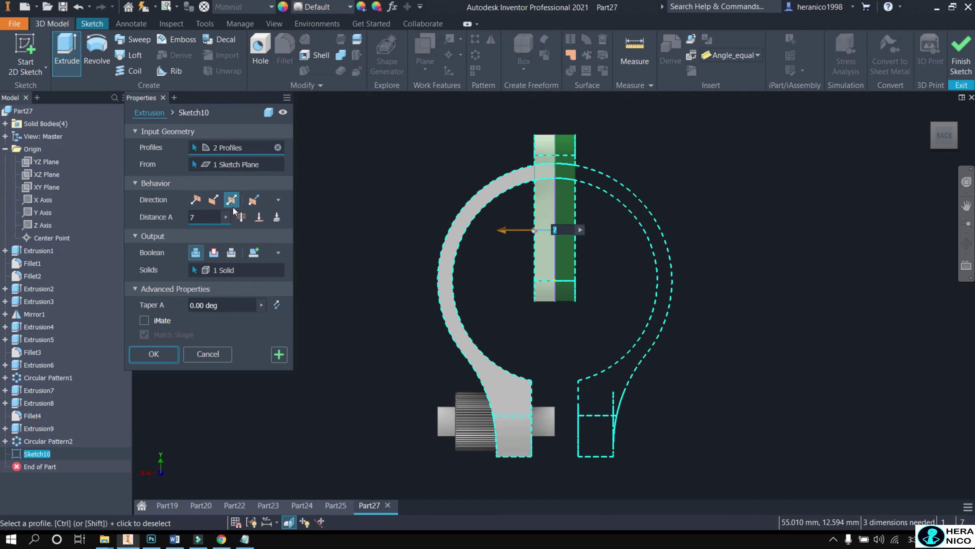
{"action": "left_click", "coordinate": [213, 253]}
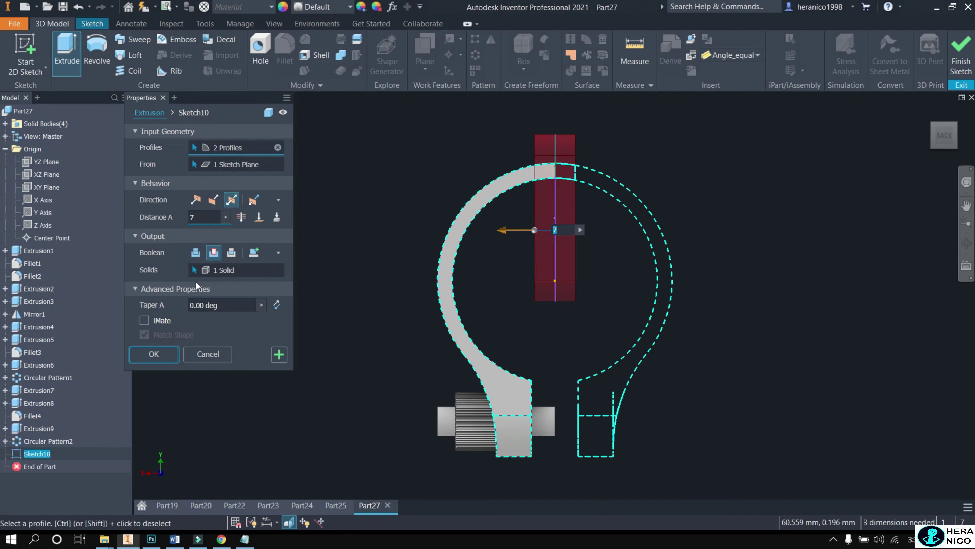
{"action": "mouse_move", "coordinate": [944, 135]}
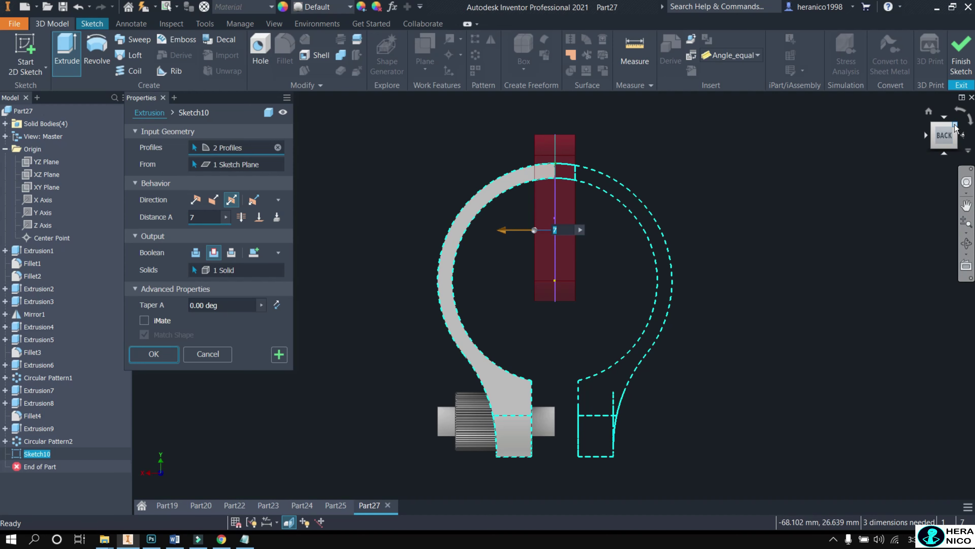
- Extend the symmetric slot cut to 73.75 mm deep and accept it
{"action": "left_click", "coordinate": [928, 111]}
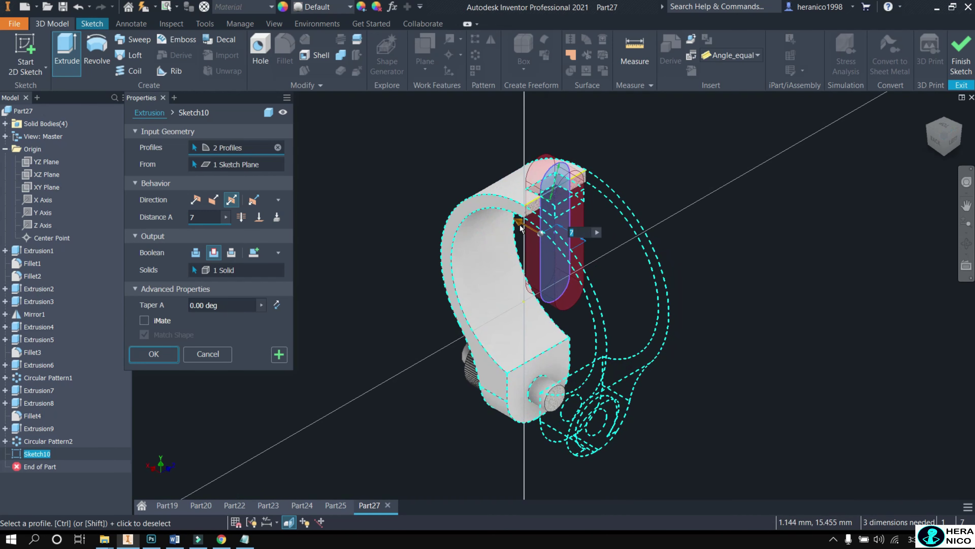
{"action": "left_click_drag", "start_coordinate": [521, 228], "coordinate": [378, 193]}
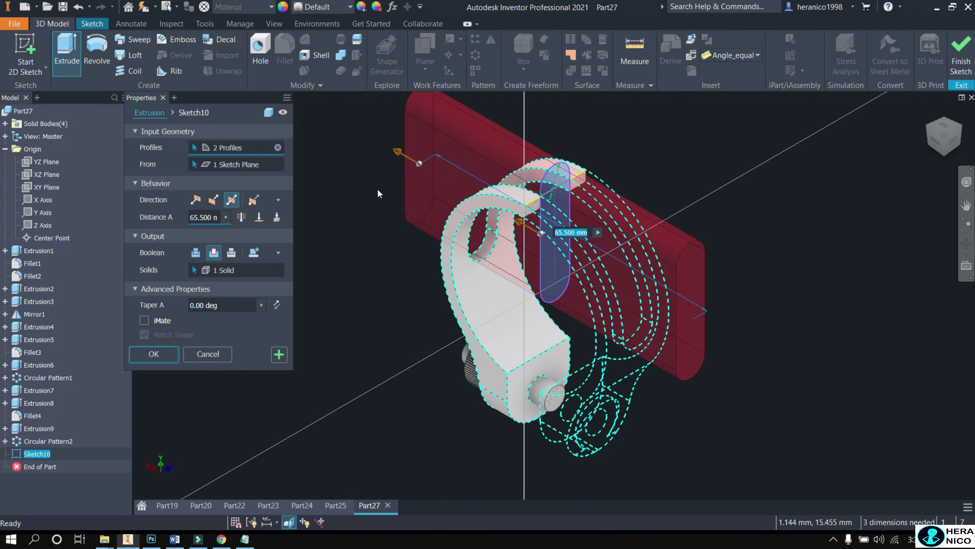
{"action": "left_click_drag", "start_coordinate": [378, 194], "coordinate": [360, 180]}
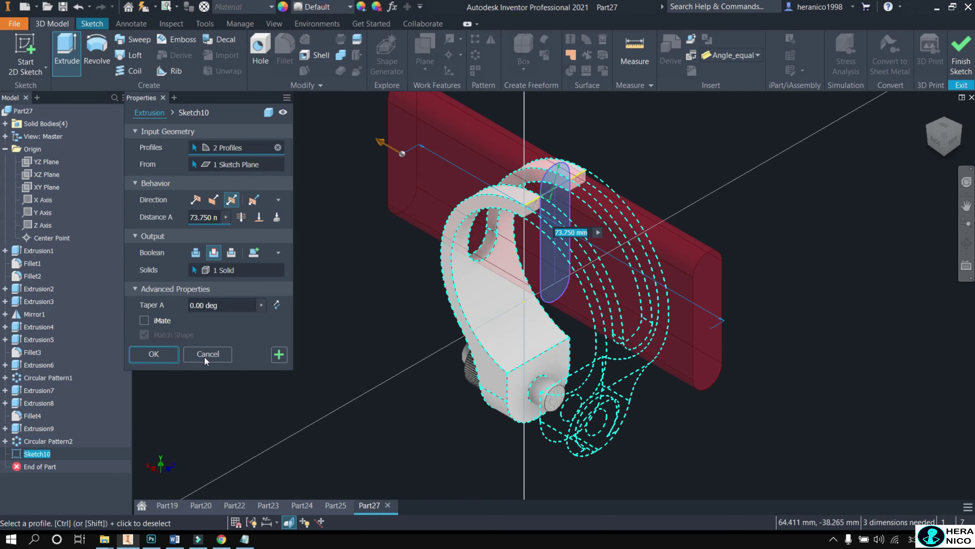
{"action": "left_click", "coordinate": [153, 354]}
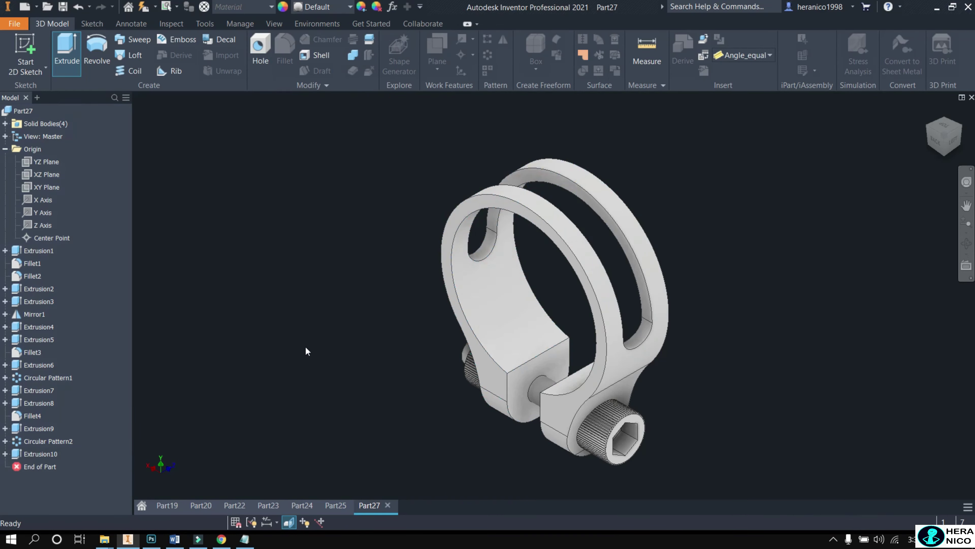
{"action": "mouse_move", "coordinate": [952, 143]}
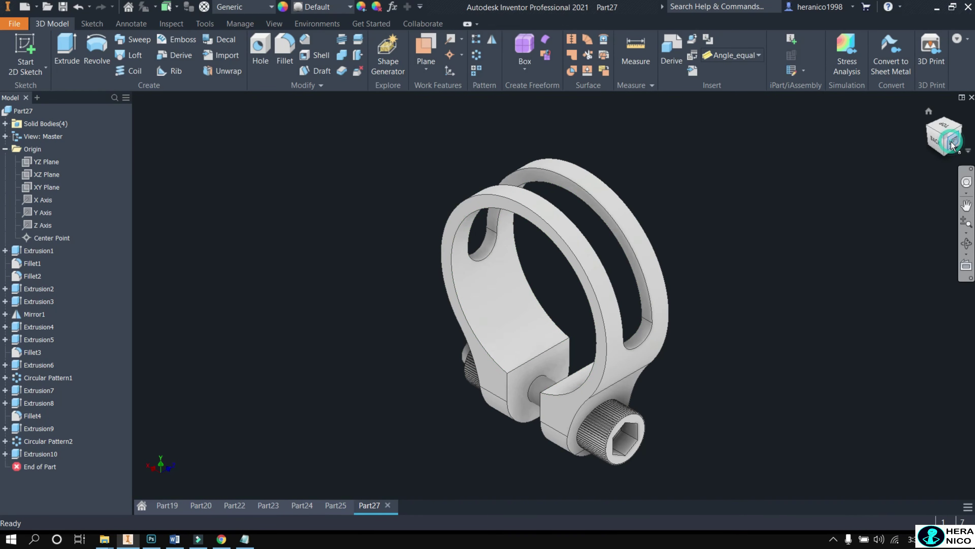
{"action": "left_click", "coordinate": [940, 149]}
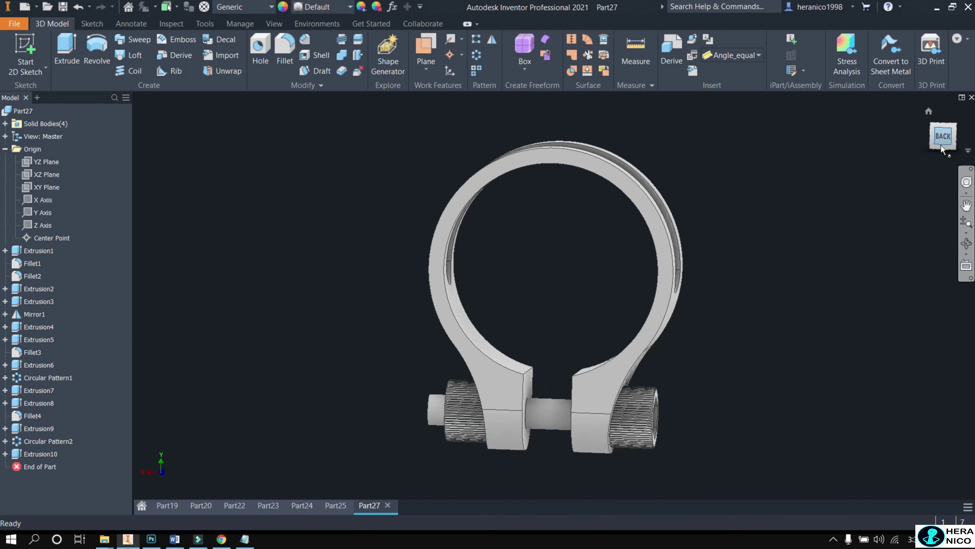
{"action": "left_click", "coordinate": [925, 130]}
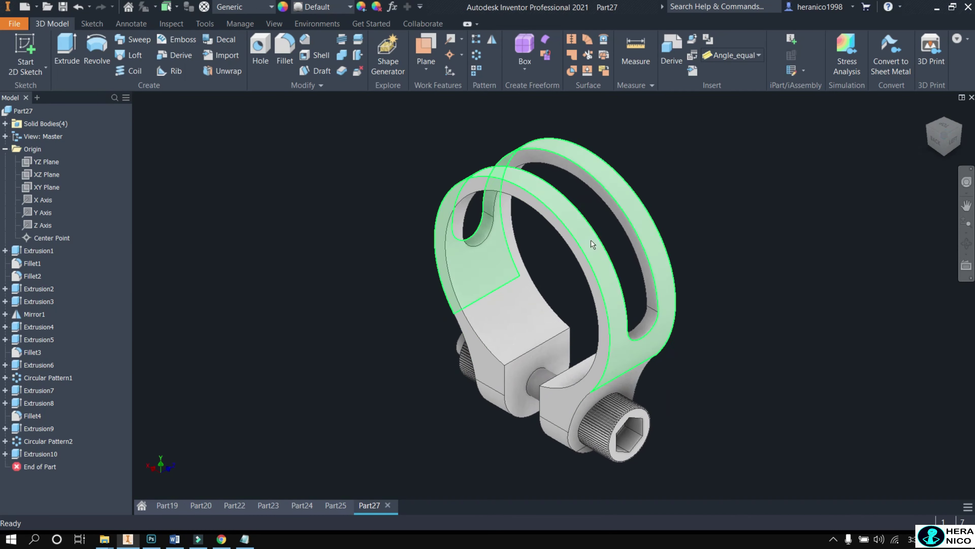
- Fillet the ring's outer and inner edges and the block's edge loop at radius 1
{"action": "left_click", "coordinate": [281, 47]}
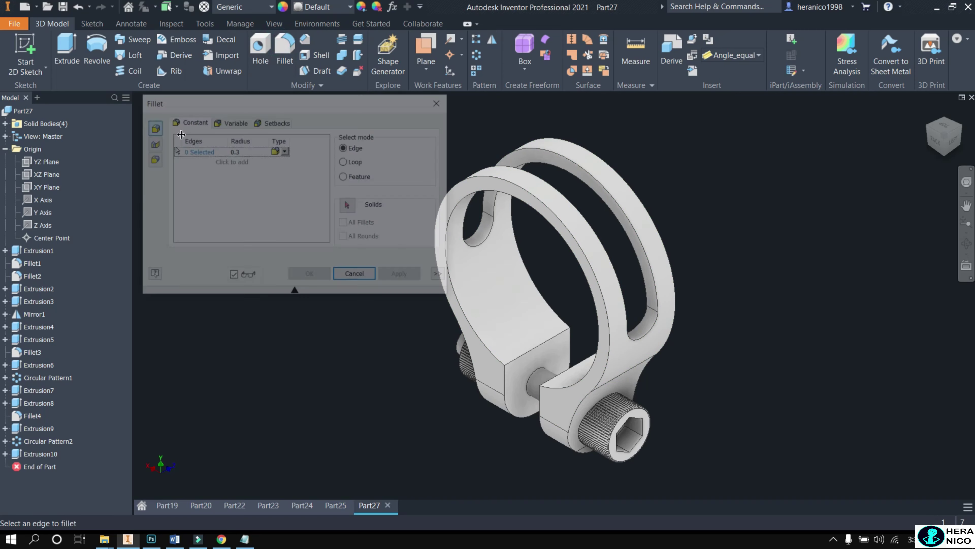
{"action": "key", "text": "BackSpace"}
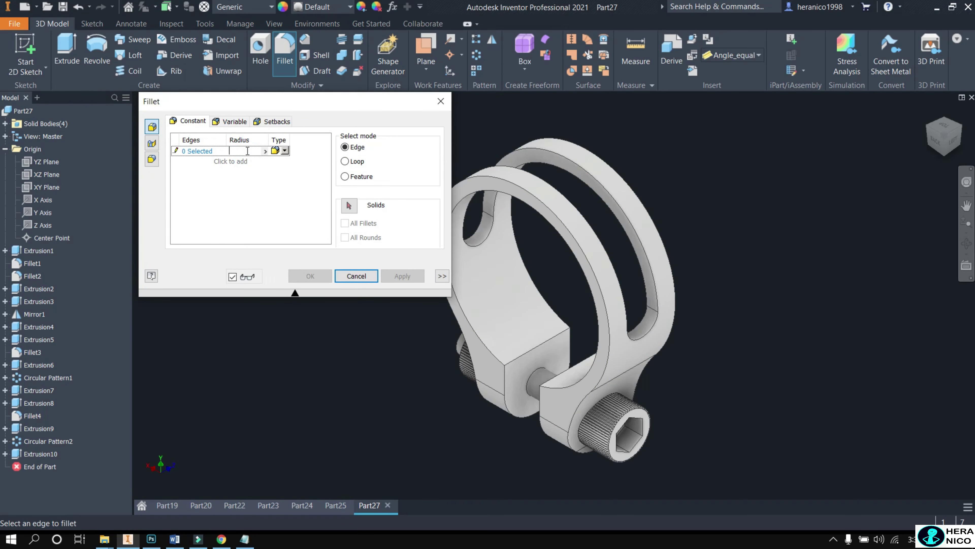
{"action": "type", "text": "1"}
{"action": "left_click", "coordinate": [572, 238]}
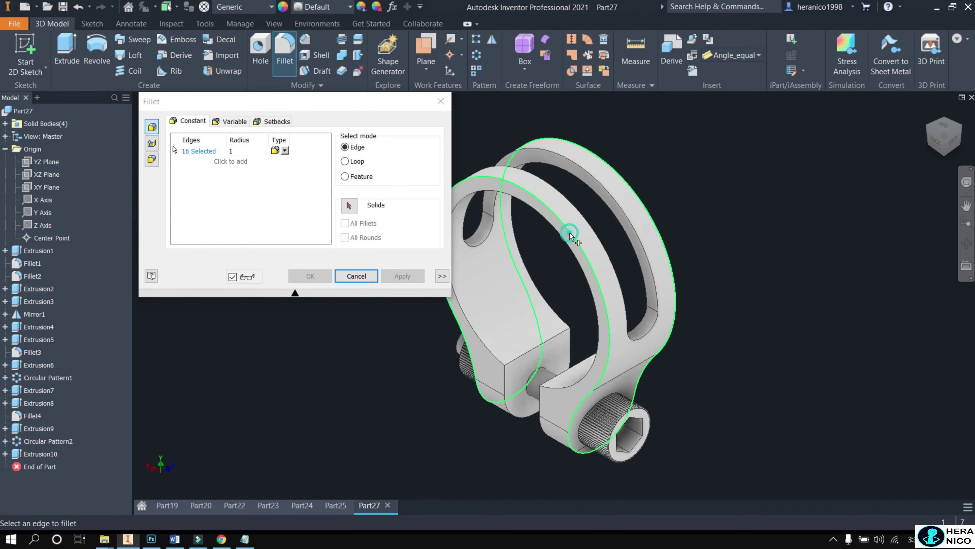
{"action": "scroll", "coordinate": [565, 240], "scroll_direction": "up", "scroll_amount": 5}
{"action": "scroll", "coordinate": [568, 246], "scroll_direction": "down", "scroll_amount": 5}
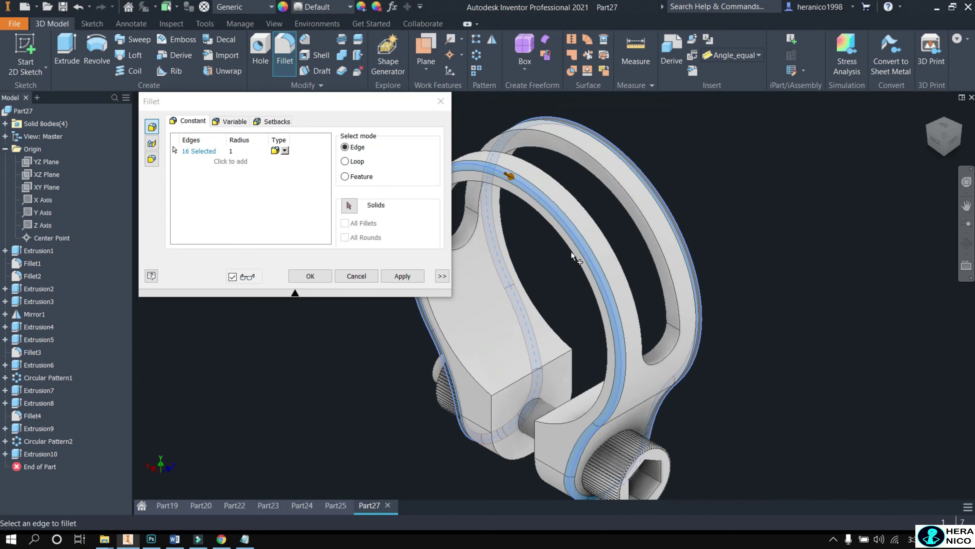
{"action": "left_click", "coordinate": [581, 419]}
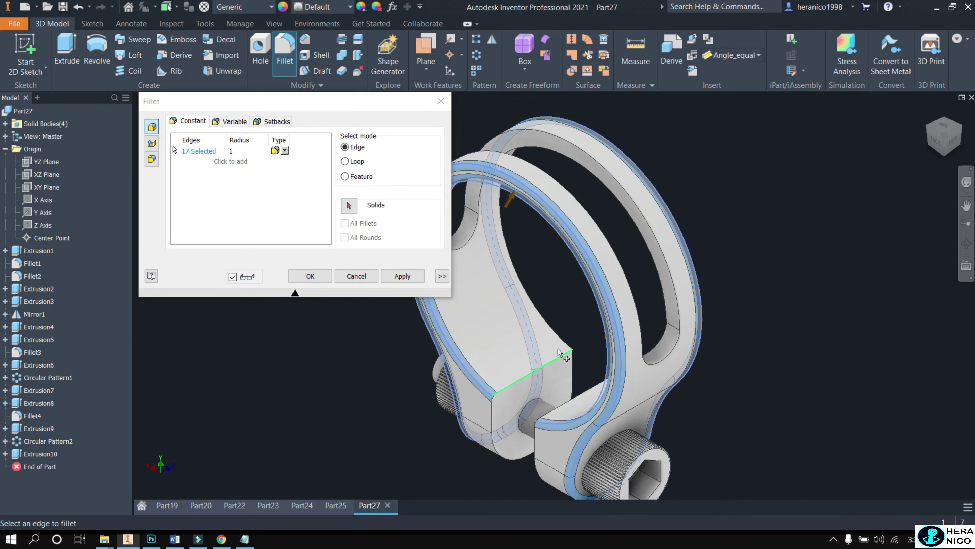
{"action": "left_click", "coordinate": [563, 342]}
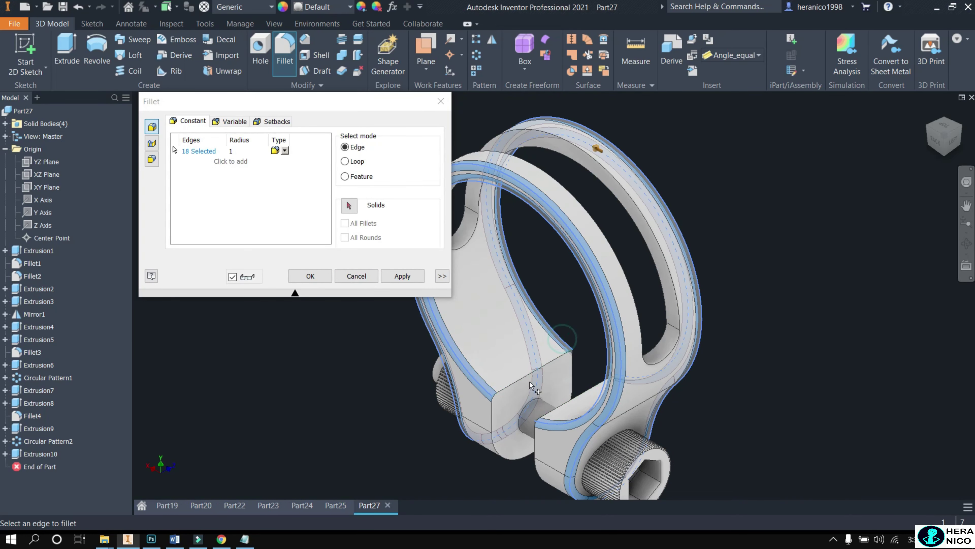
{"action": "left_click", "coordinate": [489, 422]}
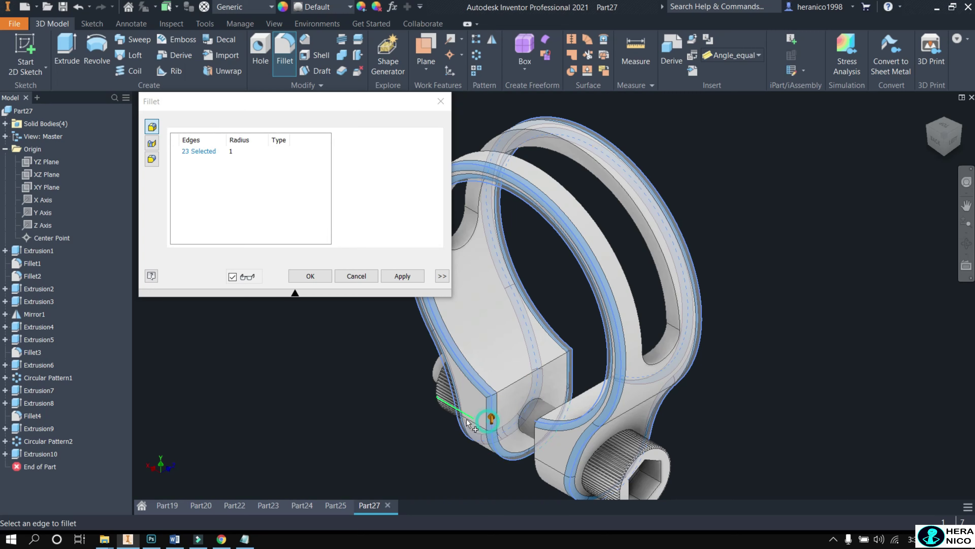
{"action": "left_click", "coordinate": [538, 446]}
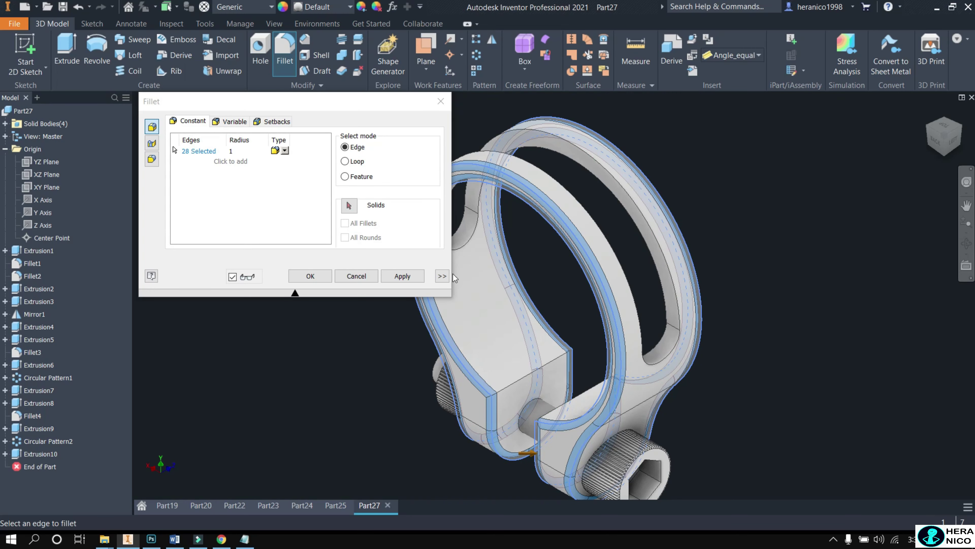
{"action": "left_click", "coordinate": [401, 281]}
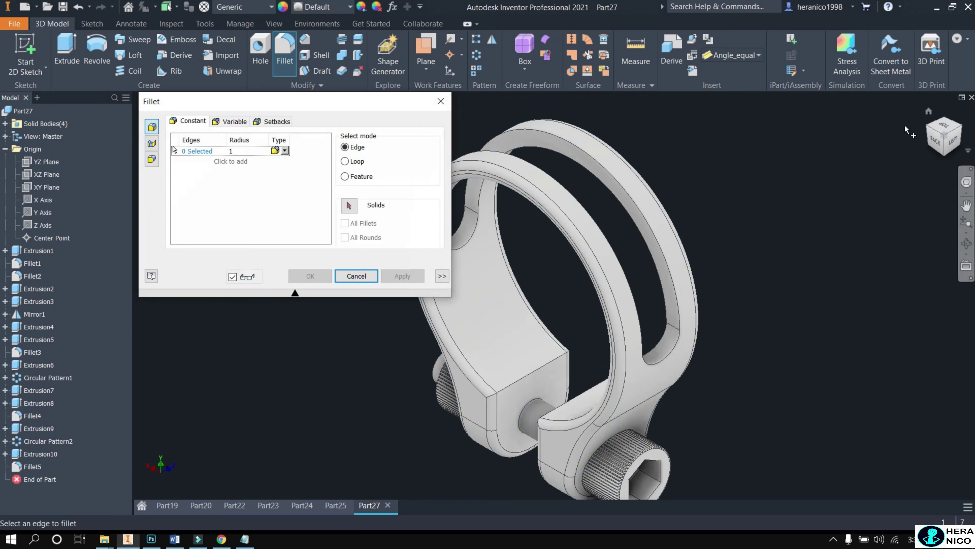
- Round the block's two top edges with separate radius 1 fillets
{"action": "left_click", "coordinate": [924, 130]}
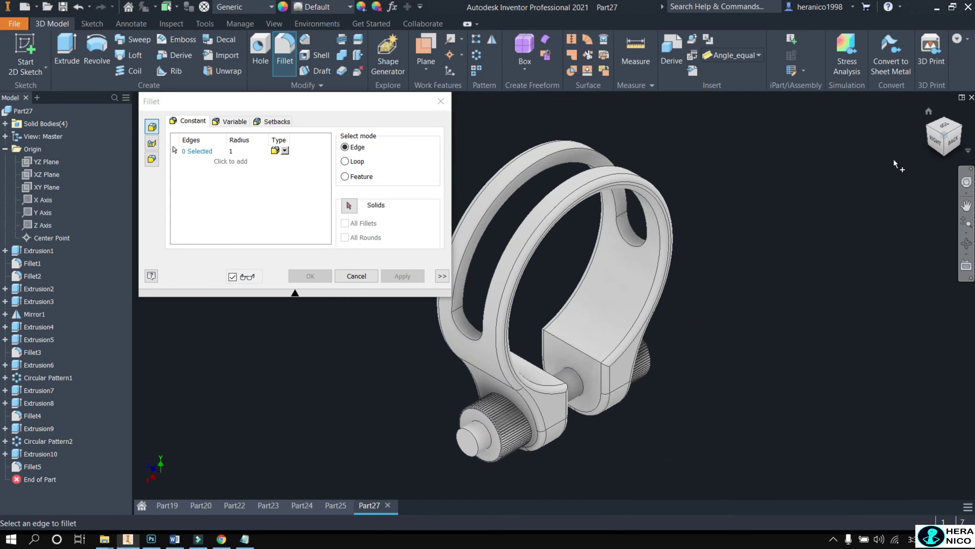
{"action": "left_click", "coordinate": [590, 360]}
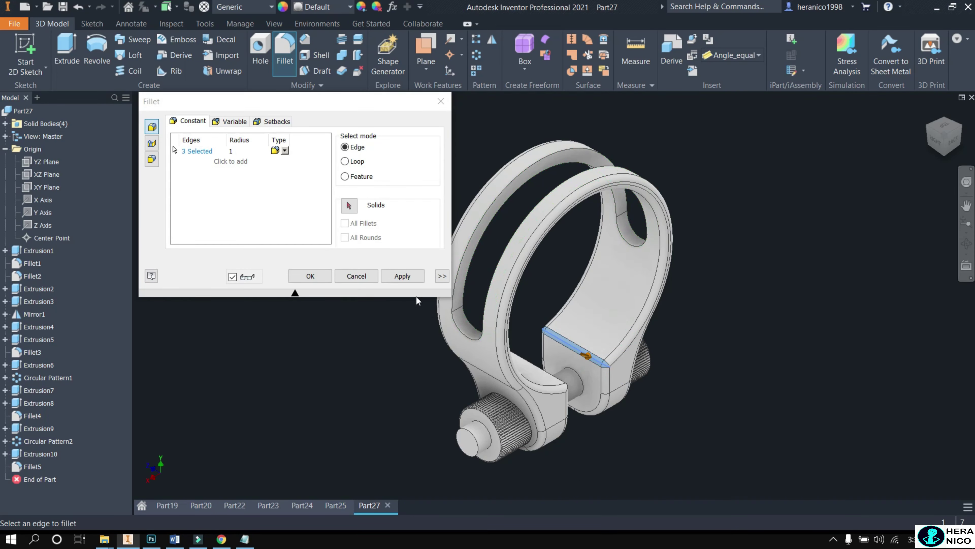
{"action": "left_click", "coordinate": [402, 276]}
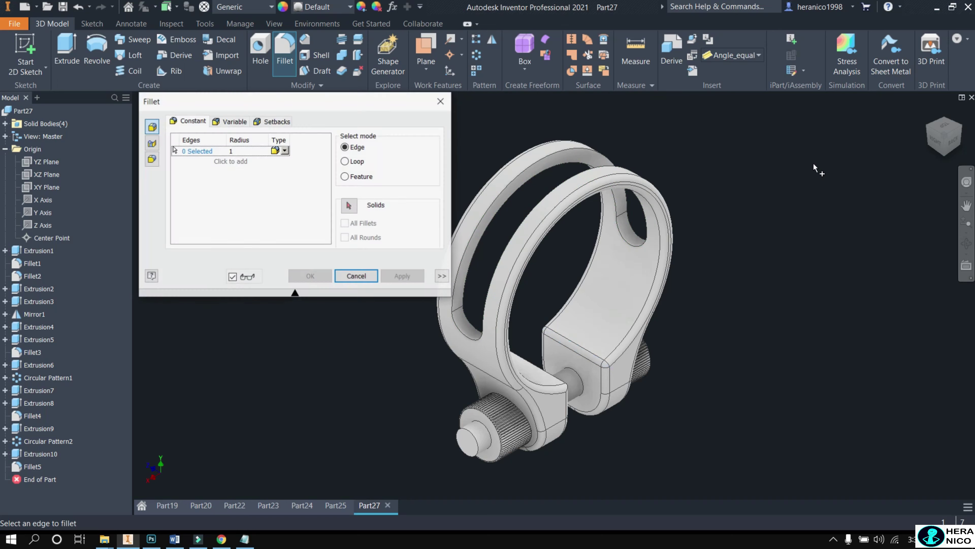
{"action": "left_click", "coordinate": [960, 128]}
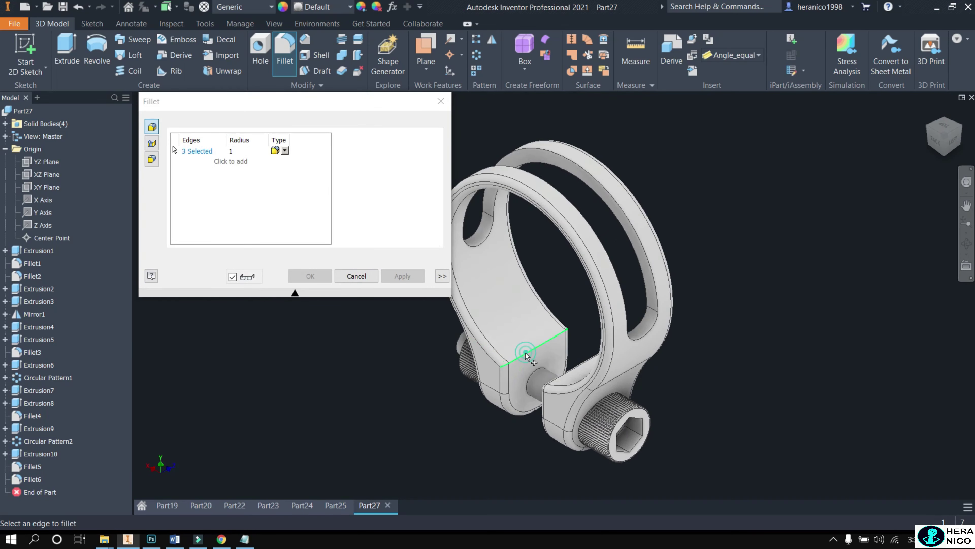
{"action": "left_click", "coordinate": [527, 356]}
{"action": "left_click", "coordinate": [402, 276]}
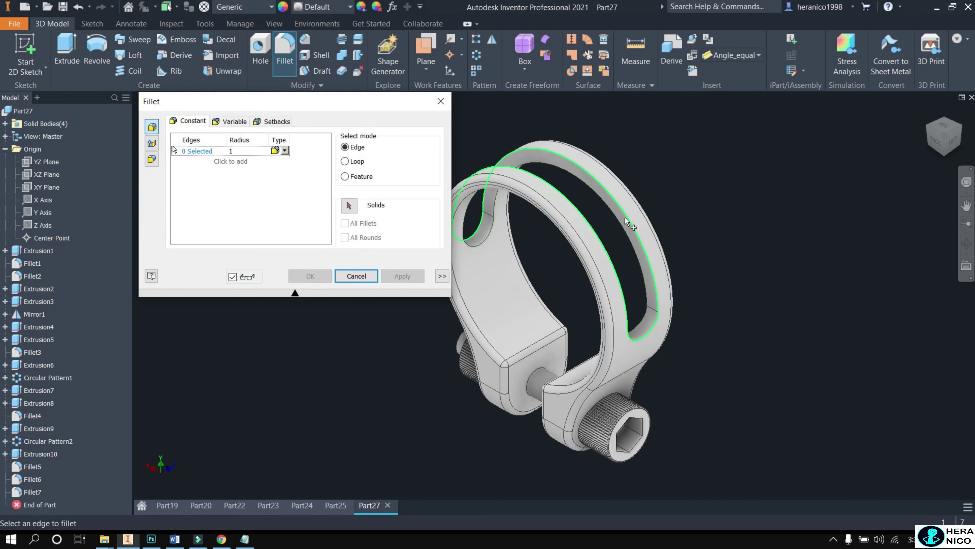
- Fillet the slot's edge chain at radius 1 and close the Fillet dialog
{"action": "left_click", "coordinate": [619, 222]}
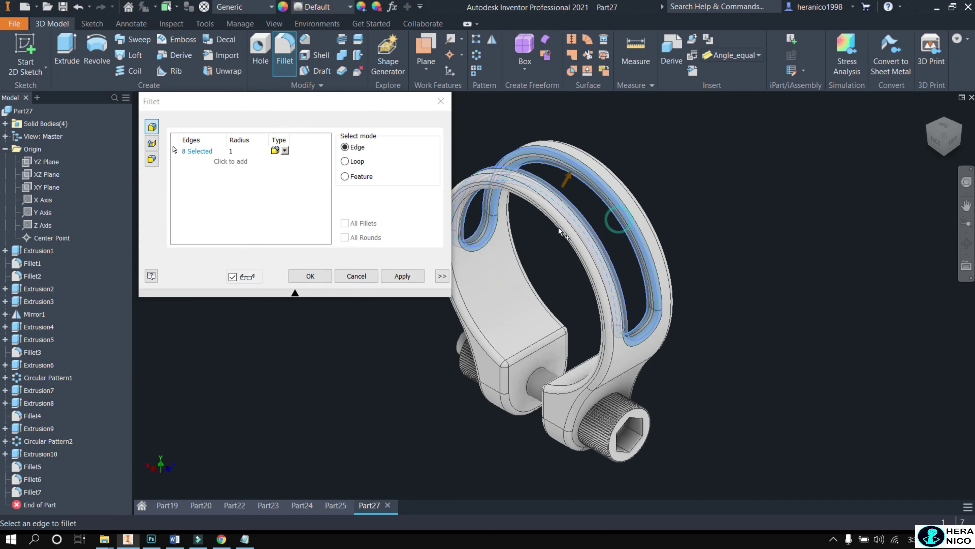
{"action": "left_click", "coordinate": [402, 276]}
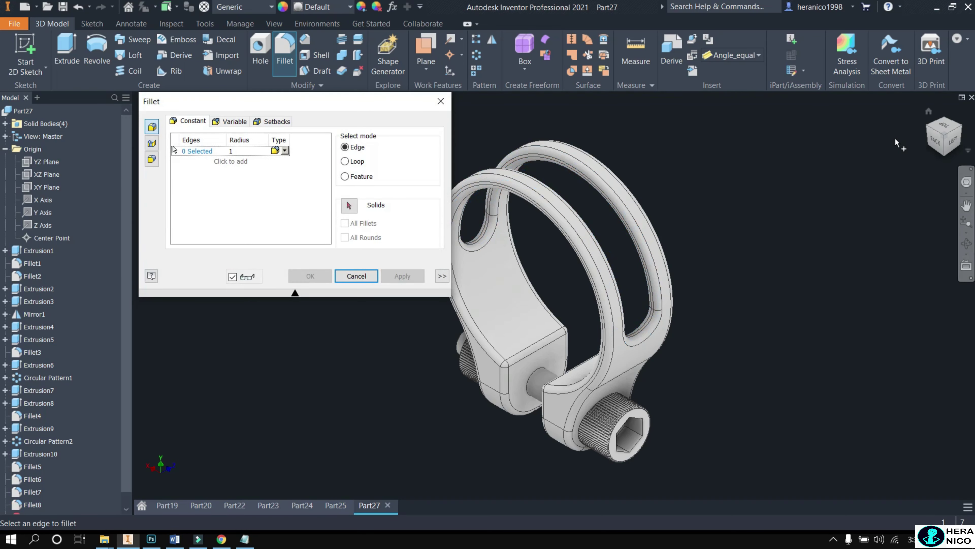
{"action": "left_click", "coordinate": [947, 150]}
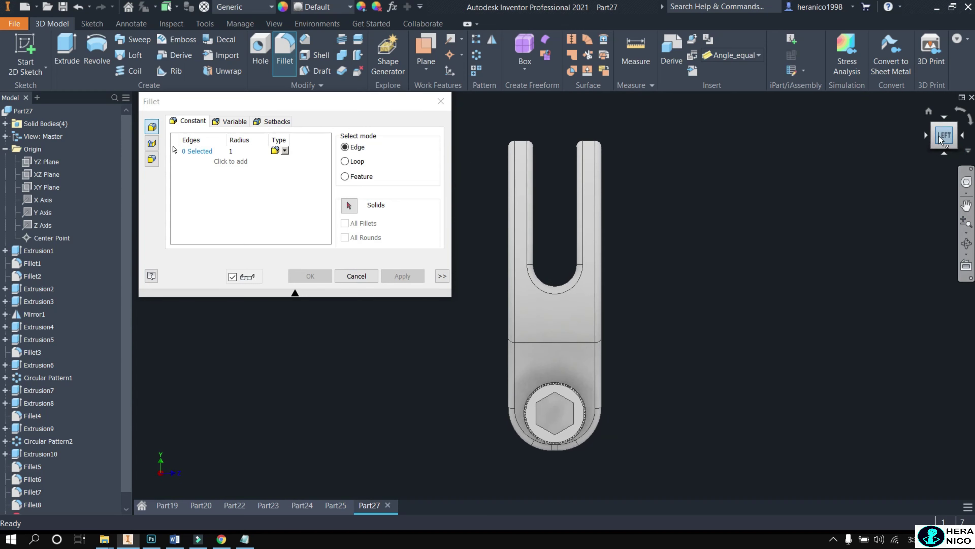
{"action": "left_click", "coordinate": [955, 125]}
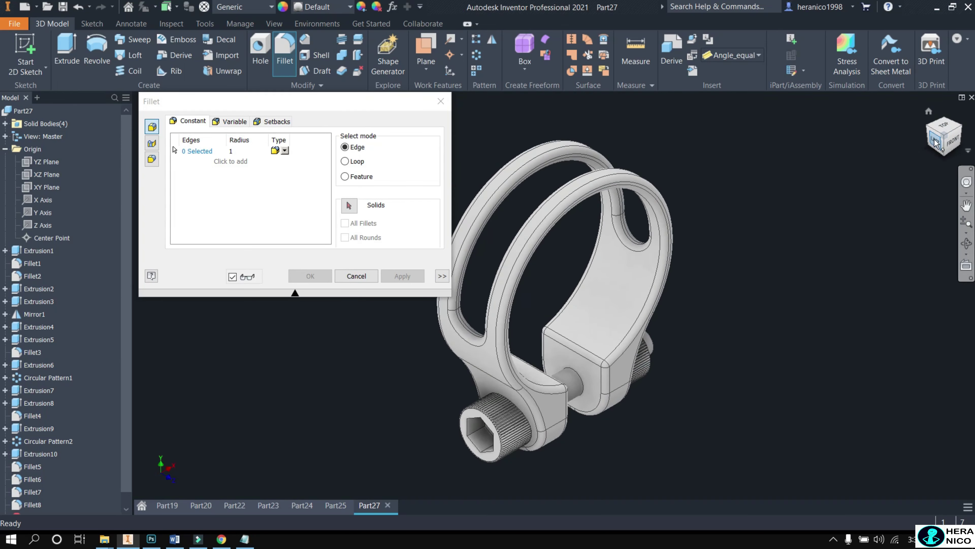
{"action": "left_click", "coordinate": [441, 101]}
- Select all clamp bodies and apply Chrome - Polished Blue from the Inventor Material Library
{"action": "left_click_drag", "start_coordinate": [782, 489], "coordinate": [263, 142]}
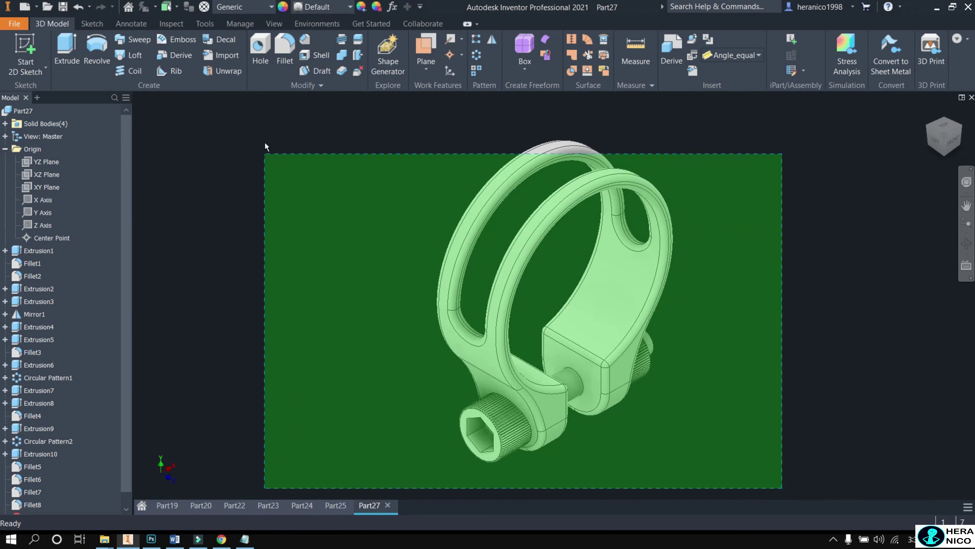
{"action": "left_click", "coordinate": [282, 7]}
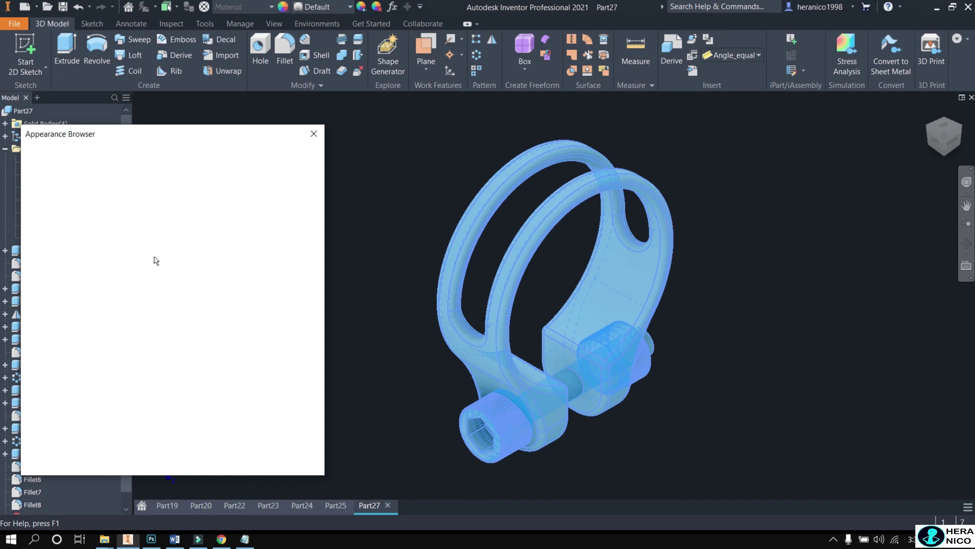
{"action": "scroll", "coordinate": [195, 337], "scroll_direction": "down", "scroll_amount": 5}
{"action": "scroll", "coordinate": [195, 337], "scroll_direction": "down", "scroll_amount": 5}
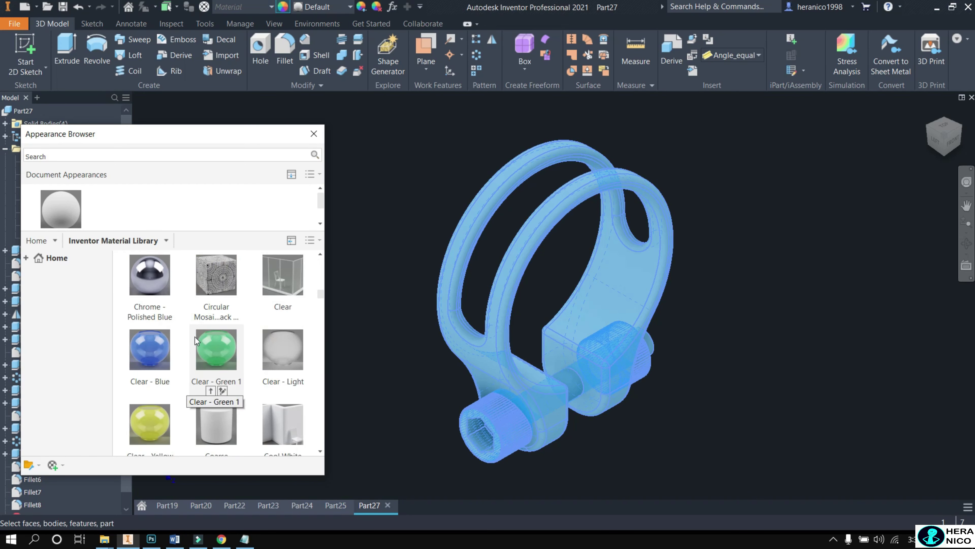
{"action": "scroll", "coordinate": [195, 337], "scroll_direction": "down", "scroll_amount": 3}
{"action": "scroll", "coordinate": [168, 345], "scroll_direction": "up", "scroll_amount": 3}
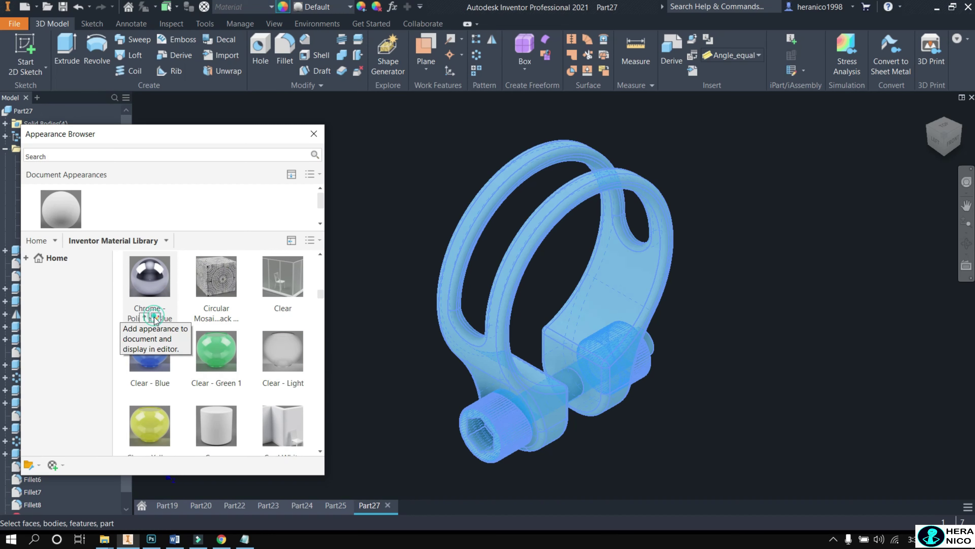
{"action": "left_click", "coordinate": [144, 318]}
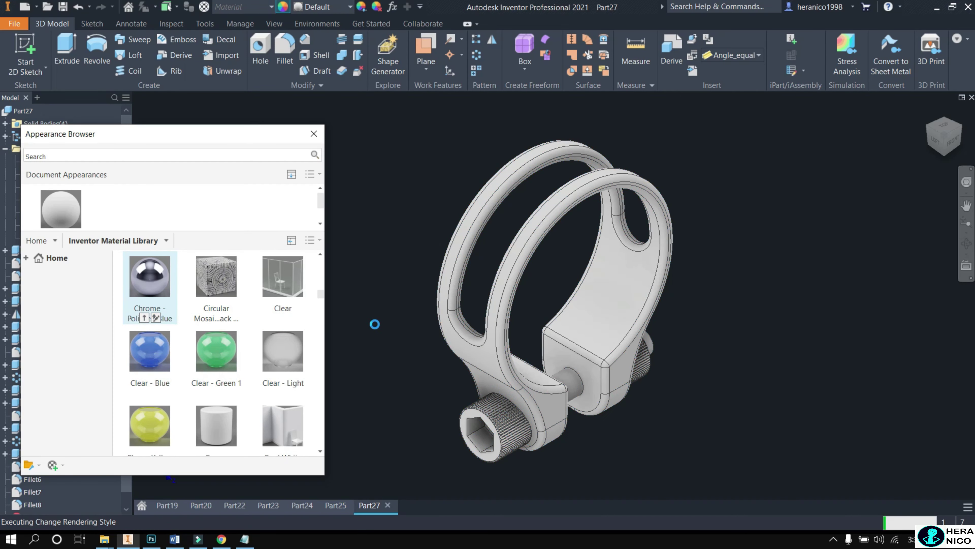
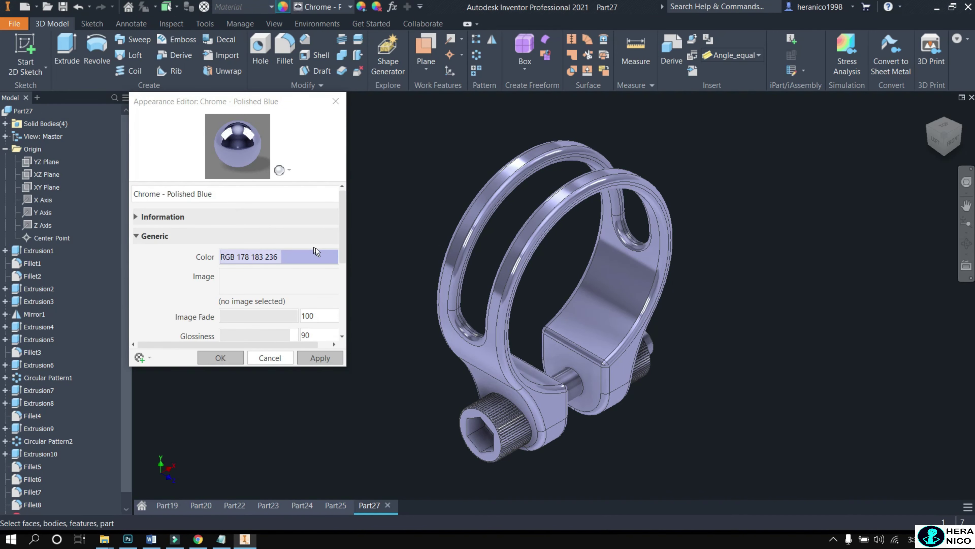
- Recolour the chrome appearance to neutral grey RGB 128 128 128 and close the Appearance Editor
{"action": "left_click", "coordinate": [335, 263]}
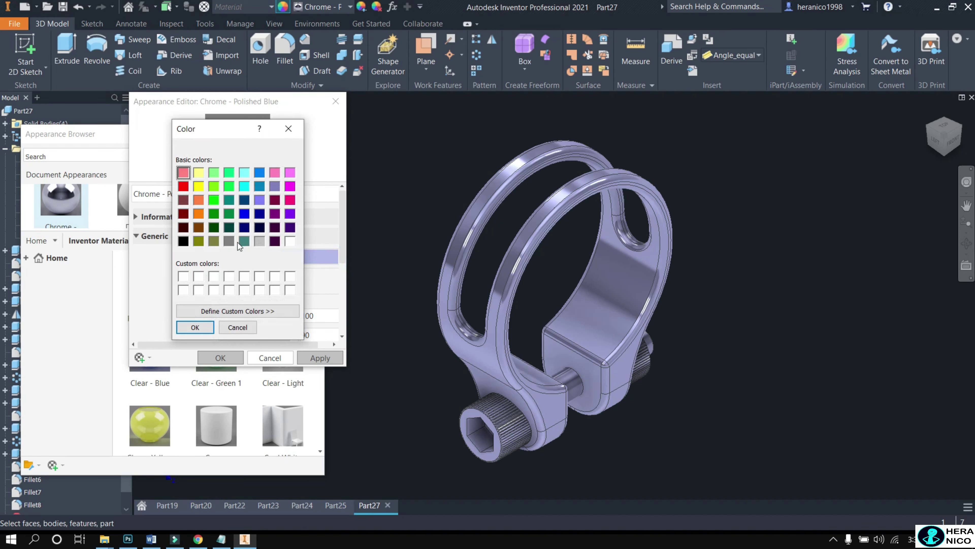
{"action": "left_click", "coordinate": [229, 241]}
{"action": "left_click", "coordinate": [196, 327]}
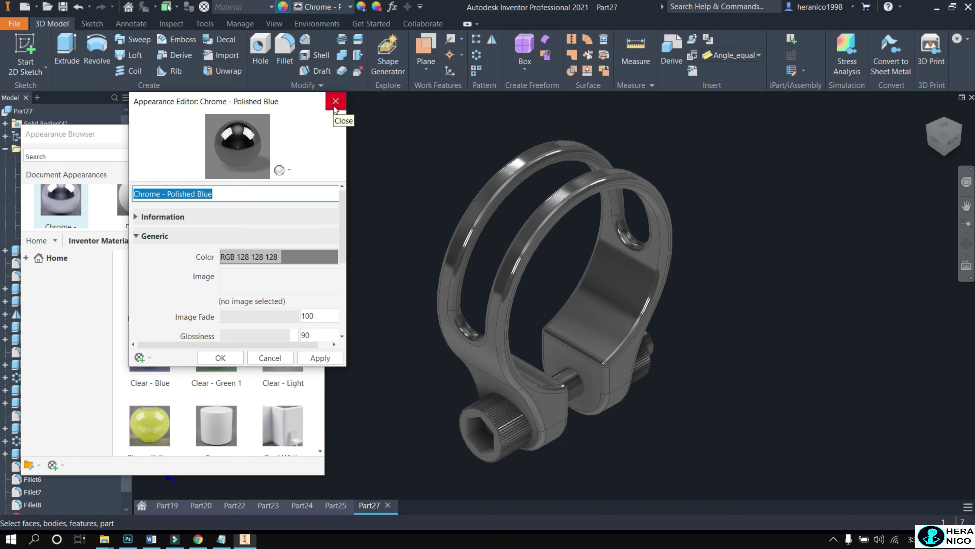
{"action": "left_click", "coordinate": [218, 359]}
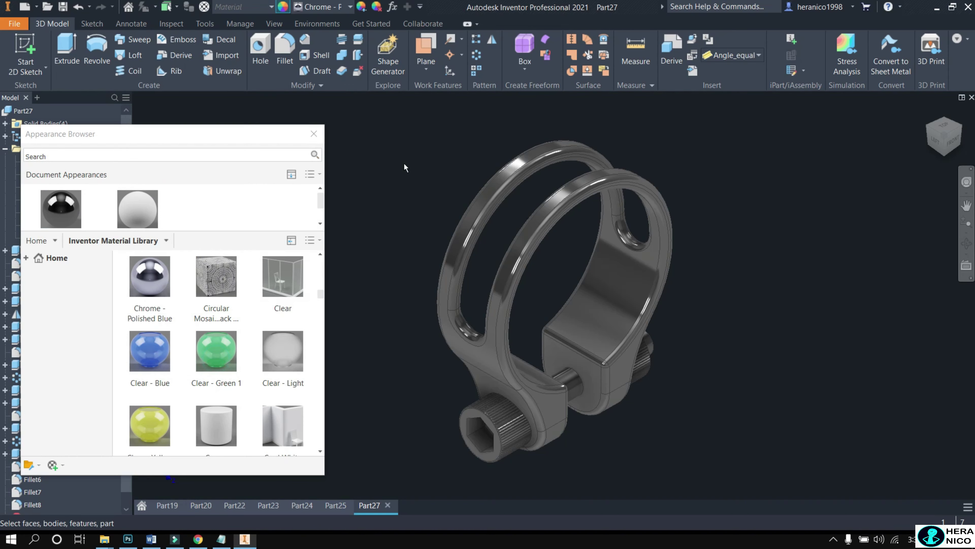
- Add Chrome - Polished Black from the Inventor Material Library to the document appearances
{"action": "scroll", "coordinate": [217, 338], "scroll_direction": "down", "scroll_amount": 4}
{"action": "scroll", "coordinate": [221, 365], "scroll_direction": "up", "scroll_amount": 4}
{"action": "scroll", "coordinate": [223, 359], "scroll_direction": "up", "scroll_amount": 3}
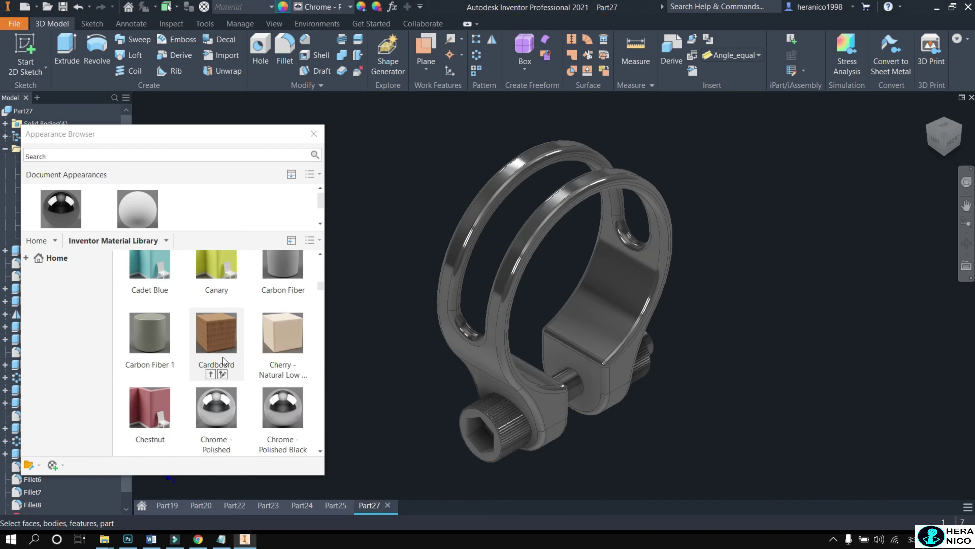
{"action": "scroll", "coordinate": [223, 362], "scroll_direction": "up", "scroll_amount": 3}
{"action": "scroll", "coordinate": [225, 361], "scroll_direction": "up", "scroll_amount": 3}
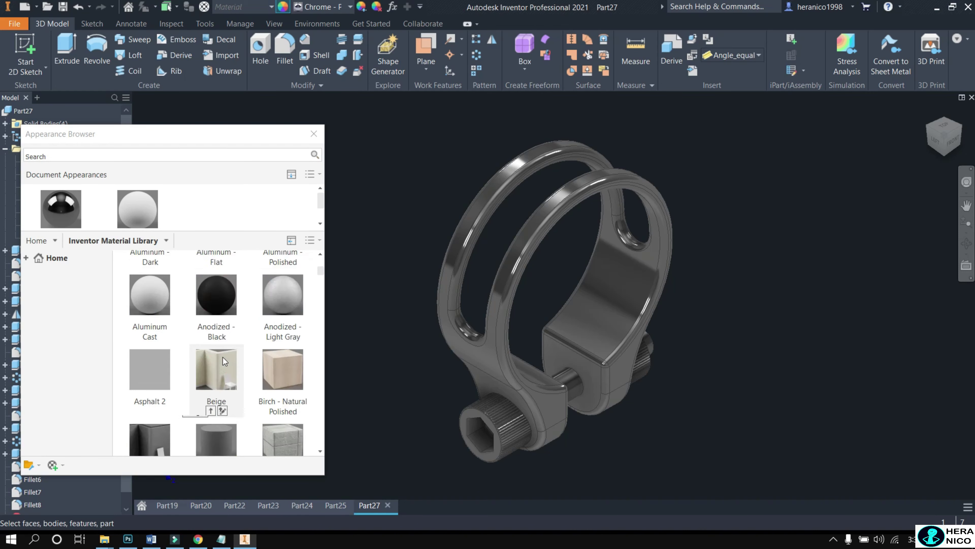
{"action": "scroll", "coordinate": [223, 361], "scroll_direction": "down", "scroll_amount": 3}
{"action": "scroll", "coordinate": [226, 361], "scroll_direction": "down", "scroll_amount": 3}
{"action": "scroll", "coordinate": [279, 429], "scroll_direction": "down", "scroll_amount": 3}
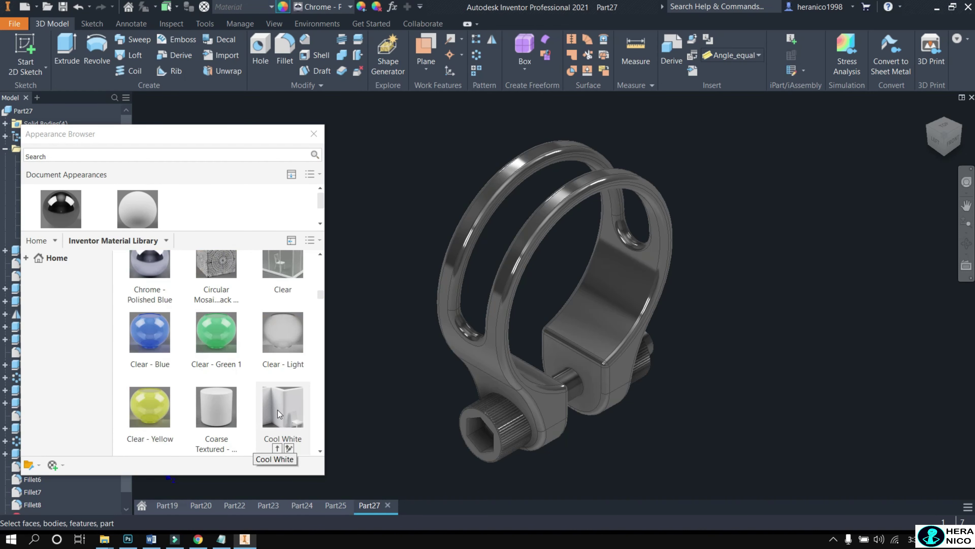
{"action": "scroll", "coordinate": [284, 430], "scroll_direction": "up", "scroll_amount": 3}
{"action": "left_click", "coordinate": [289, 430]}
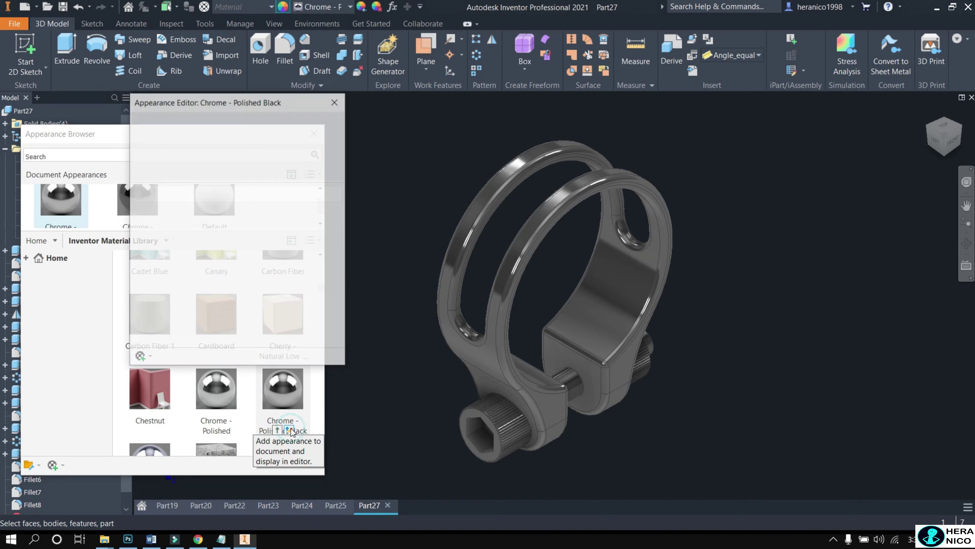
- Recolour Chrome - Polished Black to bright green RGB 0 255 0 and save it
{"action": "left_click", "coordinate": [335, 260]}
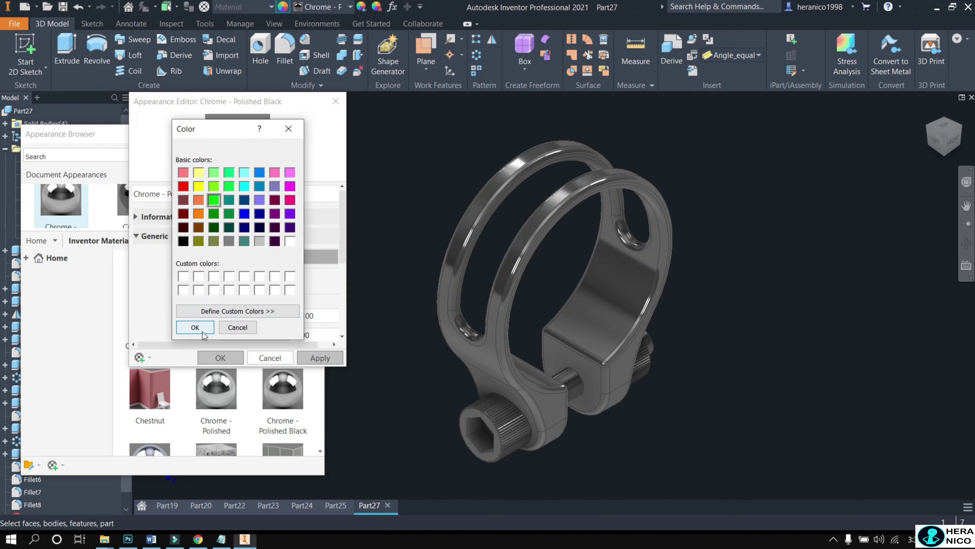
{"action": "left_click", "coordinate": [195, 327]}
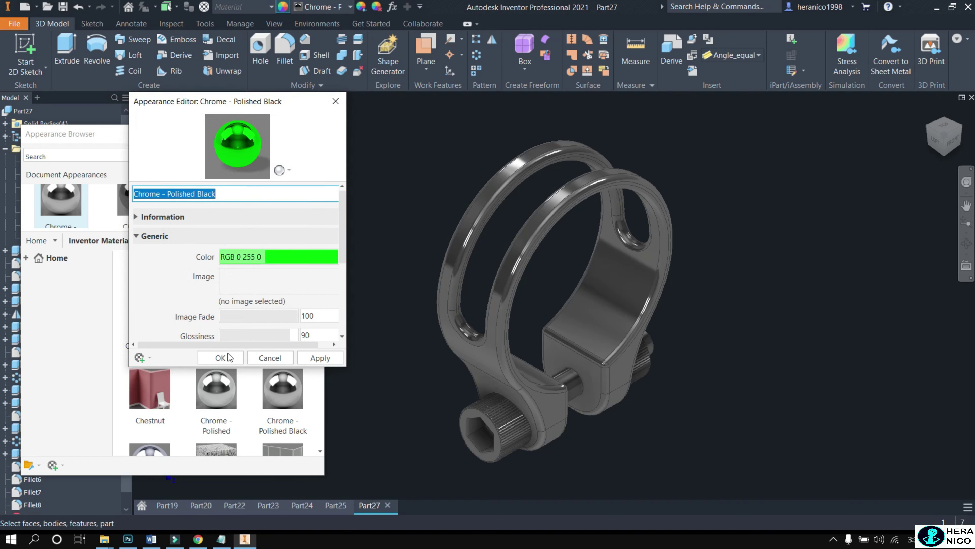
{"action": "left_click", "coordinate": [229, 358]}
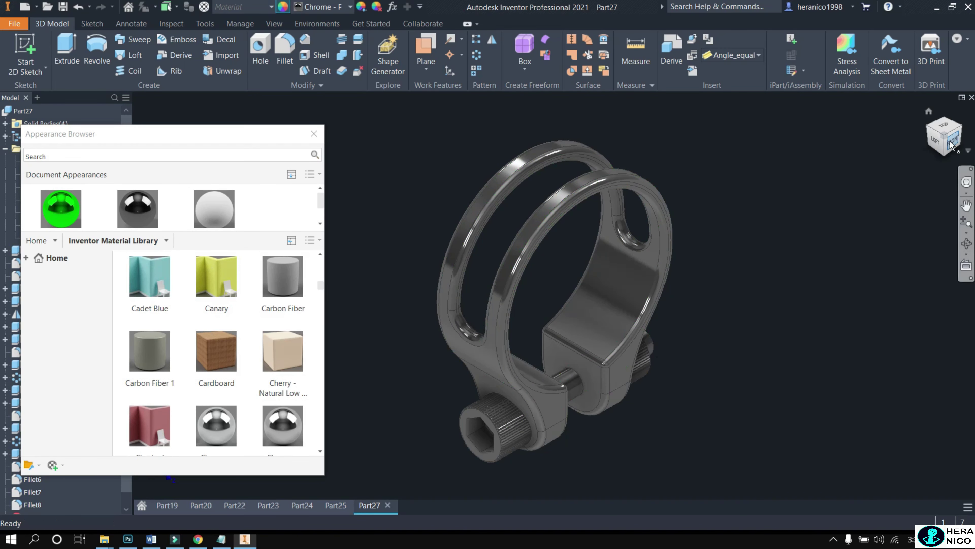
{"action": "left_click", "coordinate": [951, 143]}
- Window-select the clamp's ring and arm faces and apply the green chrome
{"action": "mouse_move", "coordinate": [726, 365]}
{"action": "left_mouse_down"}
{"action": "mouse_move", "coordinate": [377, 164]}
{"action": "mouse_move", "coordinate": [374, 148]}
{"action": "left_mouse_up"}
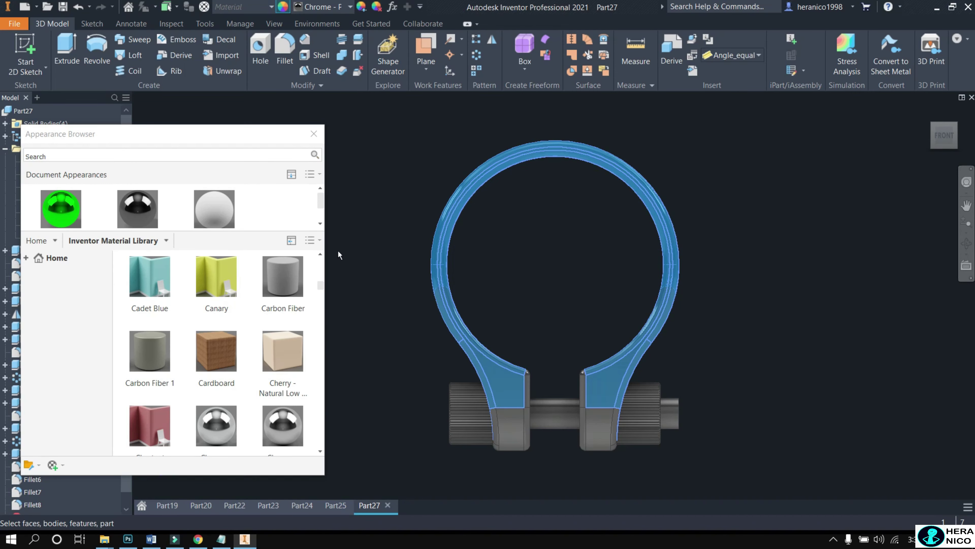
{"action": "left_click", "coordinate": [61, 204]}
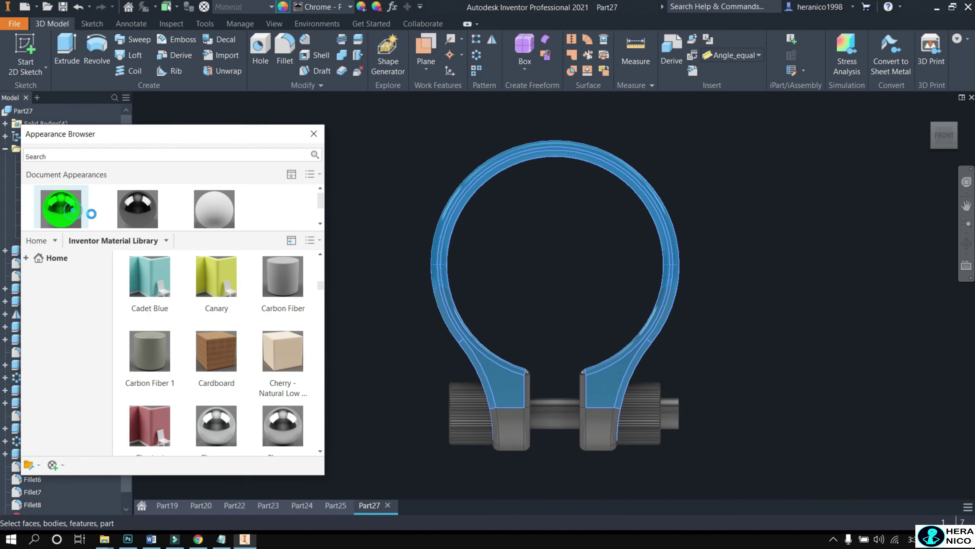
{"action": "left_click", "coordinate": [932, 129]}
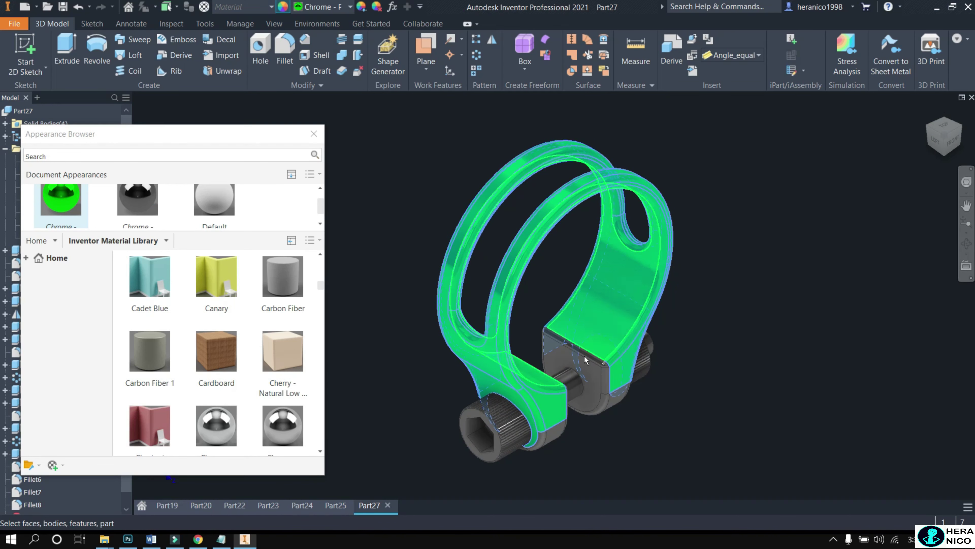
{"action": "scroll", "coordinate": [585, 359], "scroll_direction": "up", "scroll_amount": 3}
{"action": "key", "text": "Escape"}
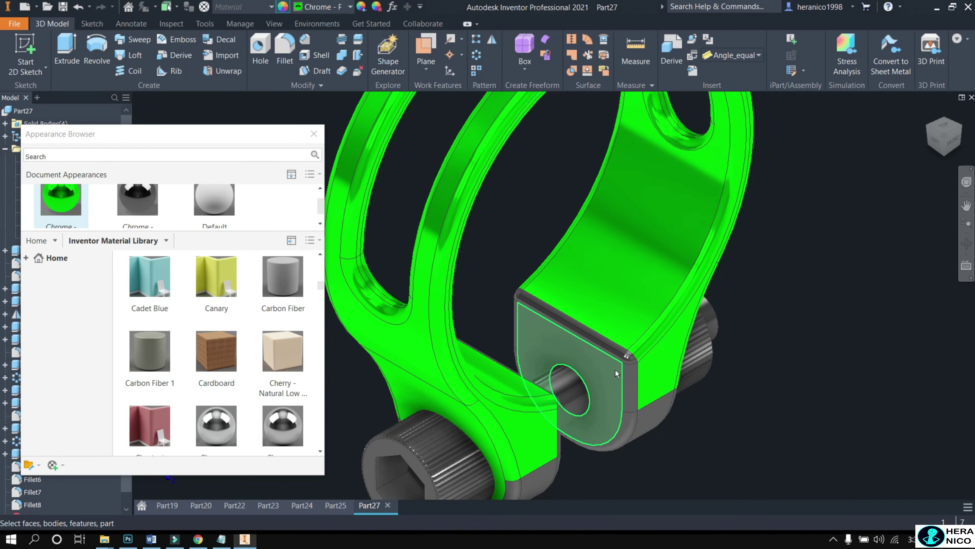
- Apply green chrome to the block's front face and its top, lower, vertical and curved fillet strips
{"action": "left_click", "coordinate": [61, 200]}
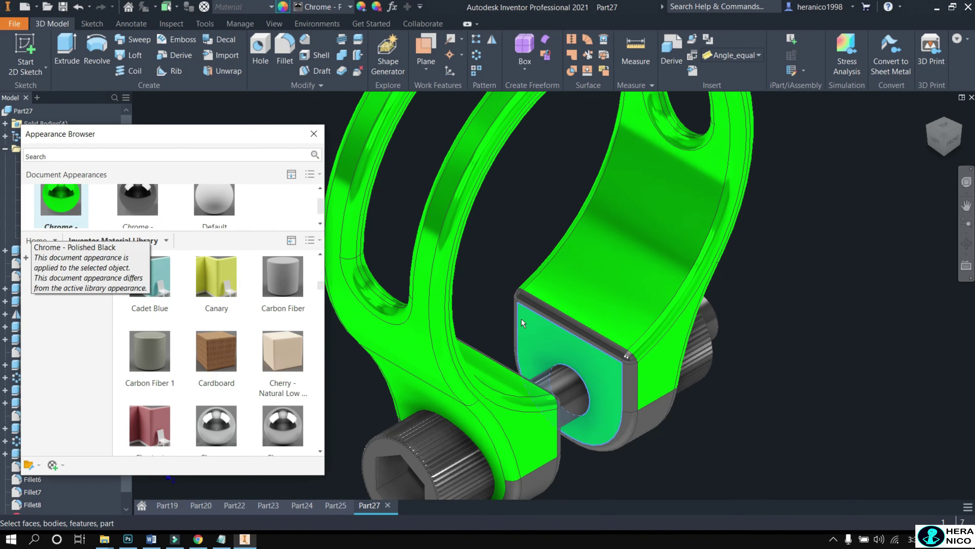
{"action": "left_click", "coordinate": [546, 311]}
{"action": "left_click", "coordinate": [61, 200]}
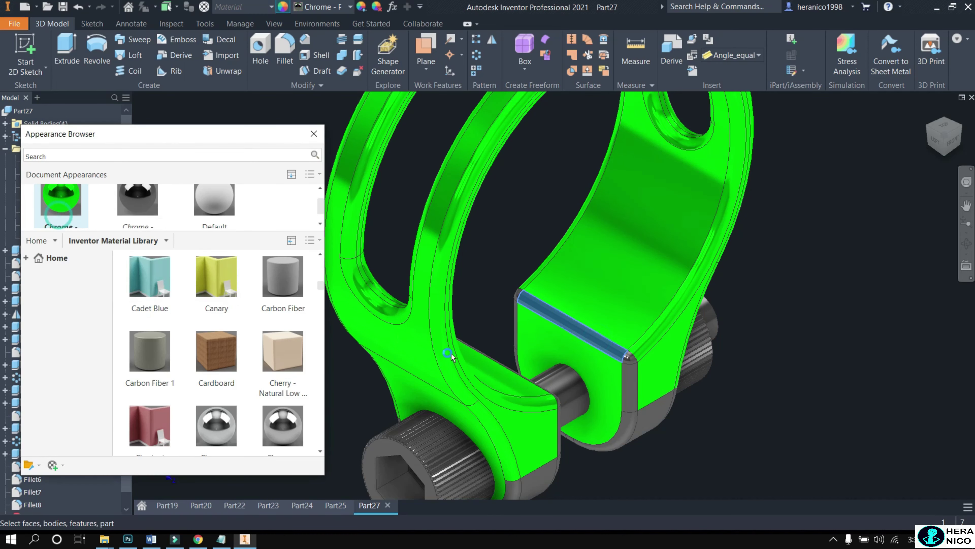
{"action": "left_click", "coordinate": [657, 413]}
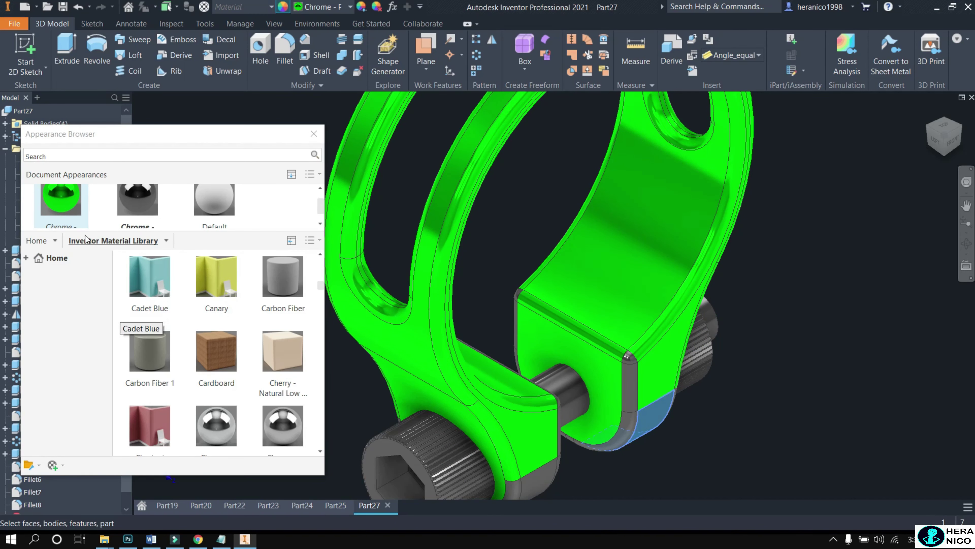
{"action": "left_click", "coordinate": [61, 200]}
{"action": "left_click", "coordinate": [630, 371]}
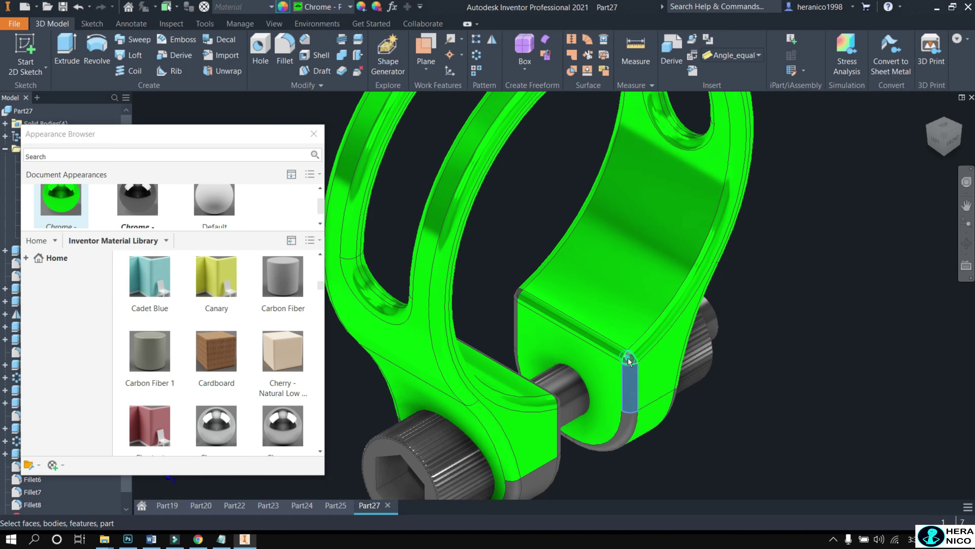
{"action": "left_click", "coordinate": [60, 200]}
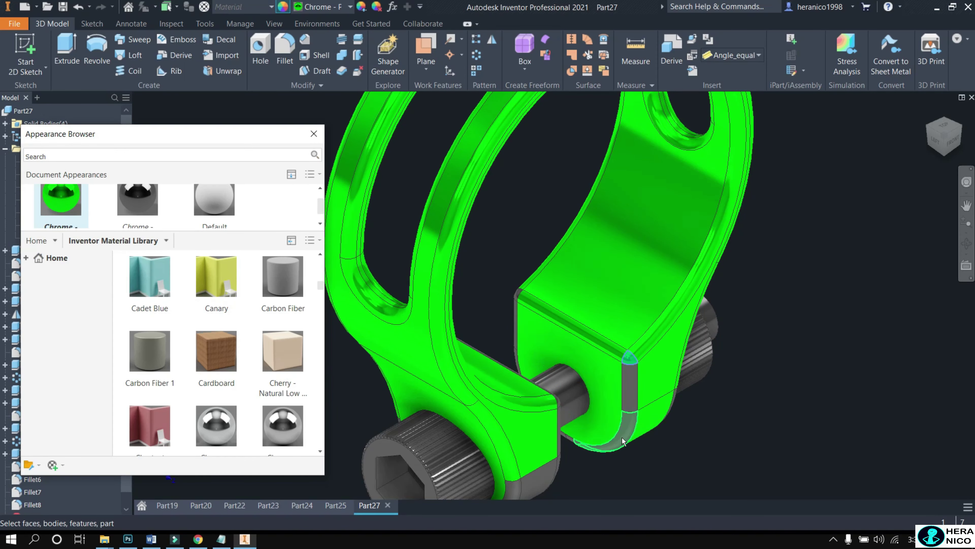
{"action": "left_click", "coordinate": [60, 200]}
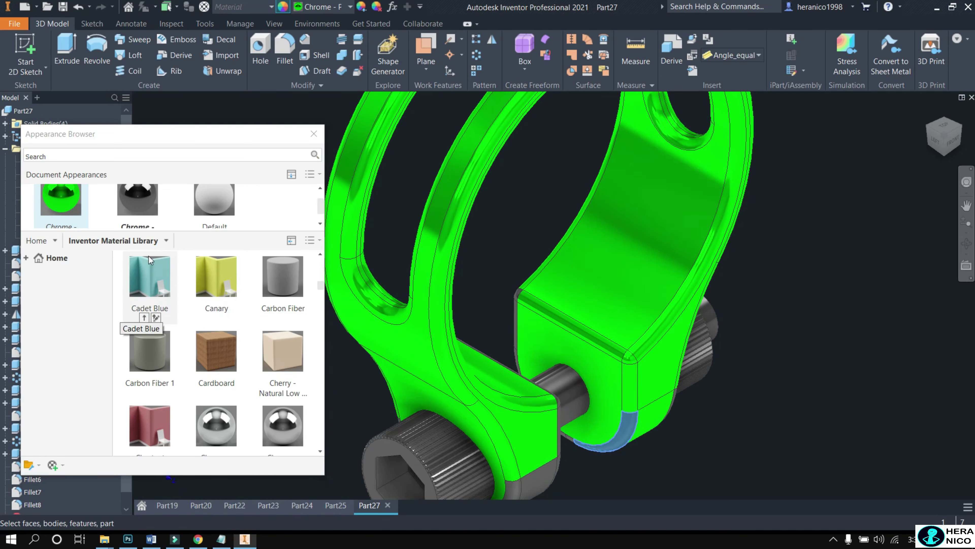
{"action": "left_click", "coordinate": [61, 200]}
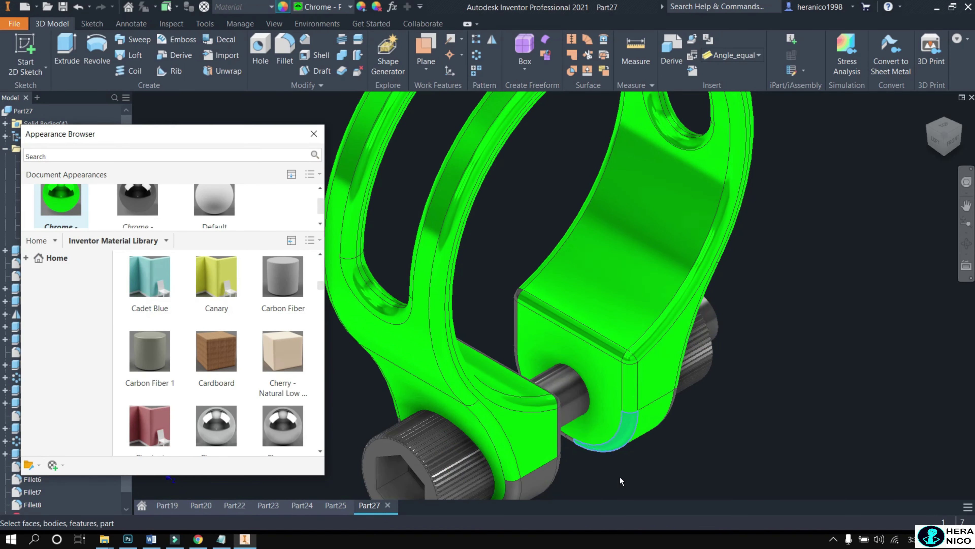
{"action": "scroll", "coordinate": [517, 342], "scroll_direction": "down", "scroll_amount": 5}
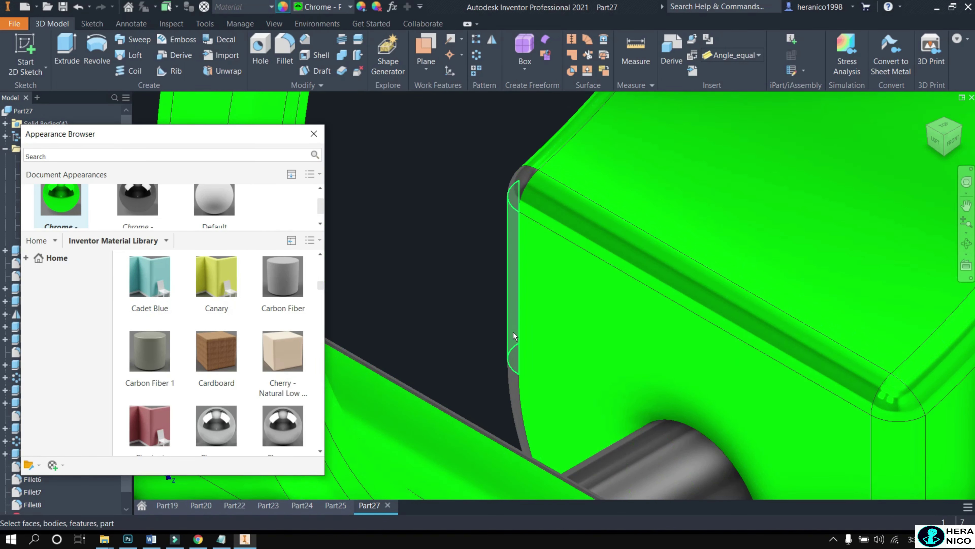
- Apply green chrome to the fillet strip, corner fillet and long fillet near the bolt
{"action": "left_click", "coordinate": [62, 192]}
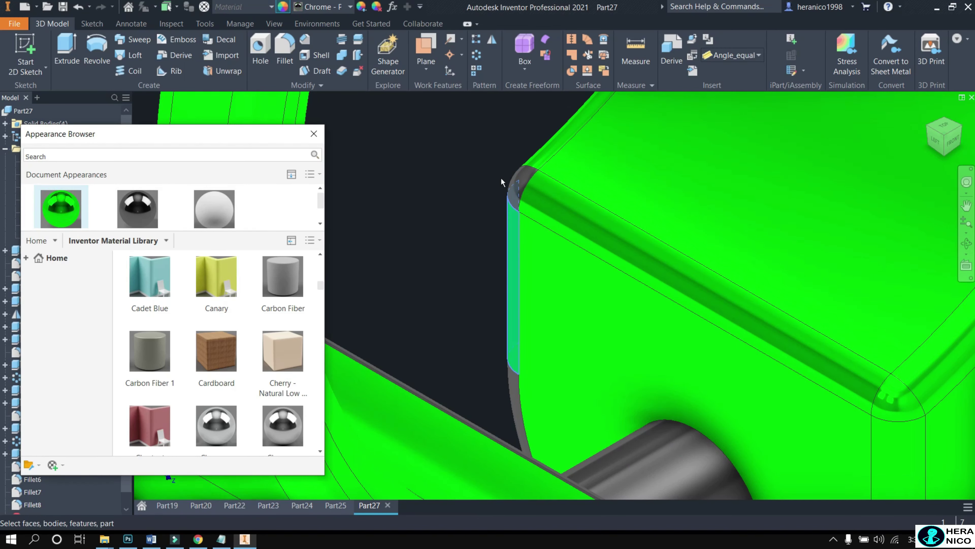
{"action": "left_click", "coordinate": [519, 181]}
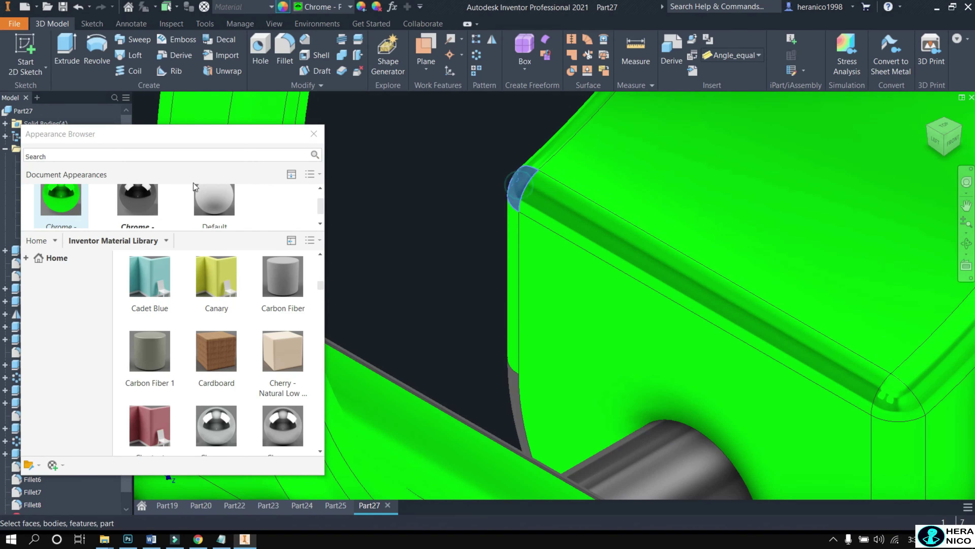
{"action": "left_click", "coordinate": [69, 214]}
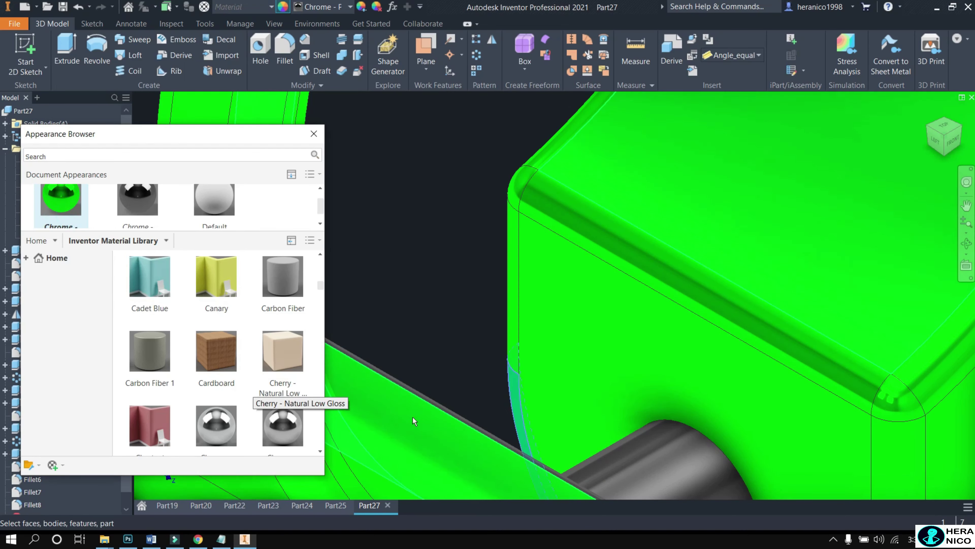
{"action": "left_click", "coordinate": [441, 411]}
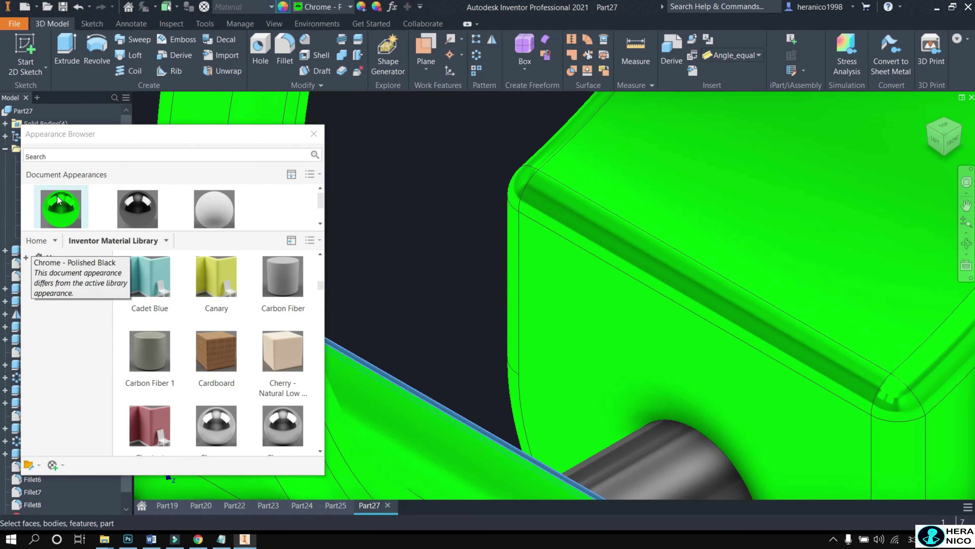
{"action": "scroll", "coordinate": [490, 346], "scroll_direction": "down", "scroll_amount": 5}
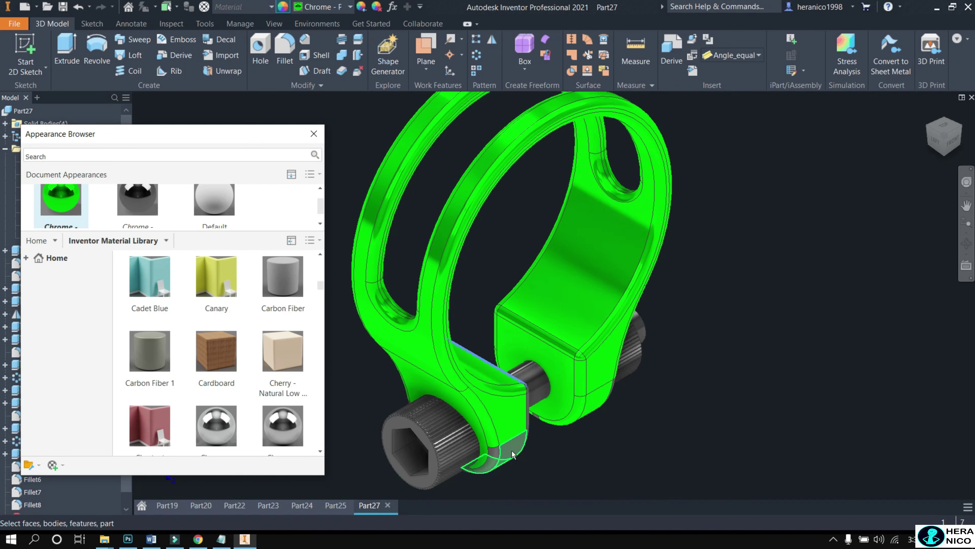
{"action": "left_click", "coordinate": [60, 201]}
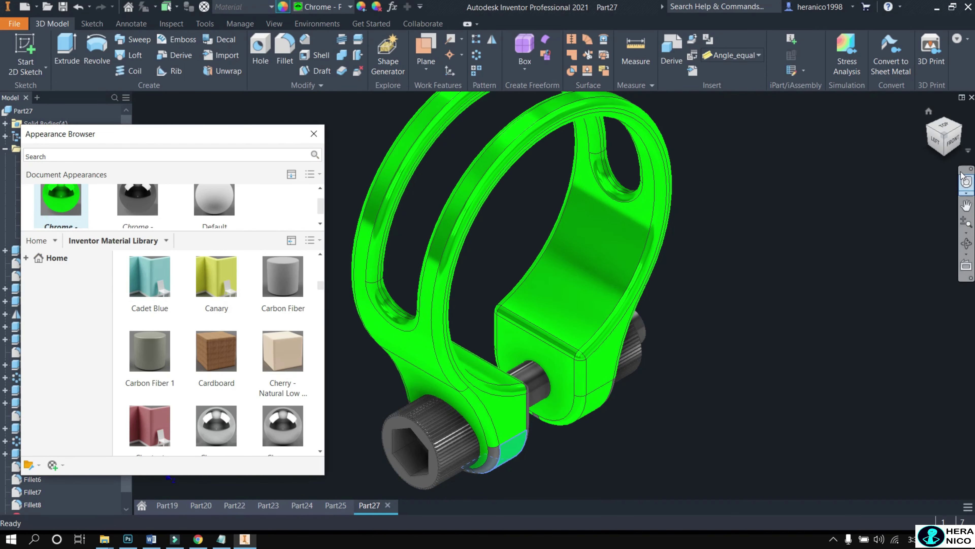
- Coat the underside arc face, lower lug bottom face and small corner face in green chrome
{"action": "left_click", "coordinate": [946, 158]}
{"action": "scroll", "coordinate": [592, 442], "scroll_direction": "up", "scroll_amount": 5}
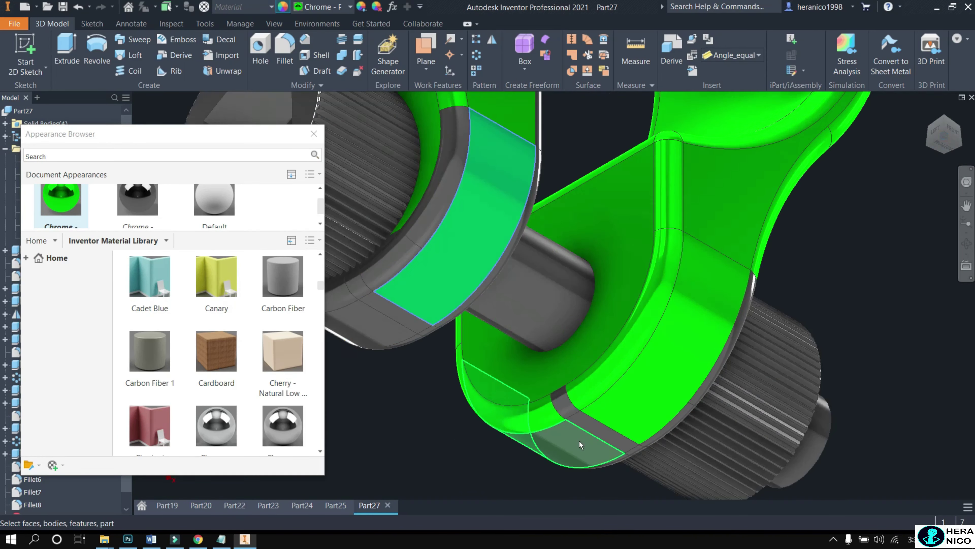
{"action": "left_click", "coordinate": [595, 433]}
{"action": "left_click", "coordinate": [137, 200]}
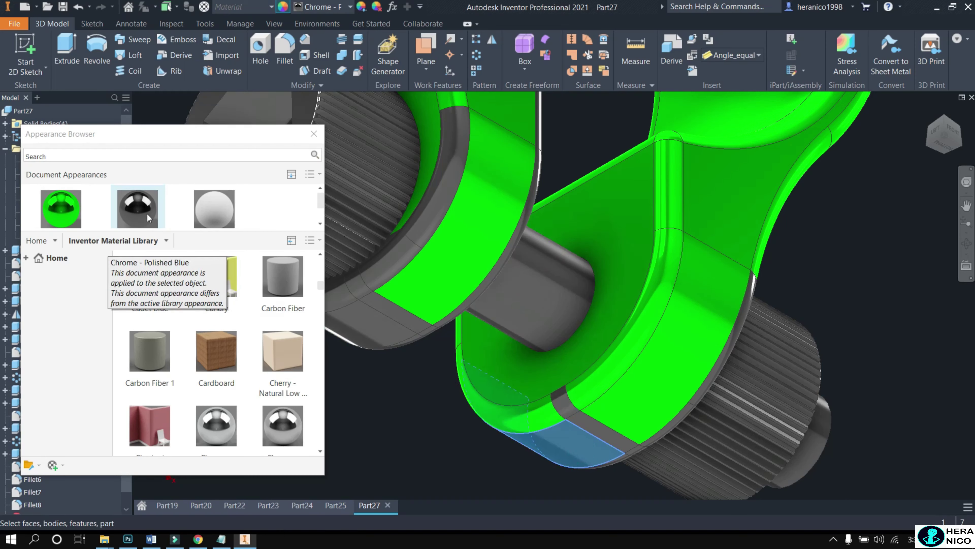
{"action": "left_click", "coordinate": [61, 200]}
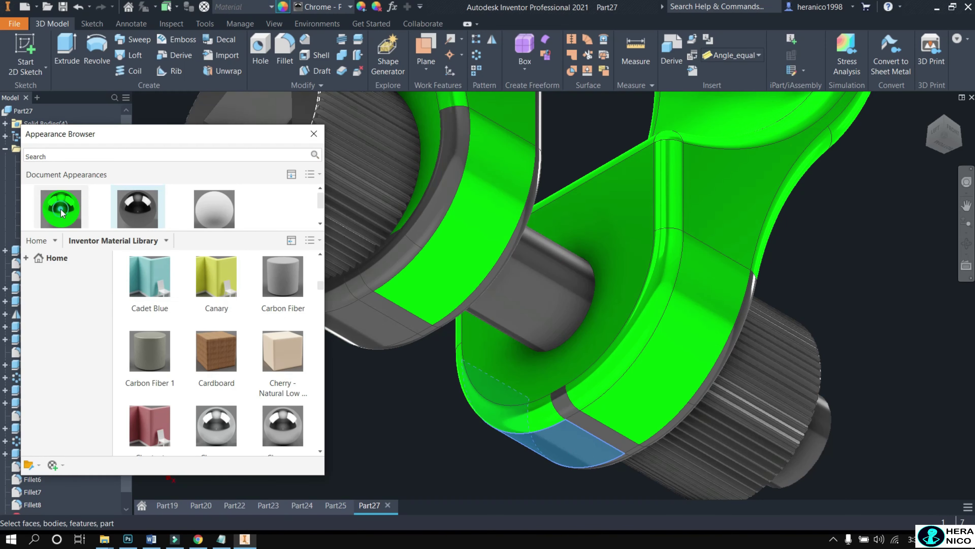
{"action": "left_click", "coordinate": [615, 434]}
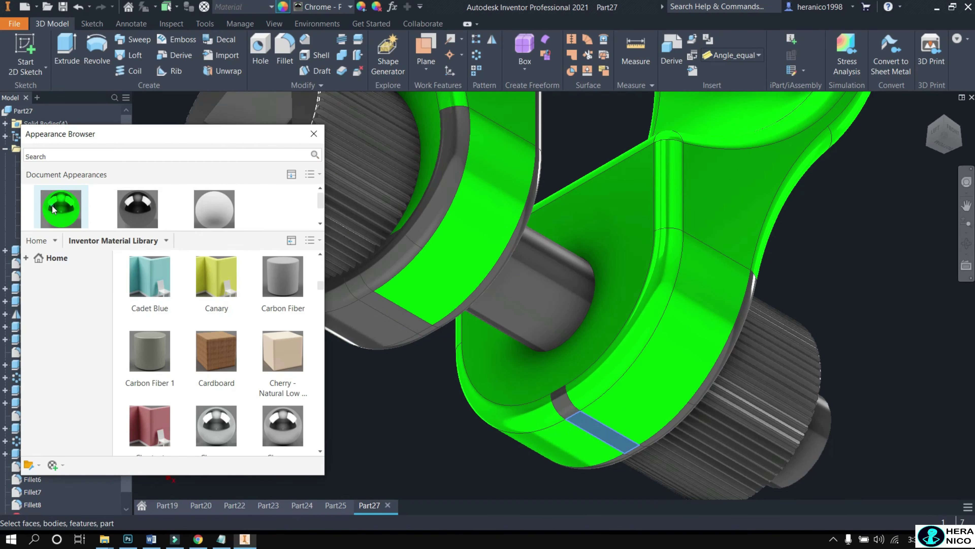
{"action": "left_click", "coordinate": [564, 402]}
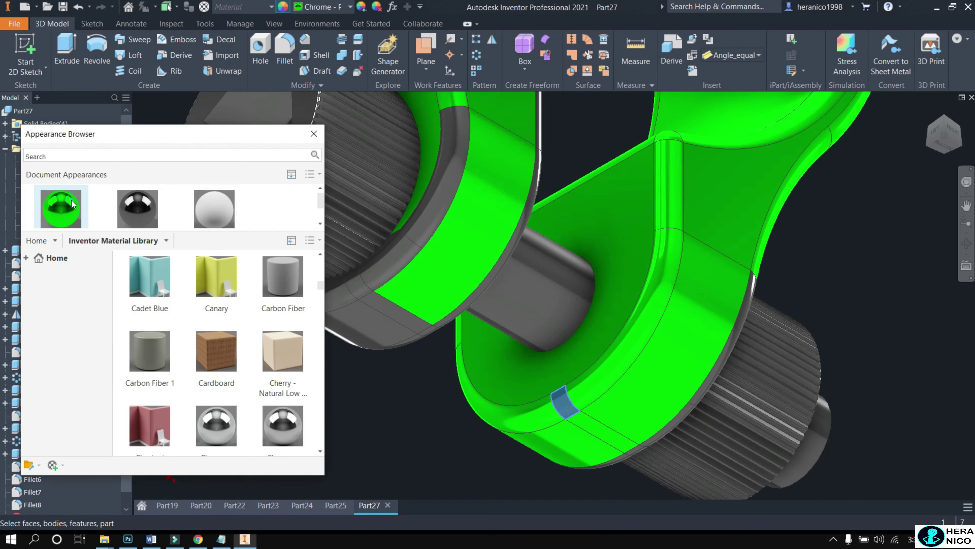
{"action": "left_click", "coordinate": [60, 207]}
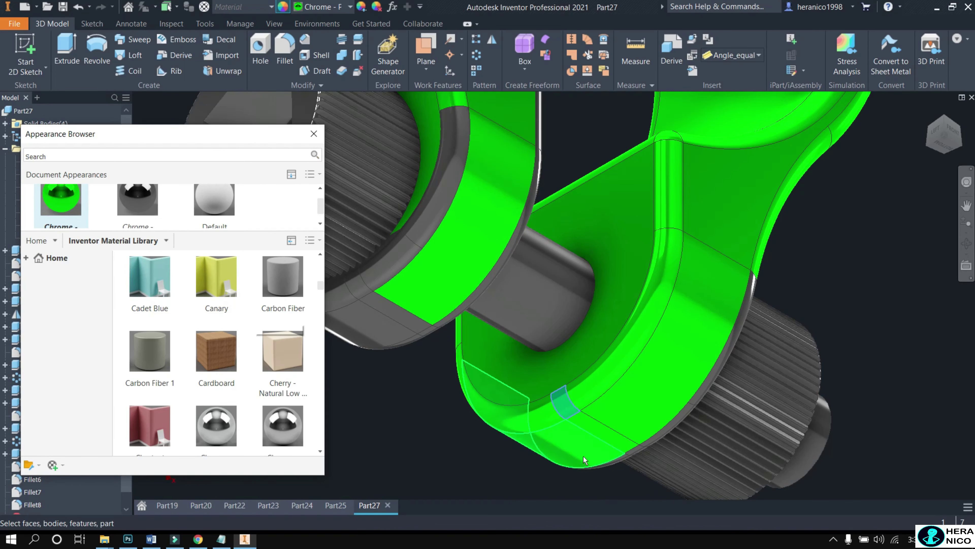
- From a front-right view, coat the grey arc segments and band faces beside the knob green
{"action": "left_click", "coordinate": [962, 149]}
{"action": "scroll", "coordinate": [576, 392], "scroll_direction": "up", "scroll_amount": 5}
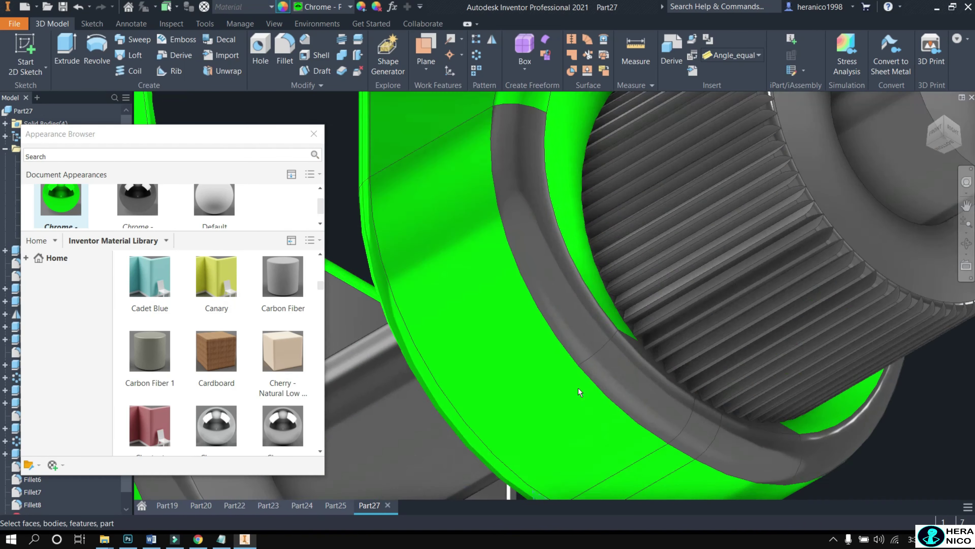
{"action": "left_click", "coordinate": [596, 354]}
{"action": "left_click", "coordinate": [61, 200]}
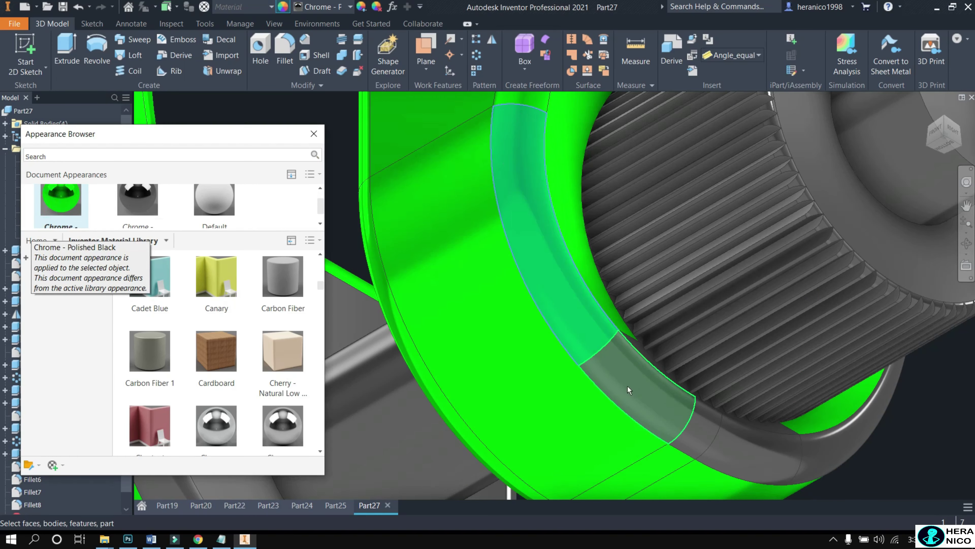
{"action": "left_click", "coordinate": [628, 390]}
{"action": "left_click", "coordinate": [60, 199]}
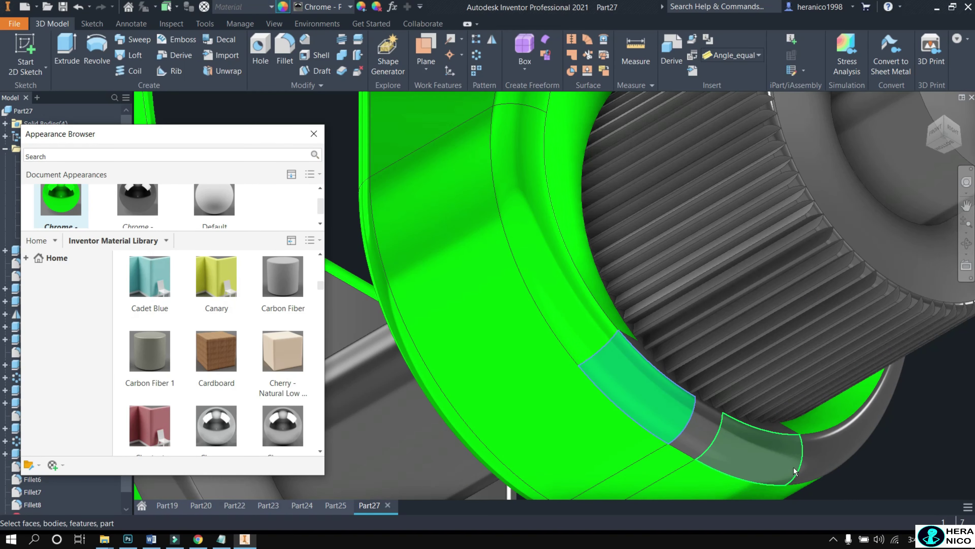
{"action": "left_click", "coordinate": [694, 438]}
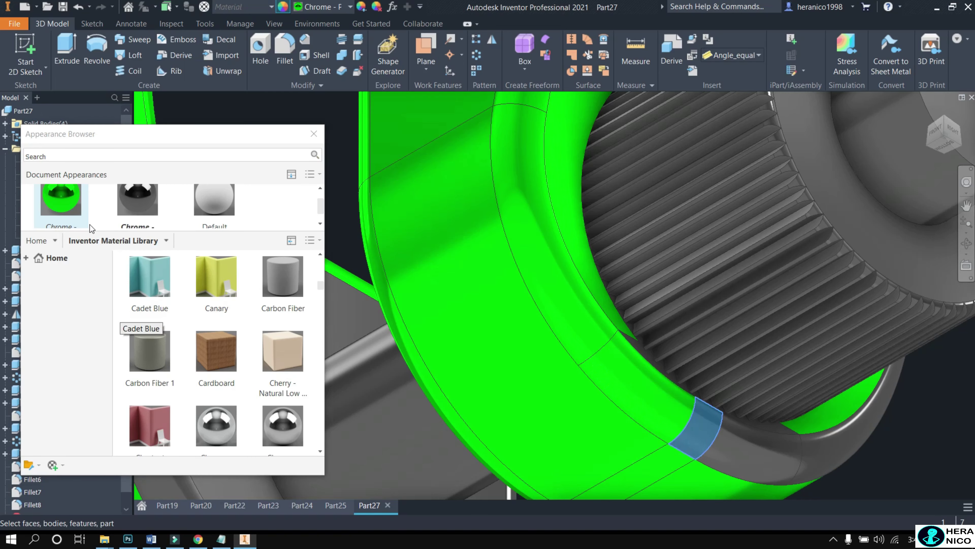
{"action": "left_click", "coordinate": [62, 204]}
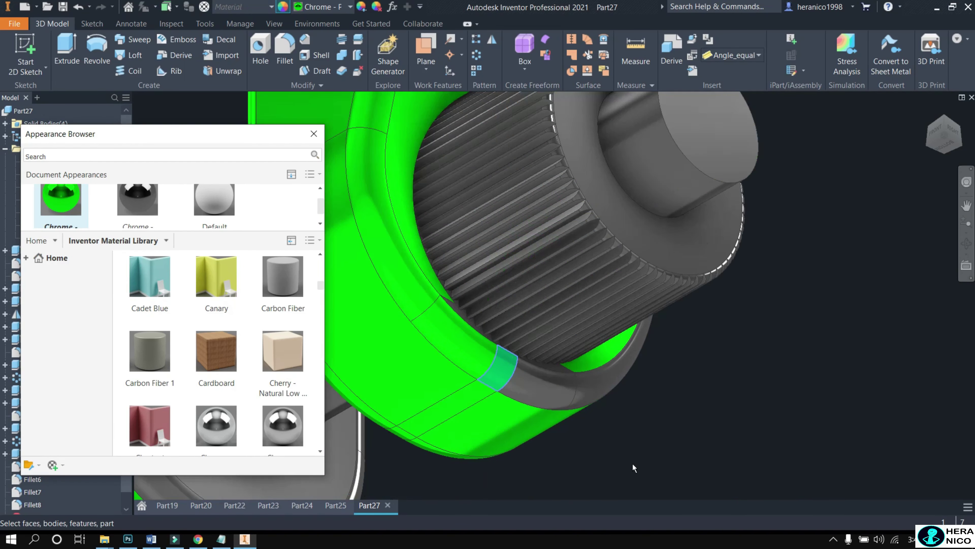
{"action": "left_click_drag", "start_coordinate": [633, 468], "coordinate": [529, 400]}
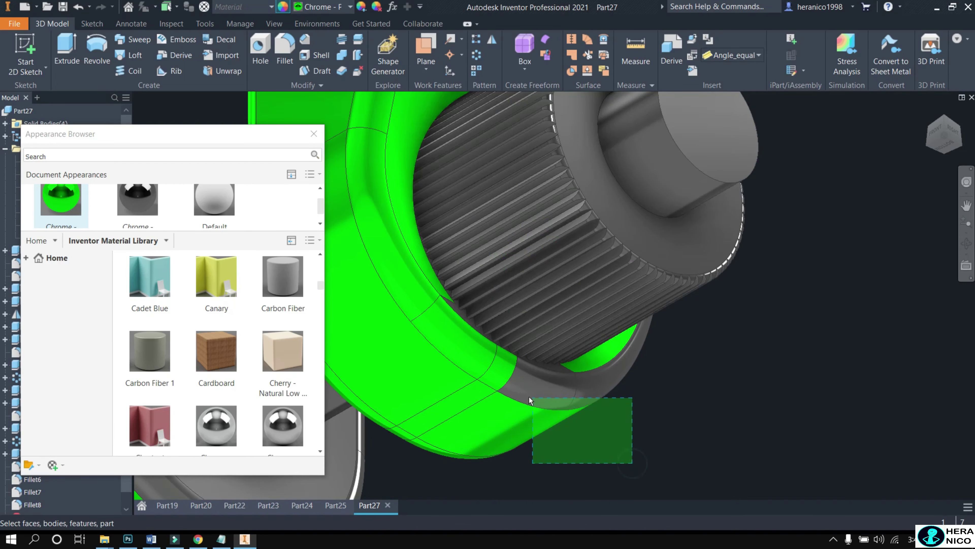
{"action": "left_click", "coordinate": [60, 200]}
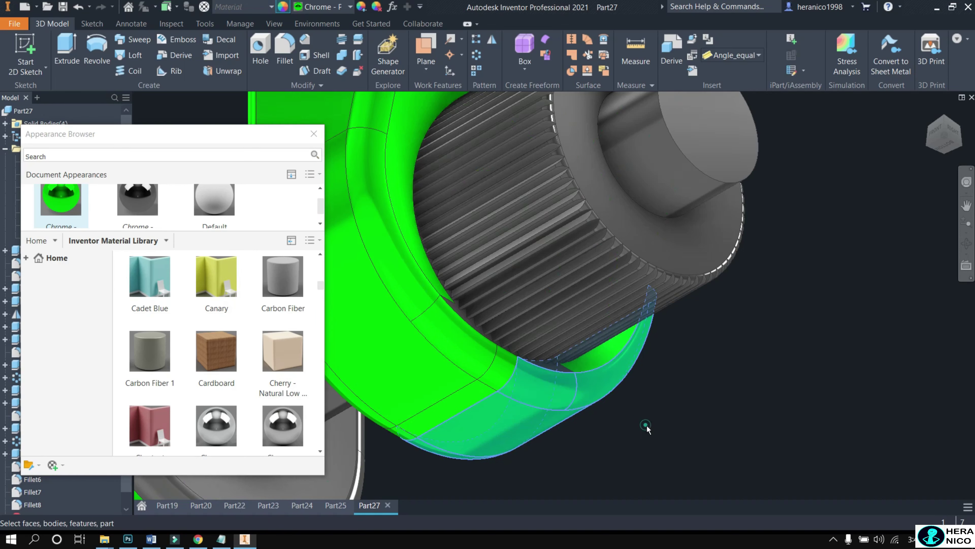
- Pick faces where the knob meets the body and apply the green chrome there
{"action": "left_click", "coordinate": [646, 427]}
{"action": "scroll", "coordinate": [562, 374], "scroll_direction": "up", "scroll_amount": 5}
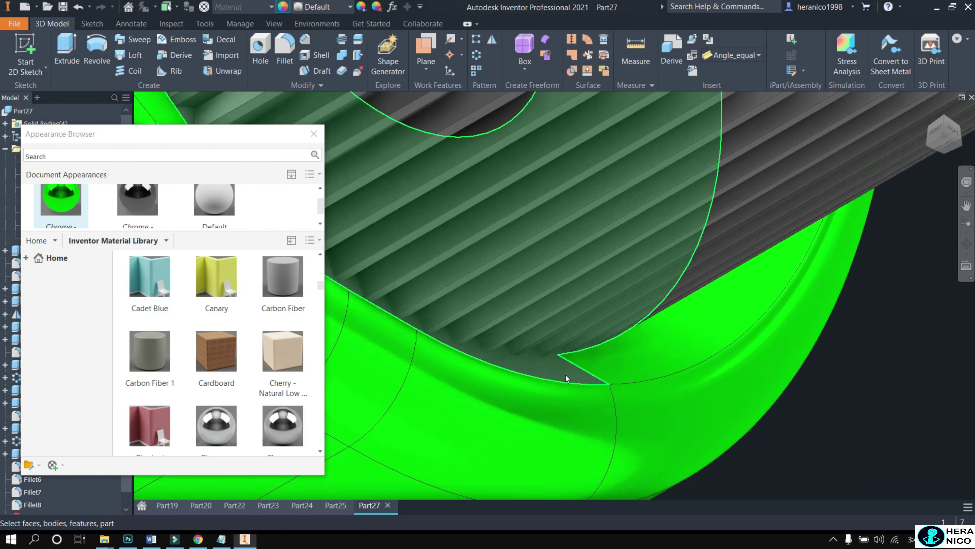
{"action": "scroll", "coordinate": [566, 374], "scroll_direction": "down", "scroll_amount": 2}
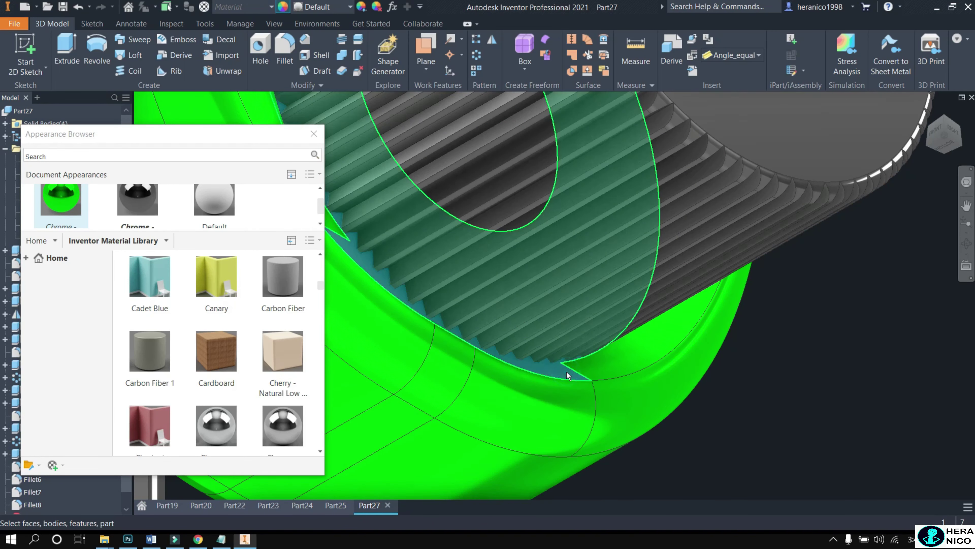
{"action": "left_click", "coordinate": [566, 371]}
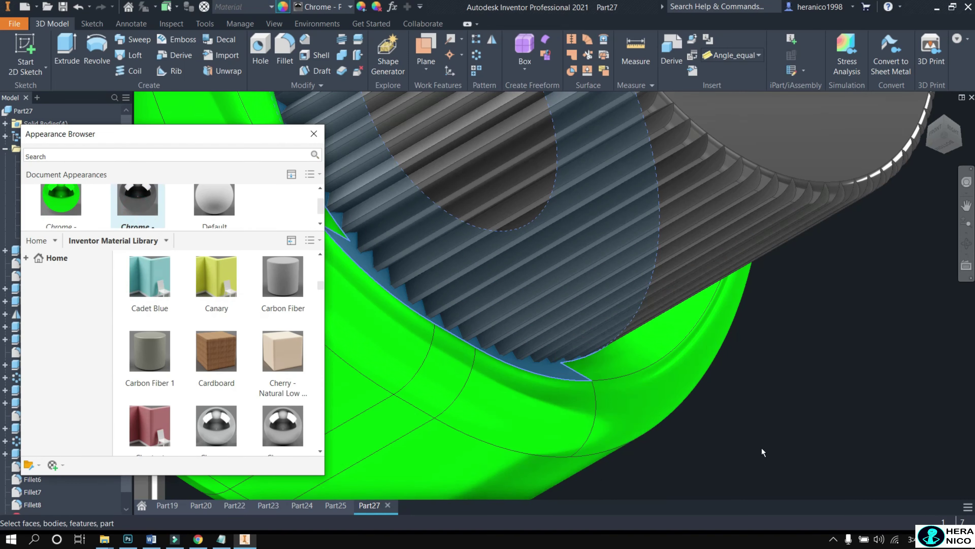
{"action": "scroll", "coordinate": [761, 447], "scroll_direction": "down", "scroll_amount": 3}
{"action": "left_click", "coordinate": [754, 461]}
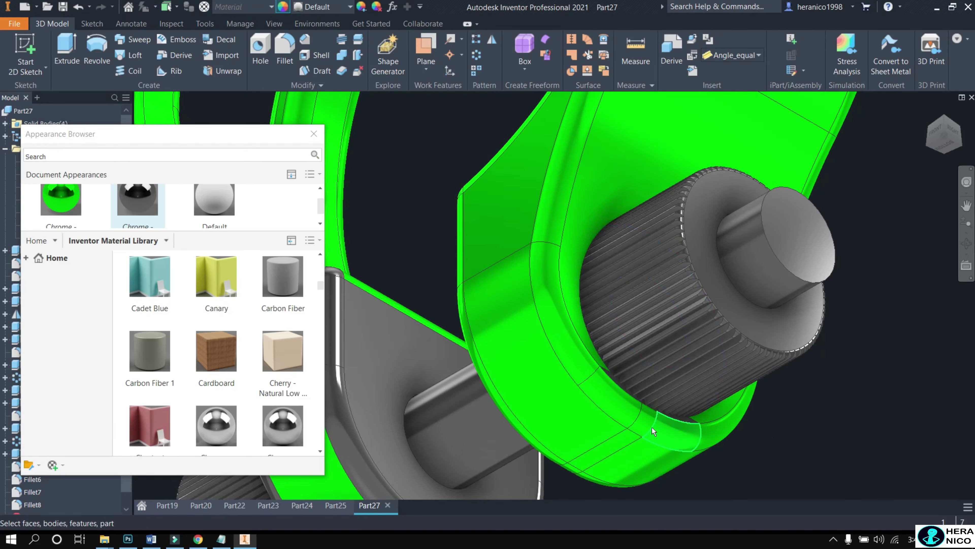
{"action": "scroll", "coordinate": [653, 431], "scroll_direction": "up", "scroll_amount": 4}
{"action": "left_click", "coordinate": [729, 433]}
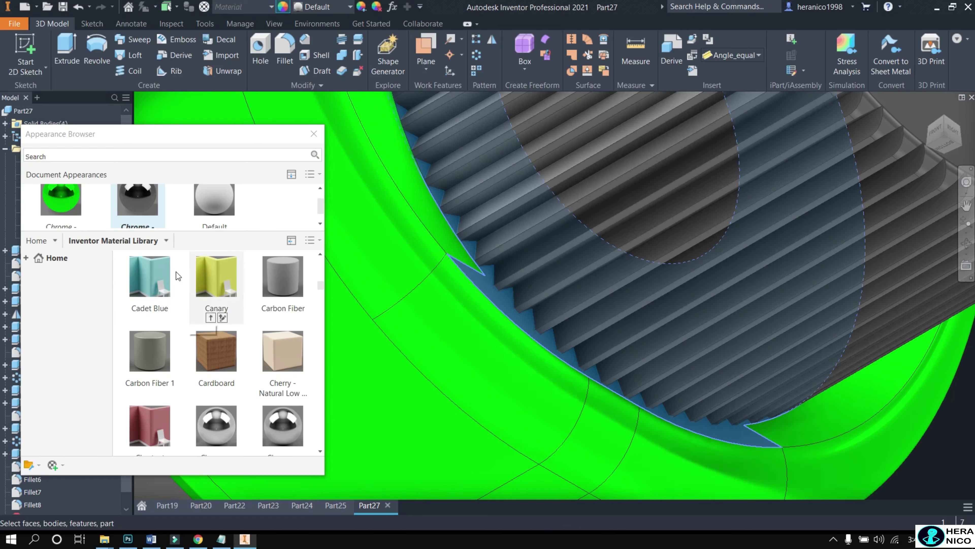
{"action": "left_click", "coordinate": [61, 200]}
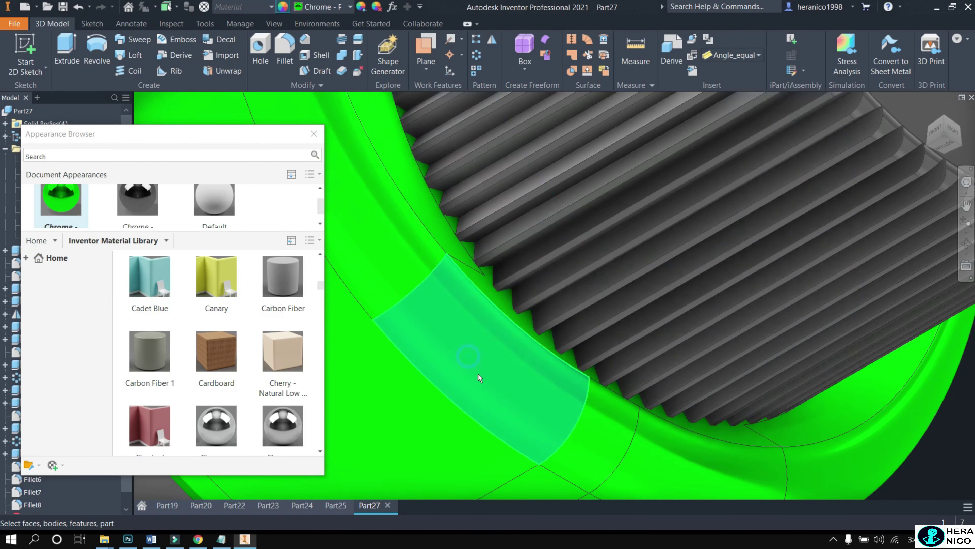
{"action": "scroll", "coordinate": [478, 373], "scroll_direction": "down", "scroll_amount": 5}
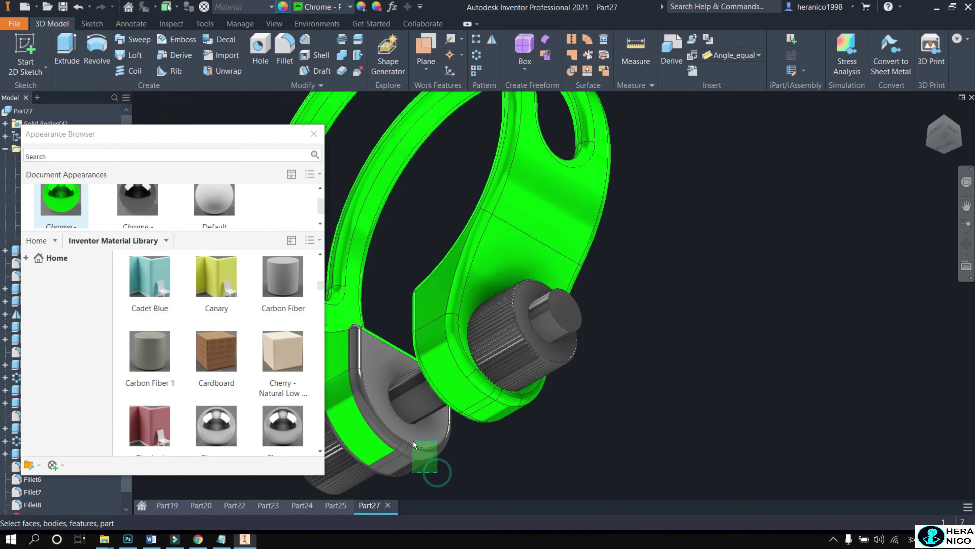
- Apply green chrome to the grey bracket face, leaving the pin uncoloured
{"action": "left_click", "coordinate": [61, 200]}
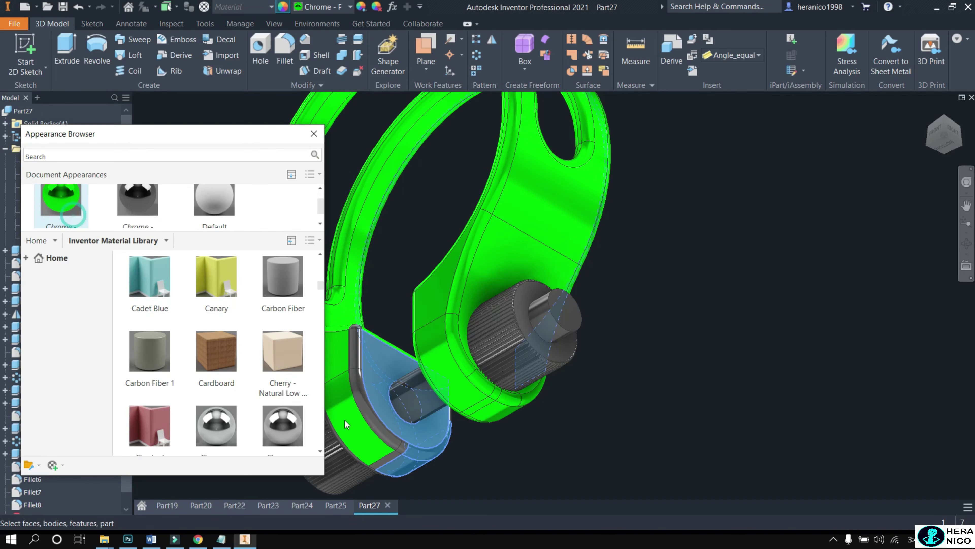
{"action": "scroll", "coordinate": [390, 470], "scroll_direction": "up", "scroll_amount": 3}
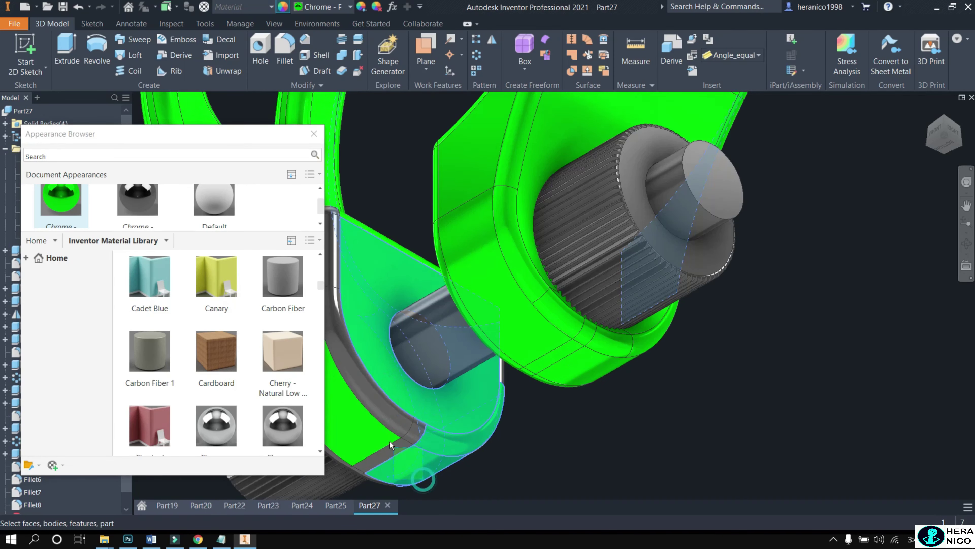
{"action": "left_click", "coordinate": [368, 449]}
{"action": "scroll", "coordinate": [413, 462], "scroll_direction": "down", "scroll_amount": 3}
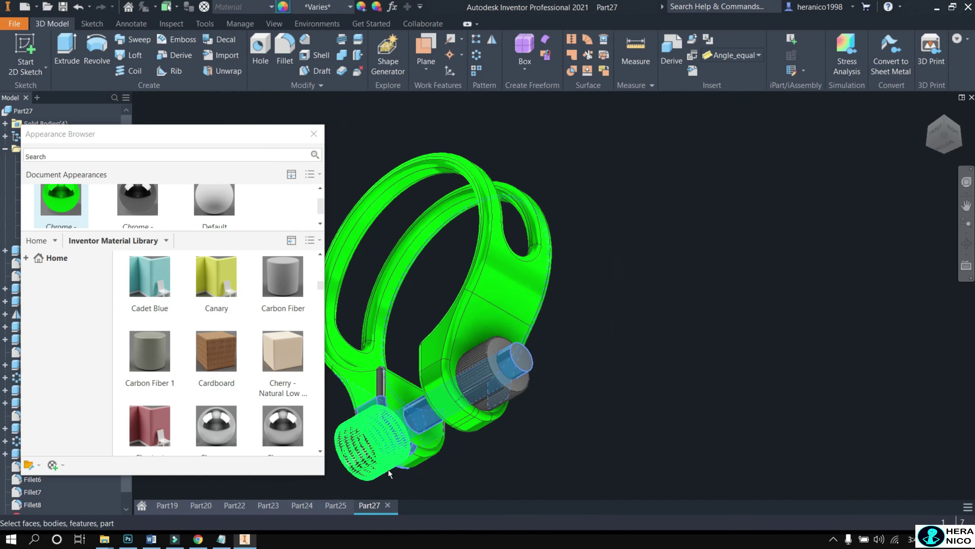
{"action": "scroll", "coordinate": [423, 463], "scroll_direction": "up", "scroll_amount": 3}
{"action": "left_click", "coordinate": [455, 466]}
{"action": "scroll", "coordinate": [384, 445], "scroll_direction": "up", "scroll_amount": 2}
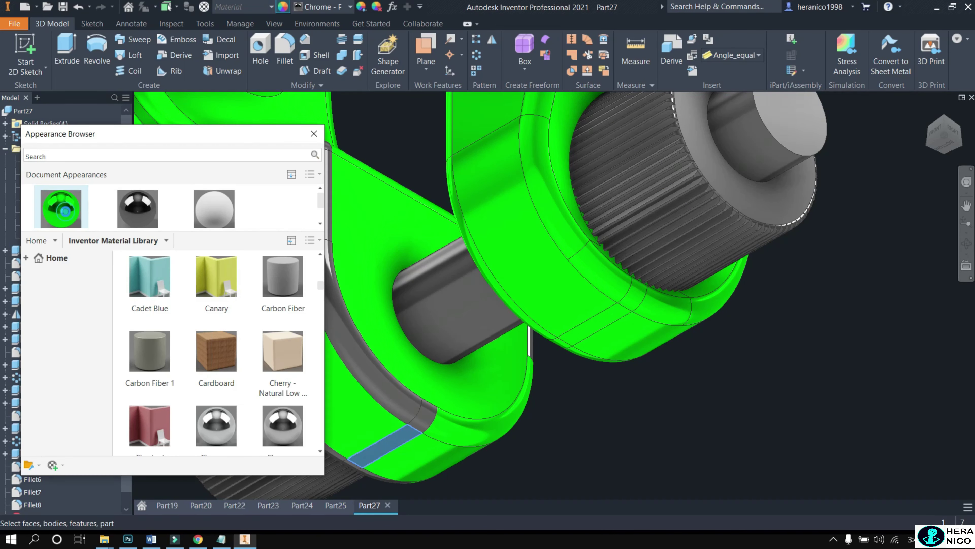
{"action": "left_click_drag", "start_coordinate": [61, 200], "coordinate": [399, 407]}
- Coat the groove face, leg-edge face, rounded cylindrical edge and its top cap in green chrome
{"action": "left_click", "coordinate": [418, 419]}
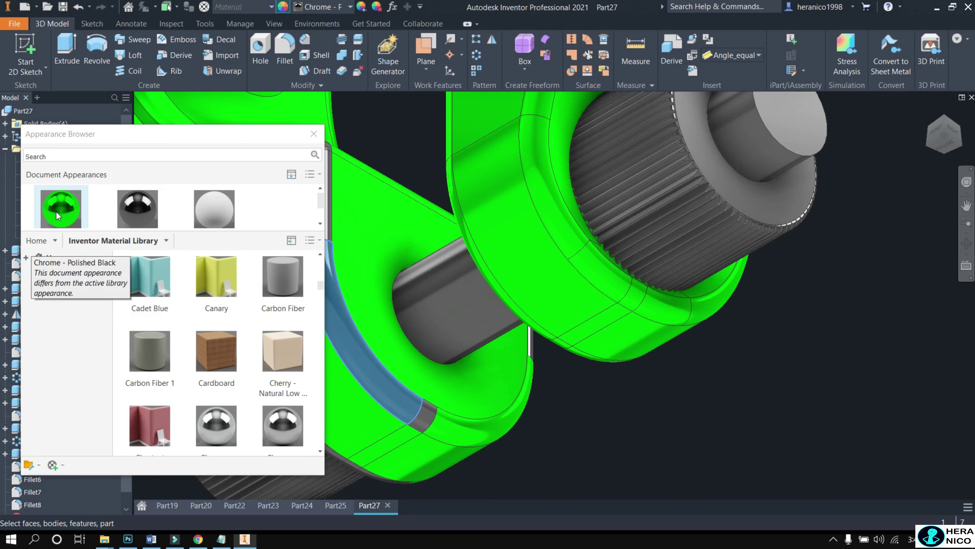
{"action": "left_click", "coordinate": [425, 413]}
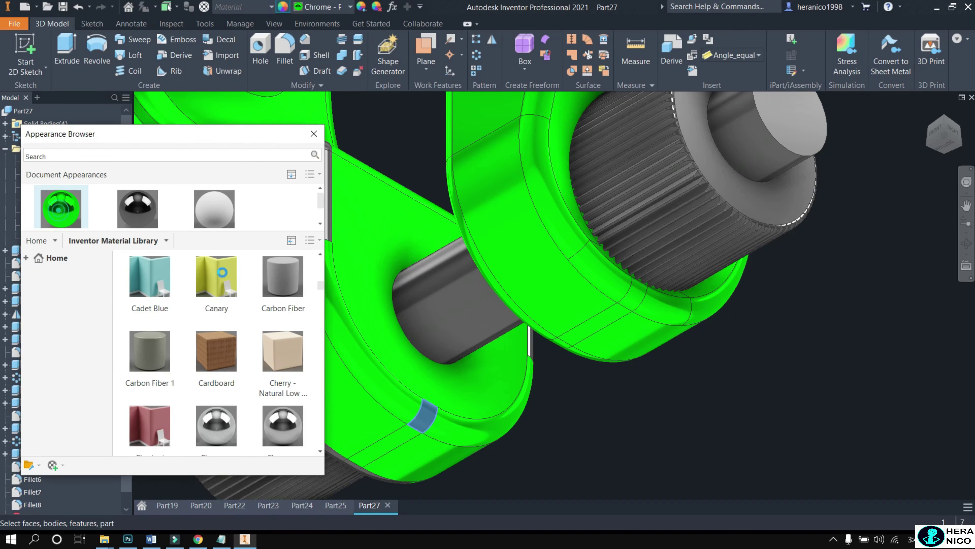
{"action": "scroll", "coordinate": [356, 312], "scroll_direction": "down", "scroll_amount": 3}
{"action": "scroll", "coordinate": [356, 274], "scroll_direction": "up", "scroll_amount": 6}
{"action": "left_click", "coordinate": [367, 281]}
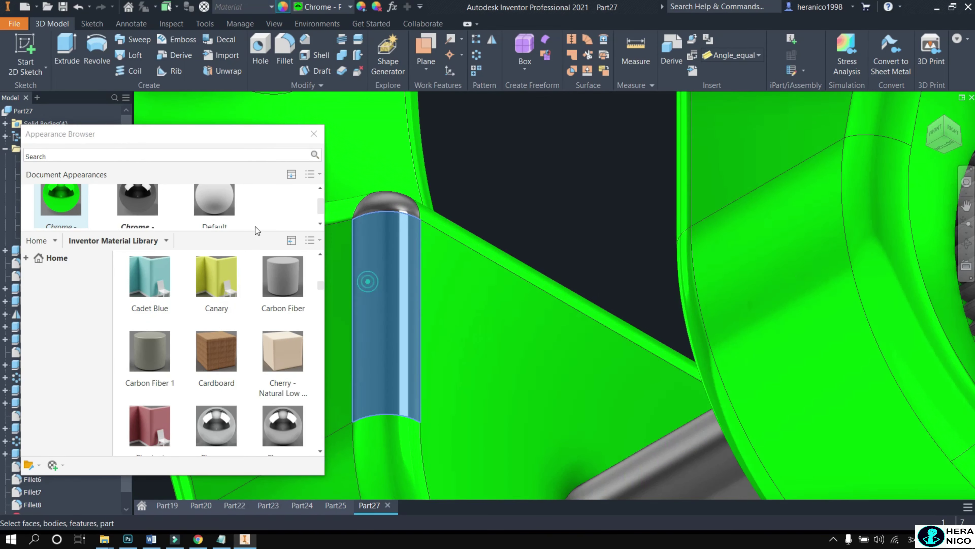
{"action": "left_click_drag", "start_coordinate": [82, 211], "coordinate": [380, 231]}
{"action": "left_click", "coordinate": [380, 206]}
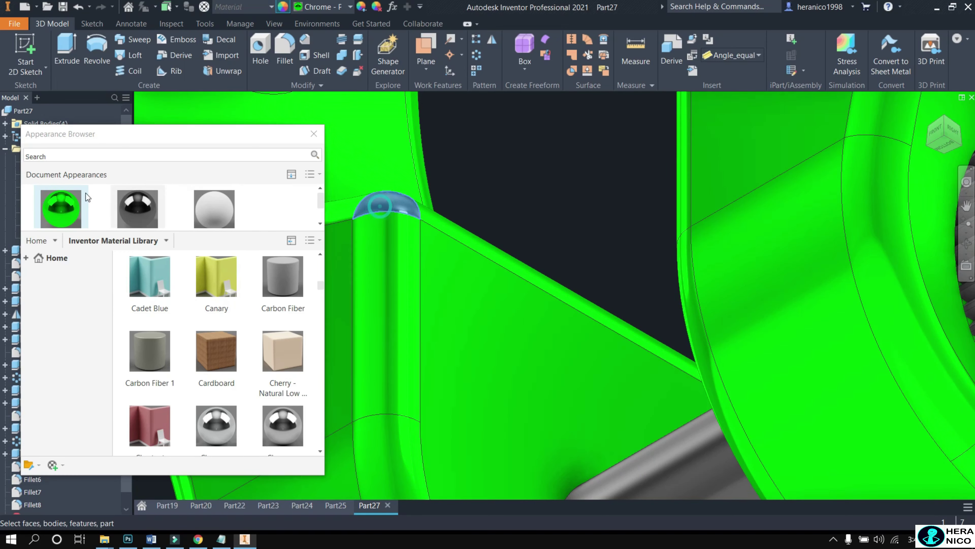
{"action": "left_click", "coordinate": [88, 197]}
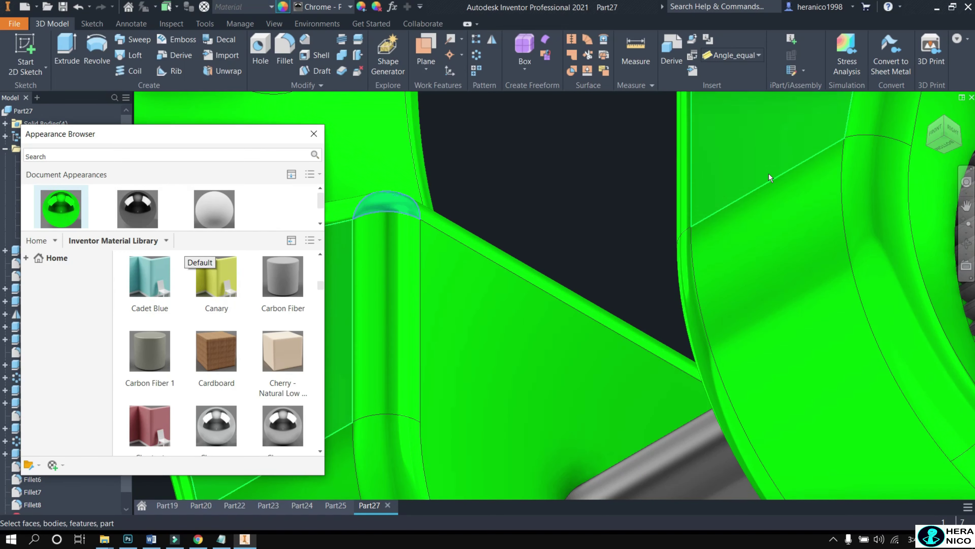
- Select the last vertical fillet and corner patch, then show the clamp straight from the back
{"action": "left_click", "coordinate": [947, 121]}
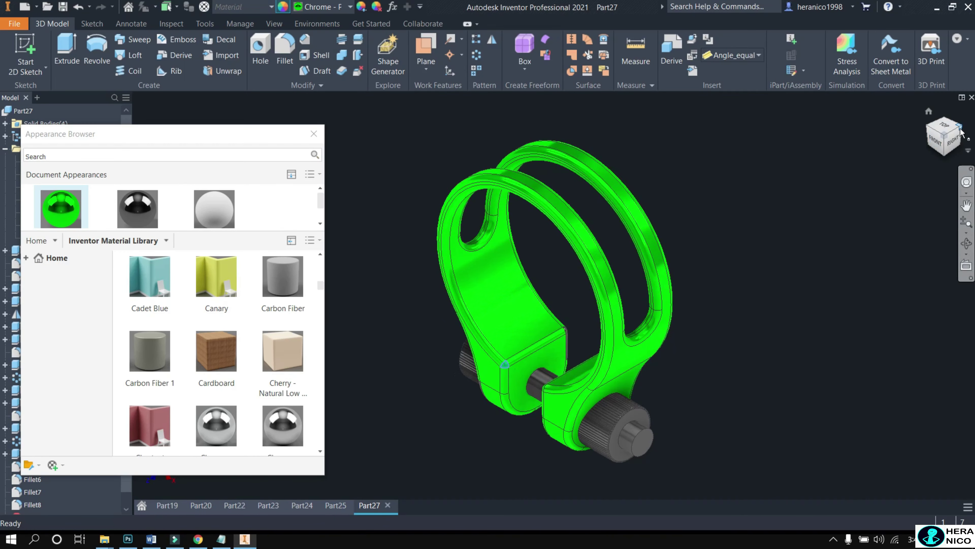
{"action": "left_click_drag", "start_coordinate": [960, 131], "coordinate": [806, 260]}
{"action": "scroll", "coordinate": [629, 380], "scroll_direction": "down", "scroll_amount": 5}
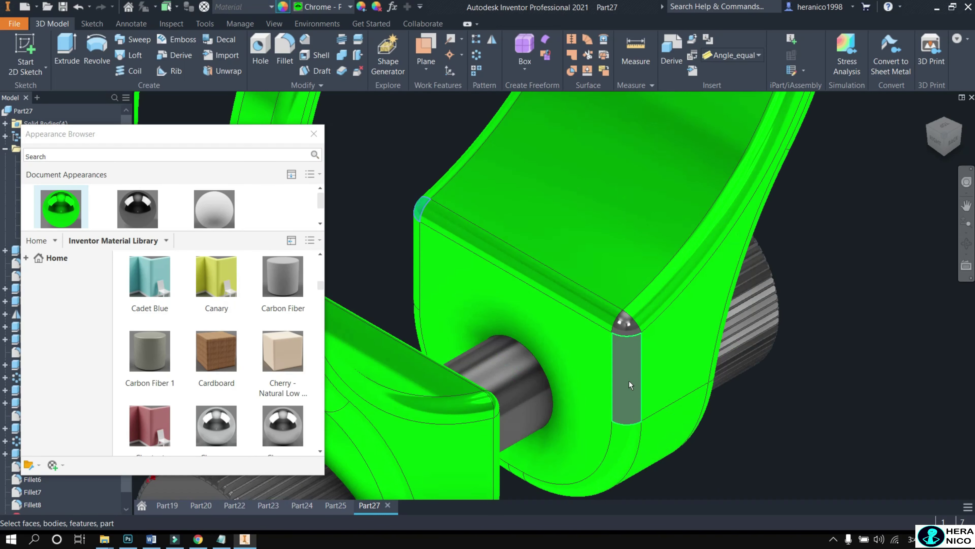
{"action": "left_click", "coordinate": [629, 382]}
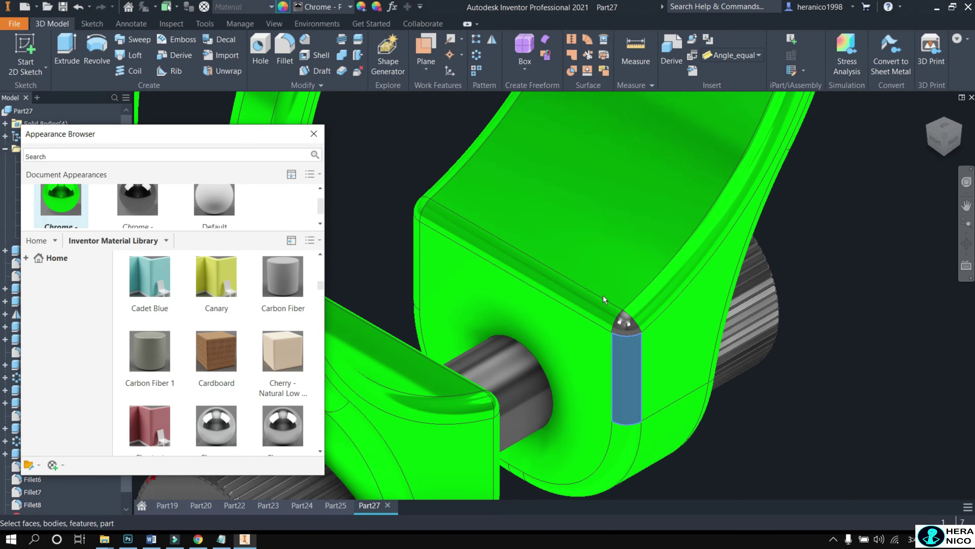
{"action": "left_click", "coordinate": [625, 324]}
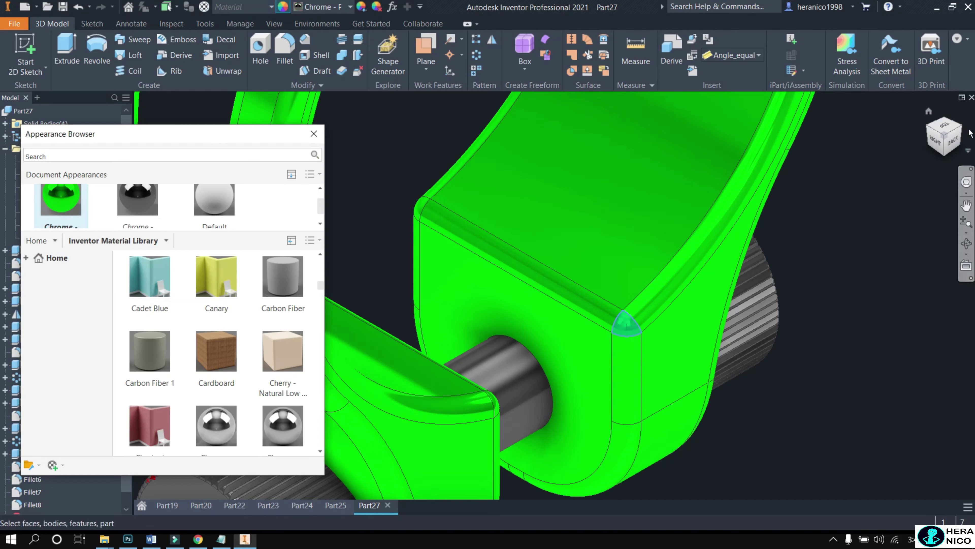
{"action": "left_click", "coordinate": [959, 132]}
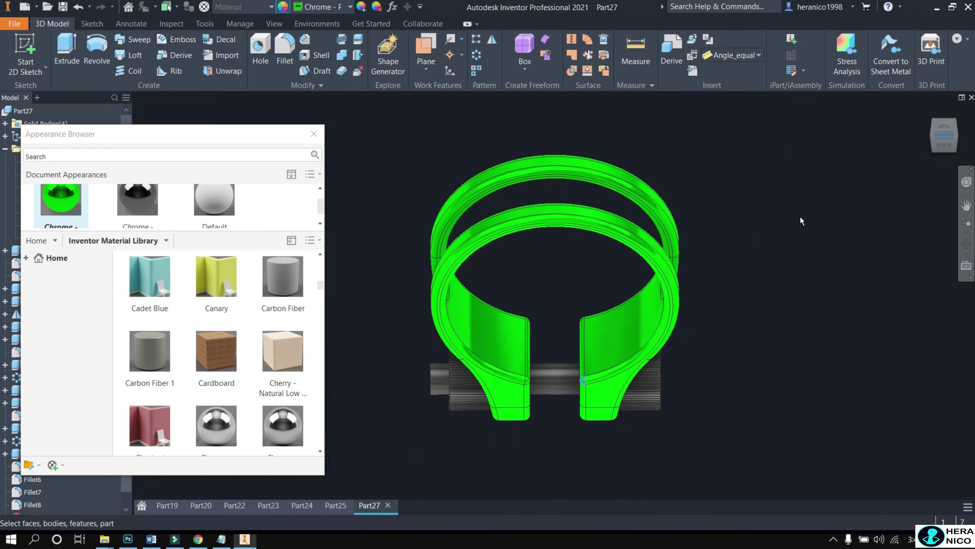
{"action": "left_click", "coordinate": [940, 149]}
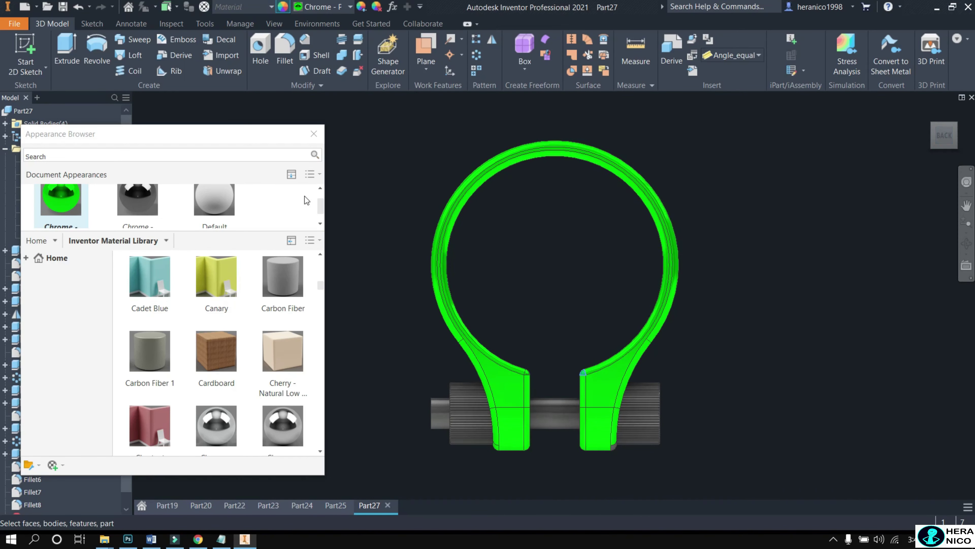
- Close the Appearance Browser and orbit the green clamp to an oblique view from above
{"action": "left_click", "coordinate": [314, 135]}
{"action": "scroll", "coordinate": [502, 437], "scroll_direction": "up", "scroll_amount": 5}
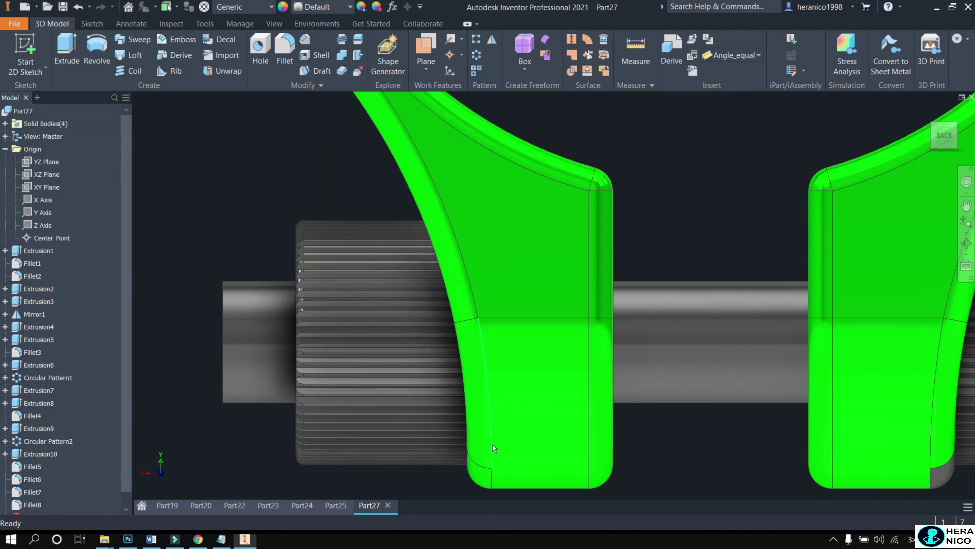
{"action": "scroll", "coordinate": [527, 426], "scroll_direction": "down", "scroll_amount": 5}
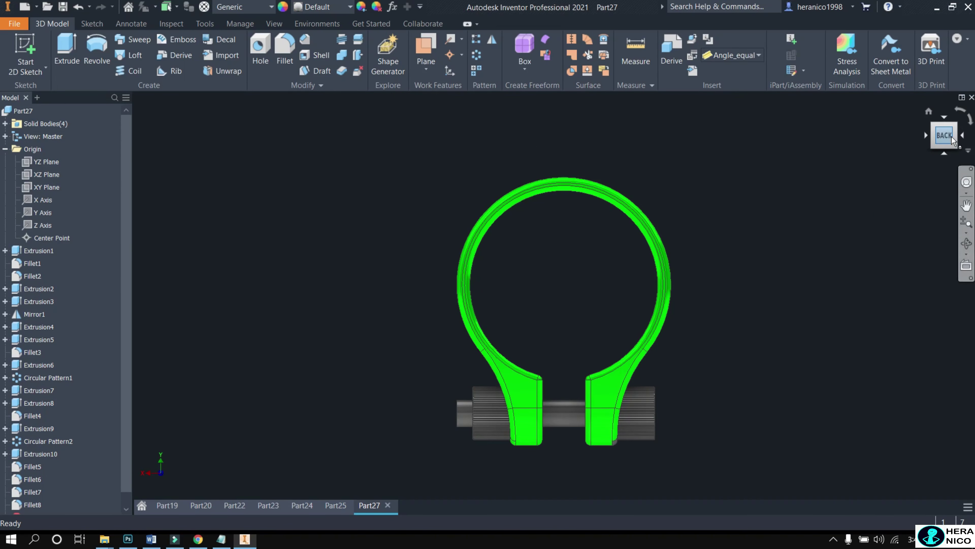
{"action": "left_click_drag", "start_coordinate": [613, 430], "coordinate": [541, 413]}
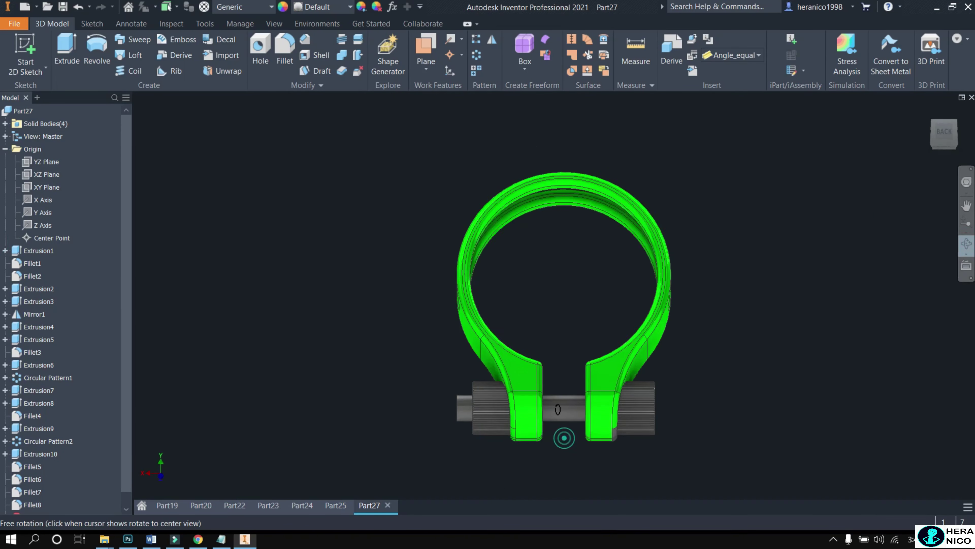
{"action": "mouse_move", "coordinate": [578, 355]}
{"action": "left_mouse_down"}
{"action": "mouse_move", "coordinate": [428, 441]}
{"action": "mouse_move", "coordinate": [518, 475]}
{"action": "mouse_move", "coordinate": [621, 461]}
{"action": "mouse_move", "coordinate": [644, 405]}
{"action": "mouse_move", "coordinate": [641, 322]}
{"action": "mouse_move", "coordinate": [753, 235]}
{"action": "mouse_move", "coordinate": [793, 298]}
{"action": "left_mouse_up"}
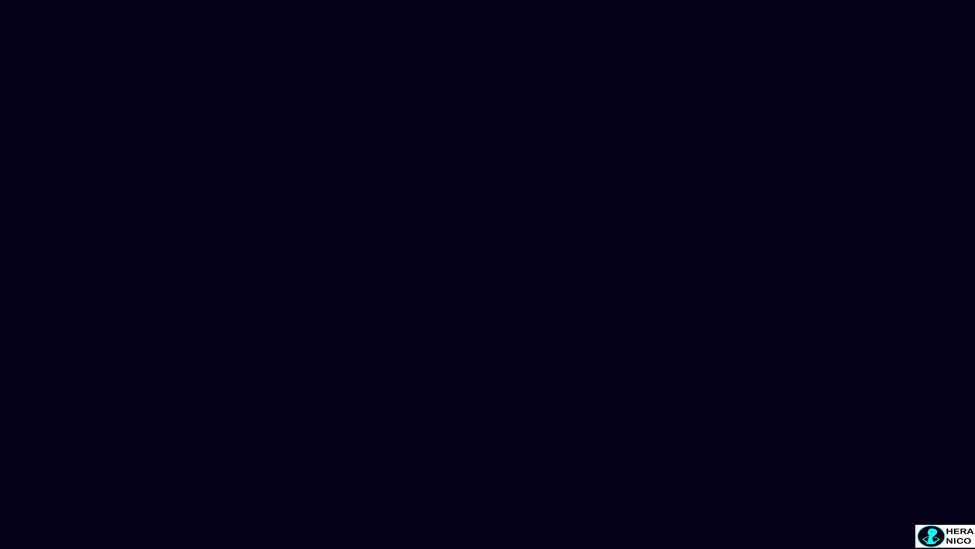